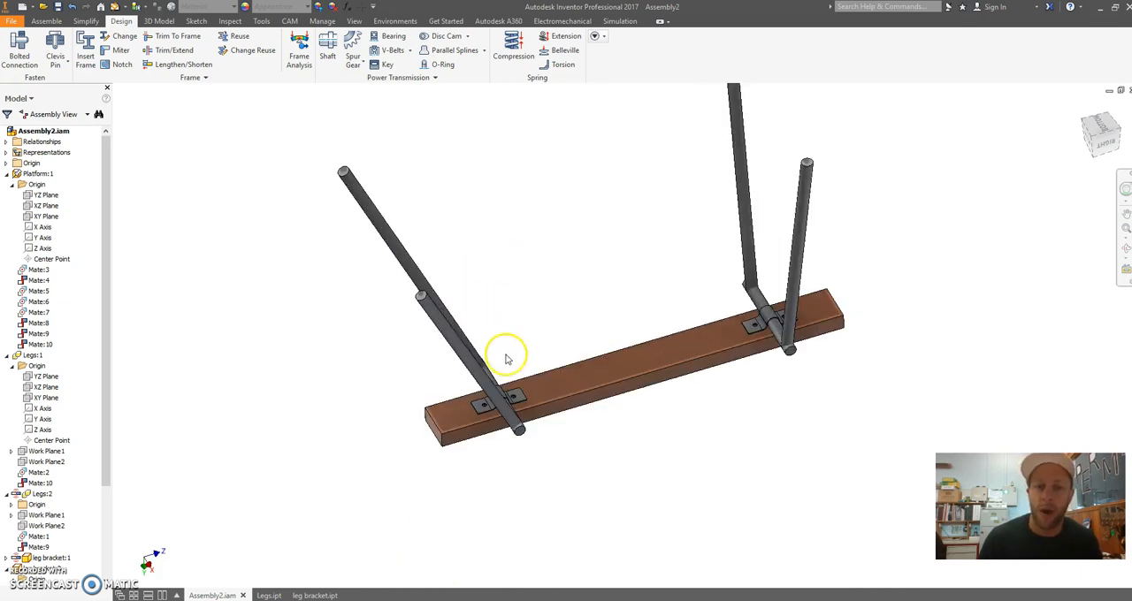
Swing the Legs:2 pair to a more upright position on the platform and open its part file
drag(446, 338, 551, 283)
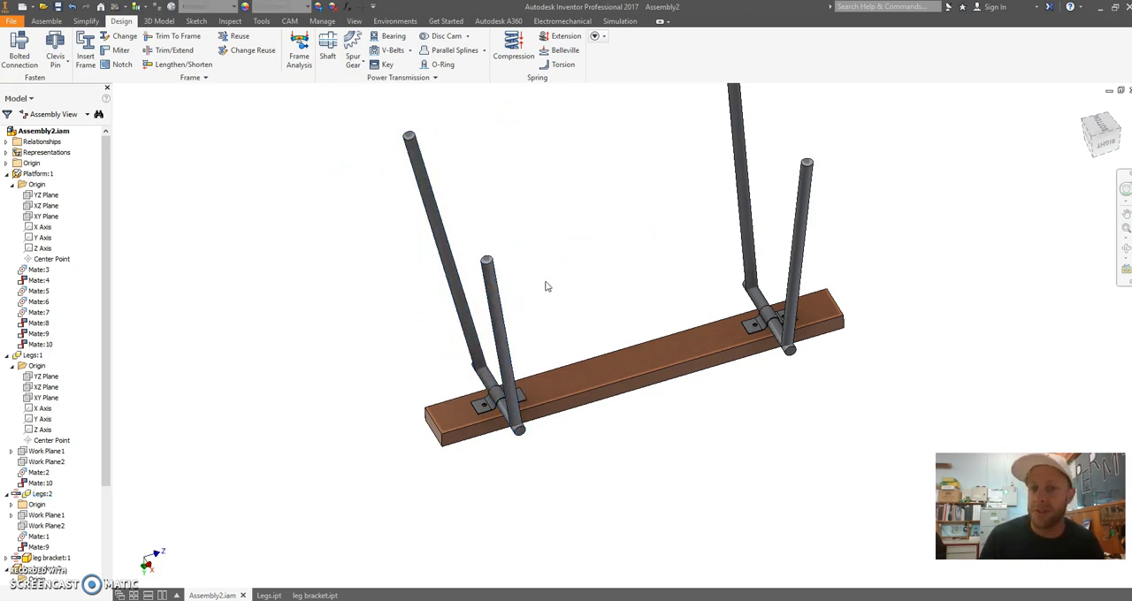
right_click(498, 299)
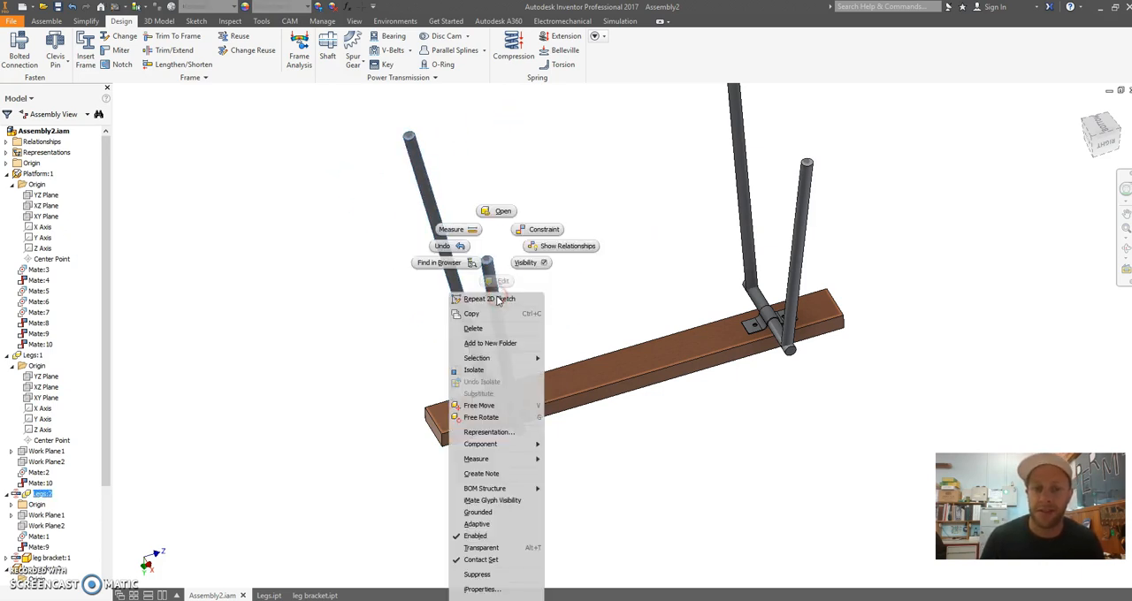
click(500, 215)
Start a 2D sketch on the round end face of the cross tube joining the two legs
shift+middle_drag(631, 292, 628, 315)
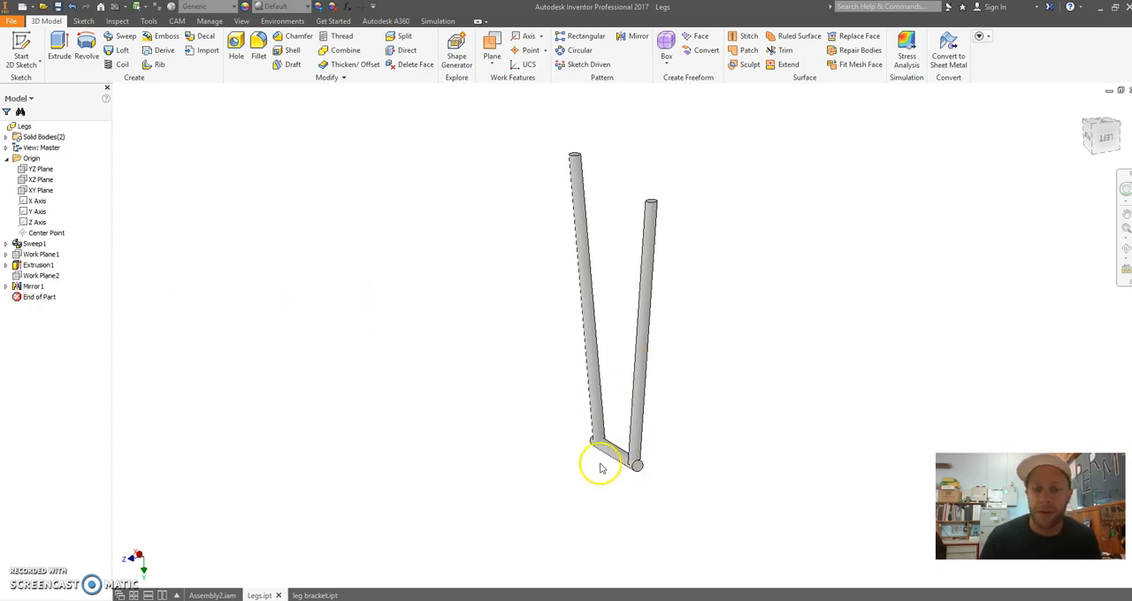
scroll(600, 469, up, 4)
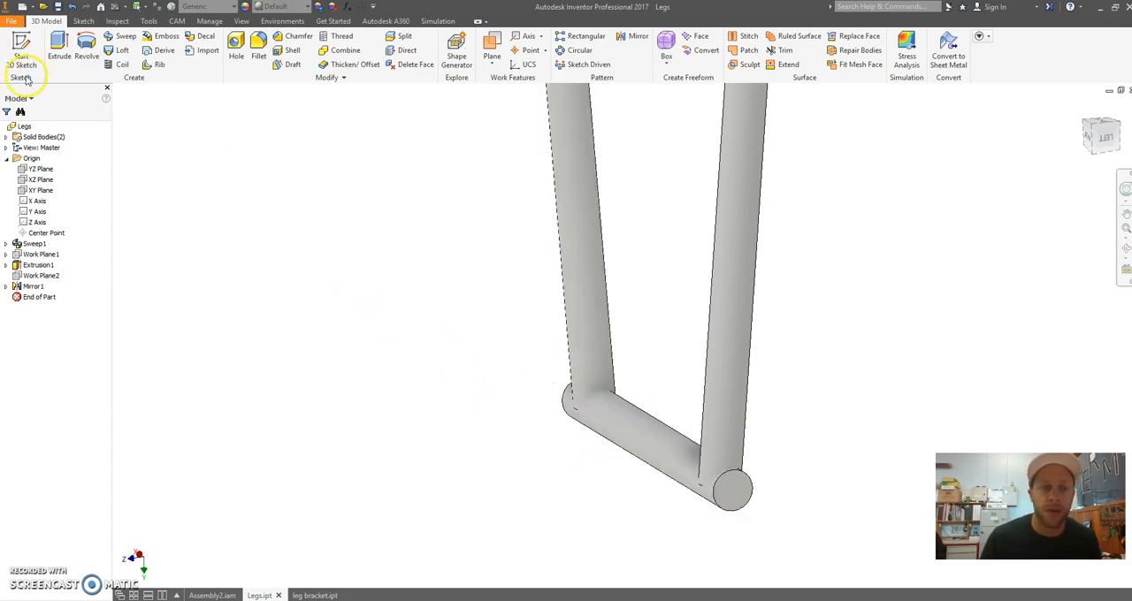
shift+middle_drag(321, 258, 649, 306)
shift+middle_drag(304, 288, 323, 276)
scroll(323, 276, up, 2)
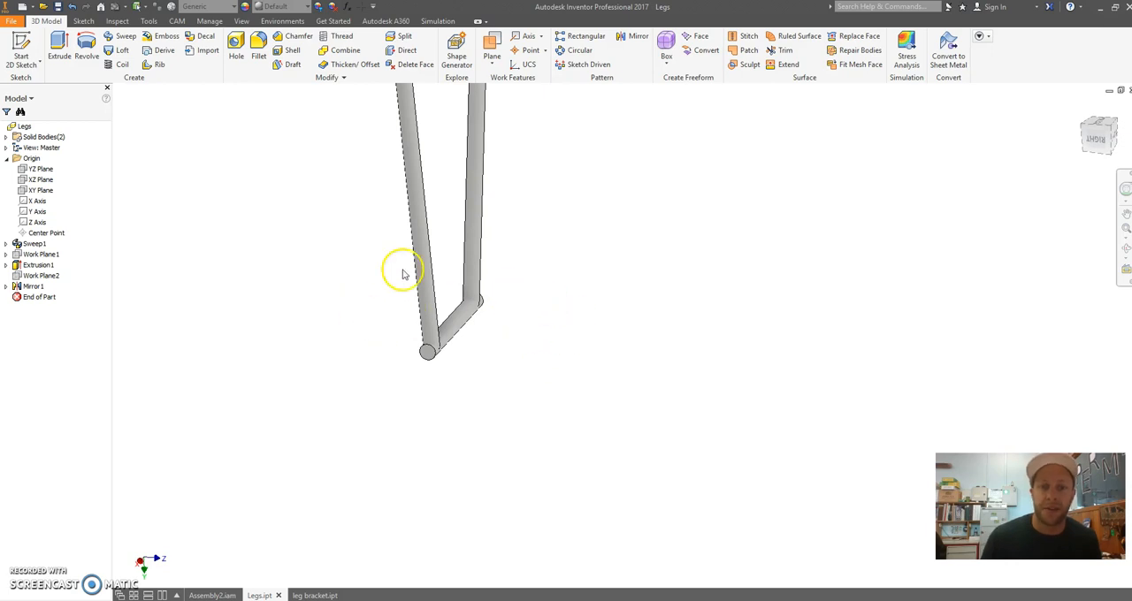
scroll(399, 264, down, 5)
scroll(400, 285, up, 2)
middle_drag(383, 305, 406, 279)
click(23, 56)
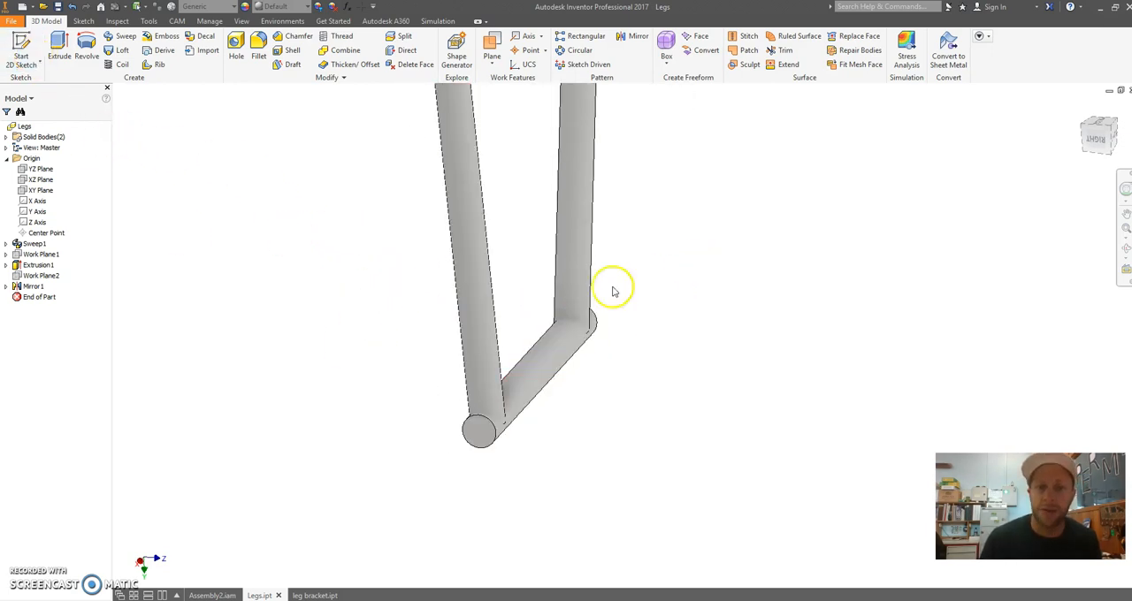
click(21, 53)
scroll(473, 452, down, 1)
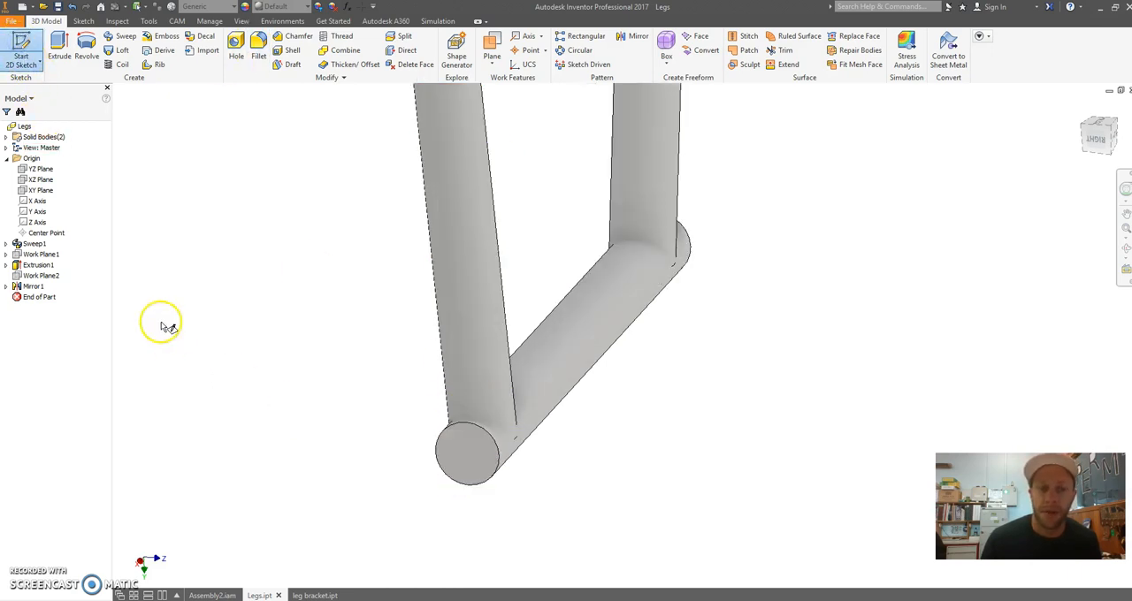
click(14, 32)
click(461, 452)
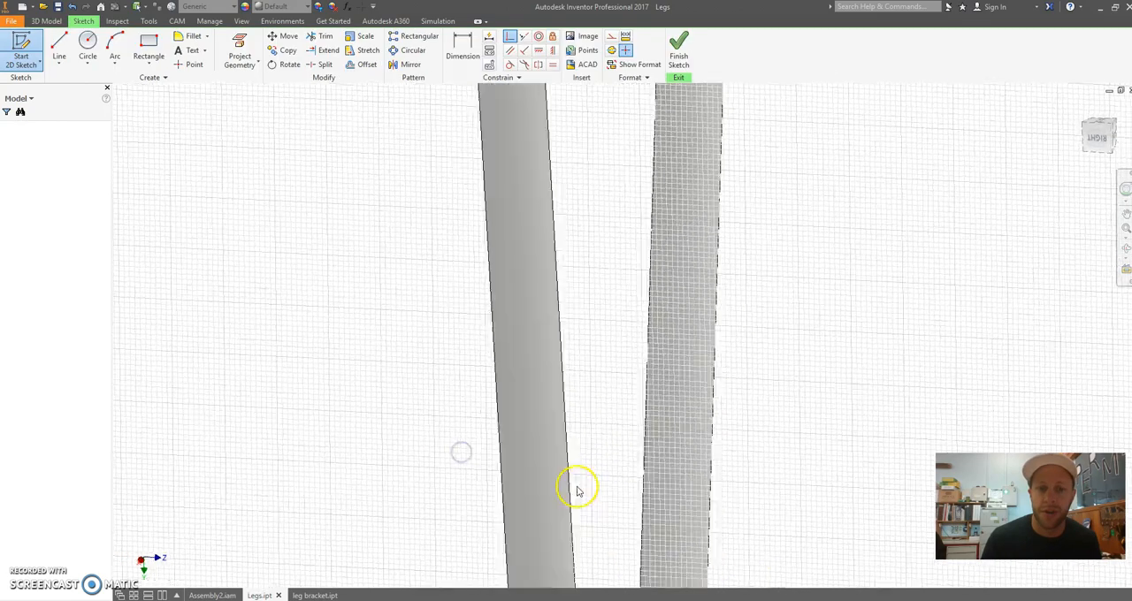
middle_drag(606, 500, 573, 121)
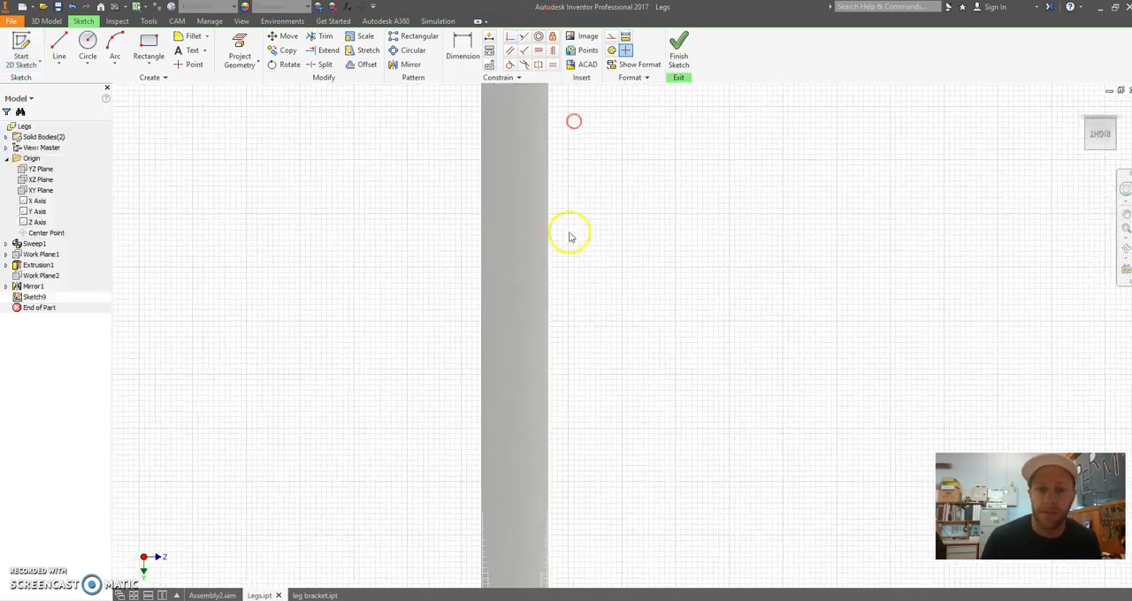
middle_drag(594, 472, 666, 136)
scroll(597, 382, up, 3)
middle_drag(597, 381, 549, 344)
scroll(553, 354, down, 4)
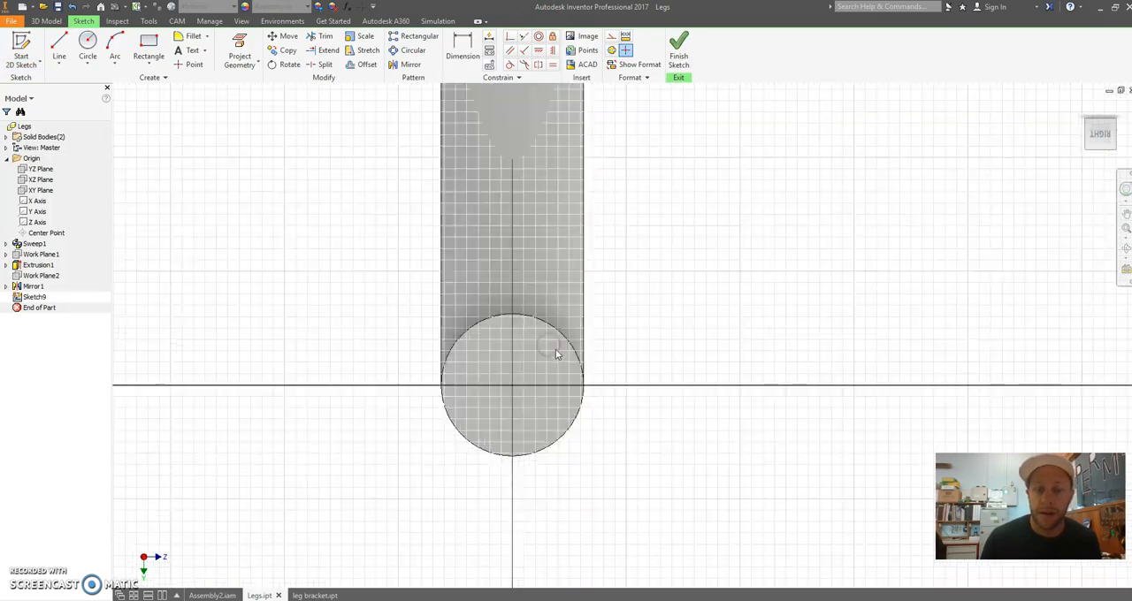
Sketch a slanted line from the centre of the tube's end face out to its circular edge
click(58, 48)
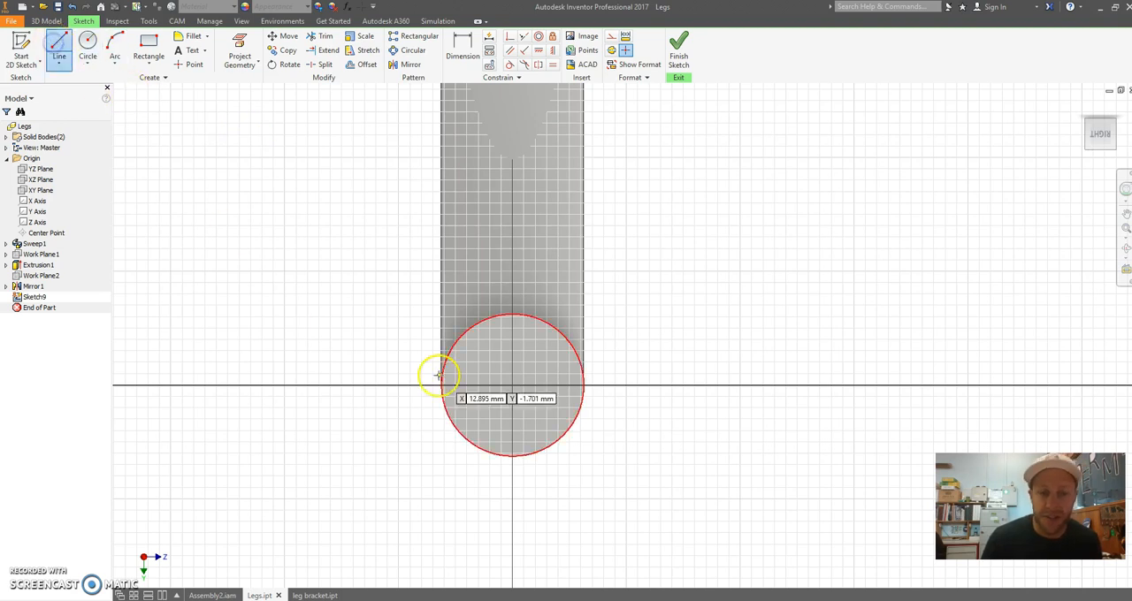
click(511, 384)
click(570, 349)
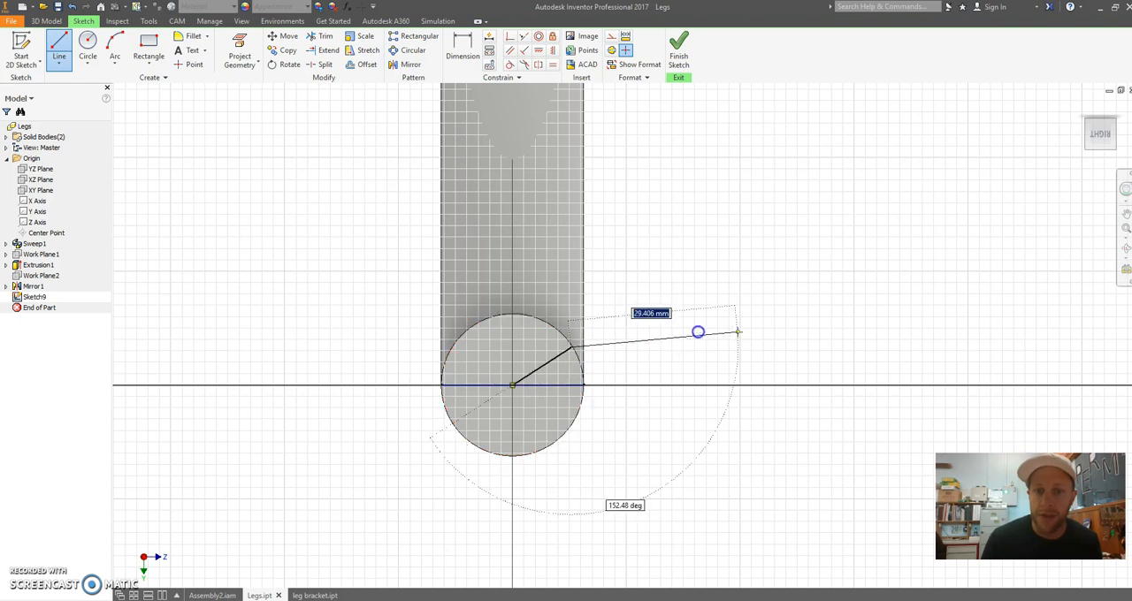
click(471, 50)
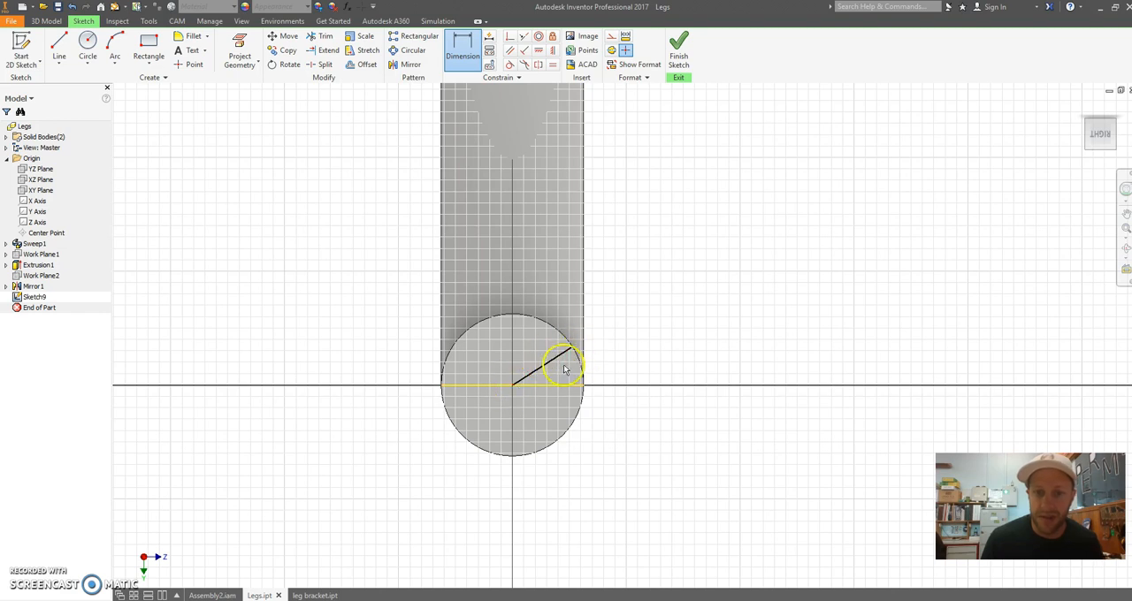
key(Escape)
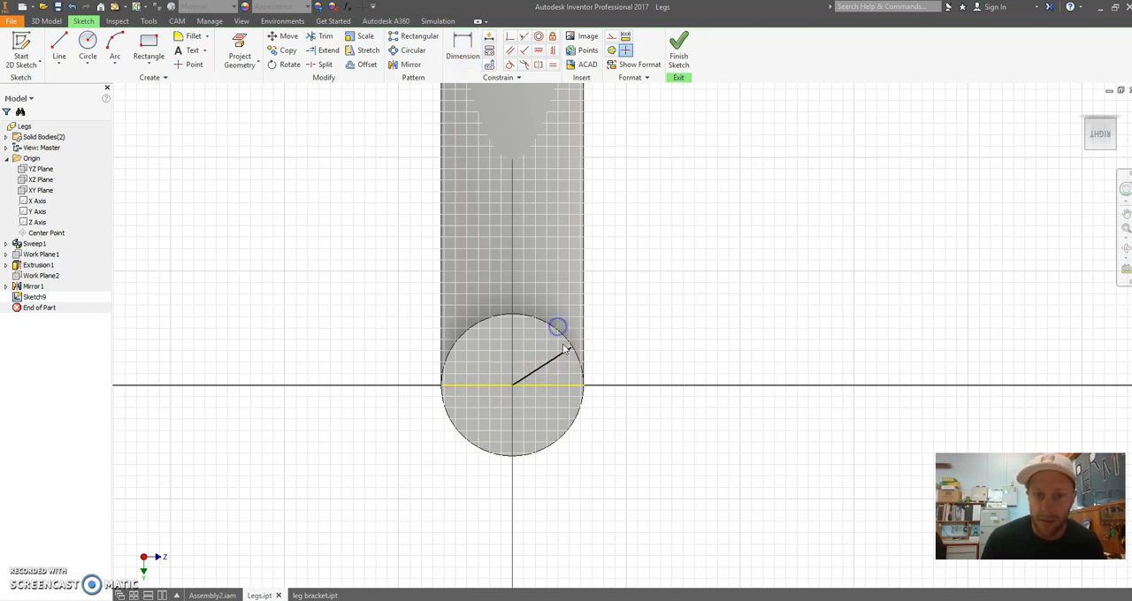
Pull the line's outer end inside the circle and constrain that endpoint coincident with the tube's circular edge
drag(597, 323, 571, 364)
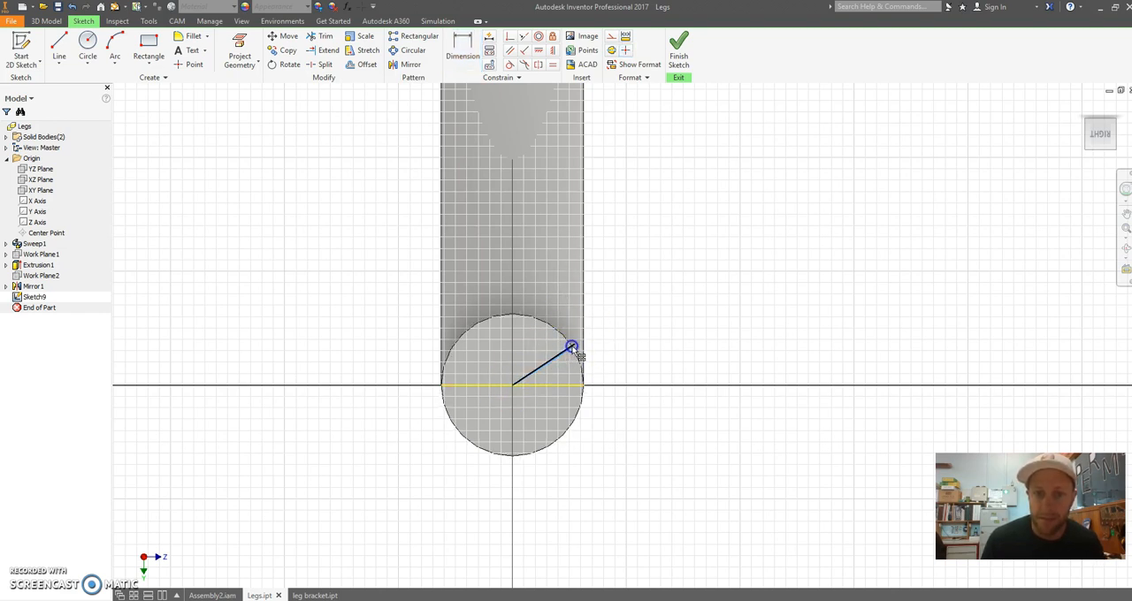
mouse_move(585, 334)
middle_down()
mouse_move(535, 348)
mouse_move(522, 378)
middle_up()
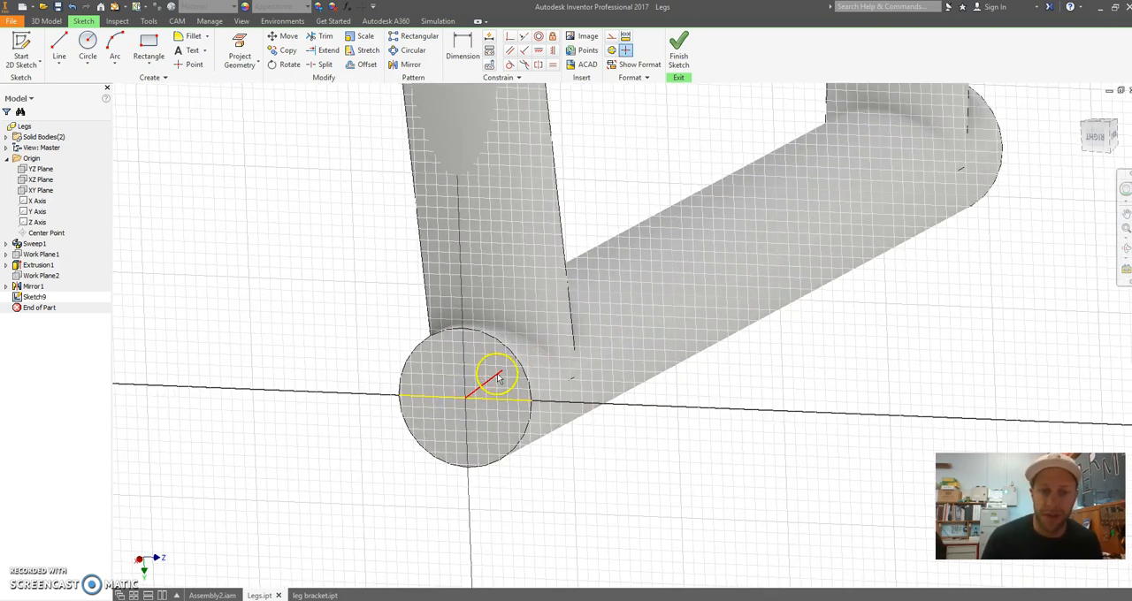
click(508, 37)
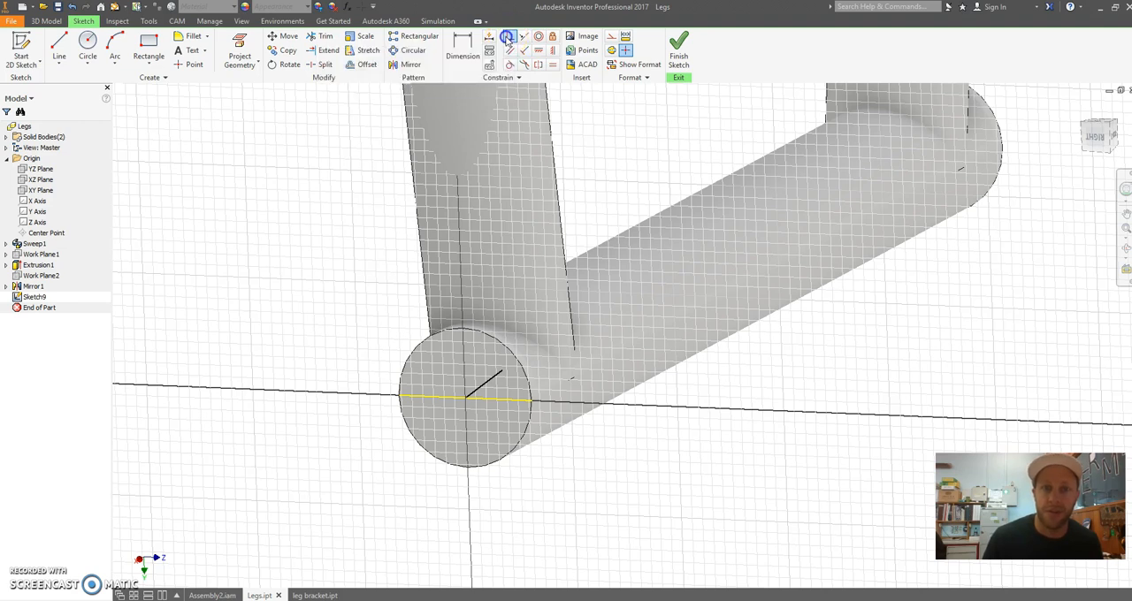
click(503, 369)
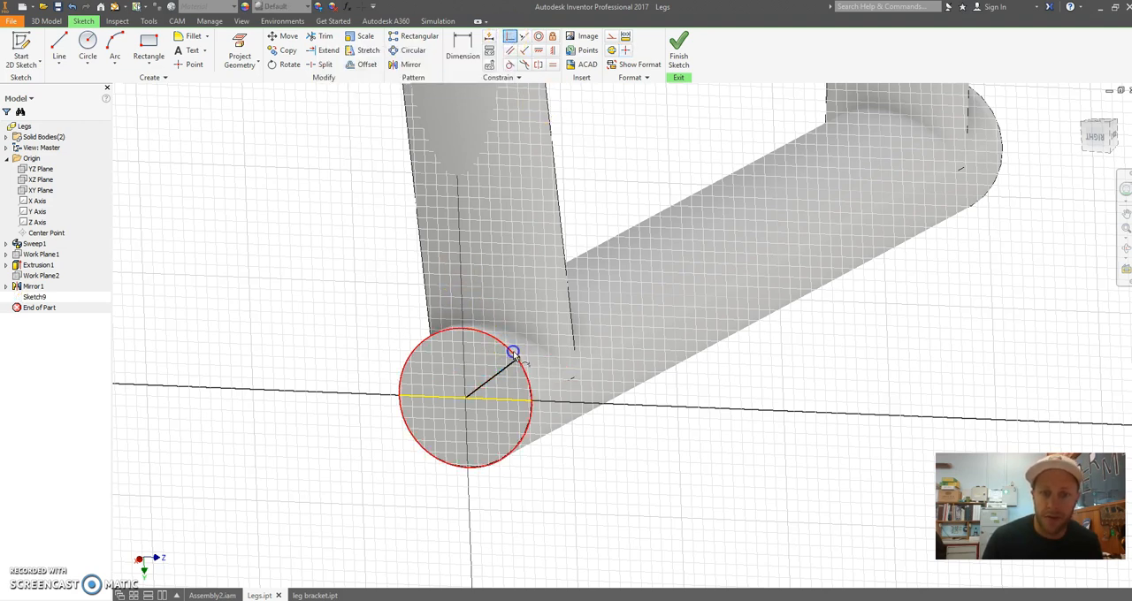
key(Escape)
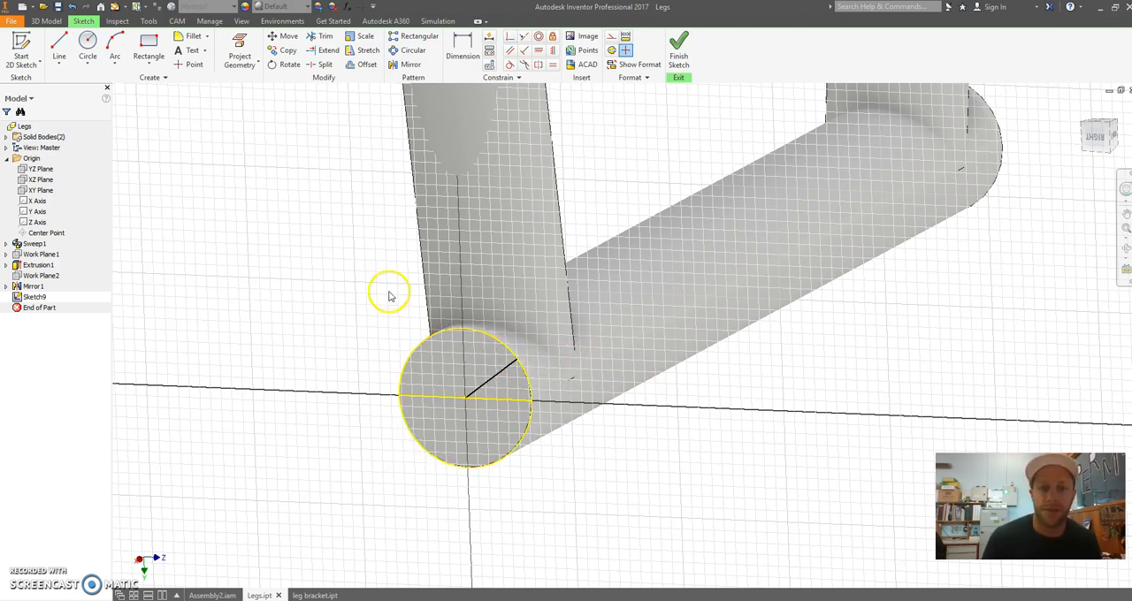
Dimension the angle between the slanted line and the horizontal diameter line as 15 degrees and finish the sketch
click(466, 46)
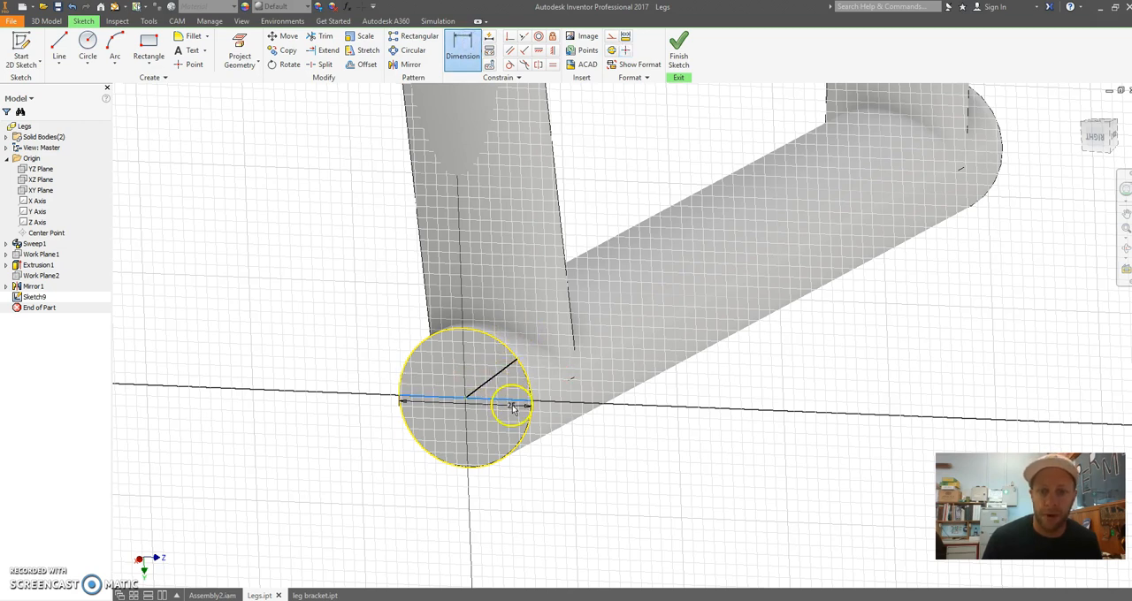
click(498, 378)
click(665, 310)
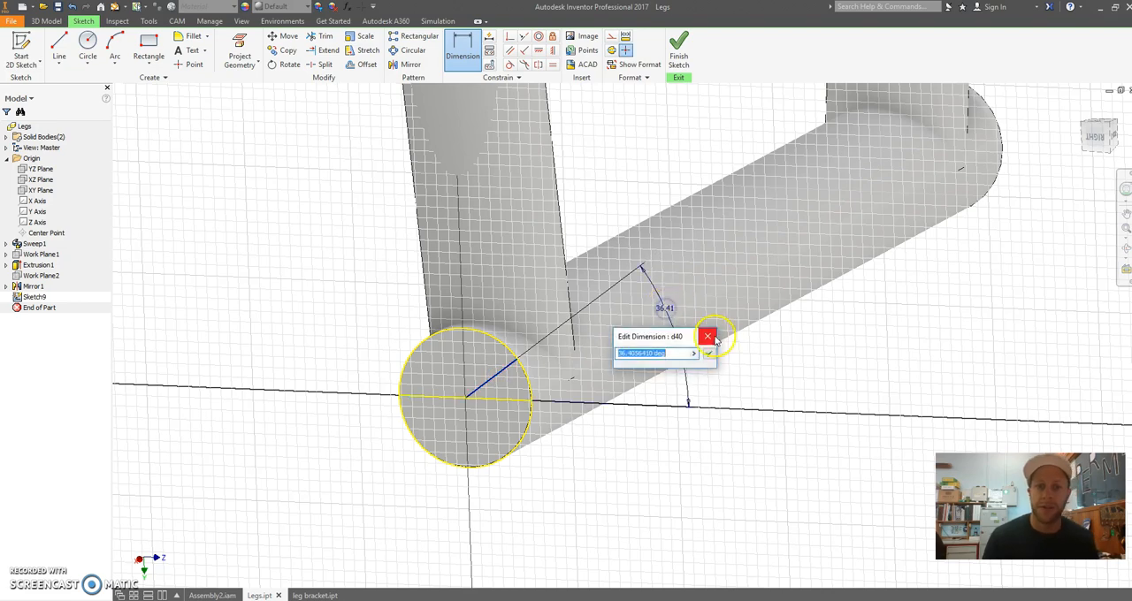
text(15)
key(Return)
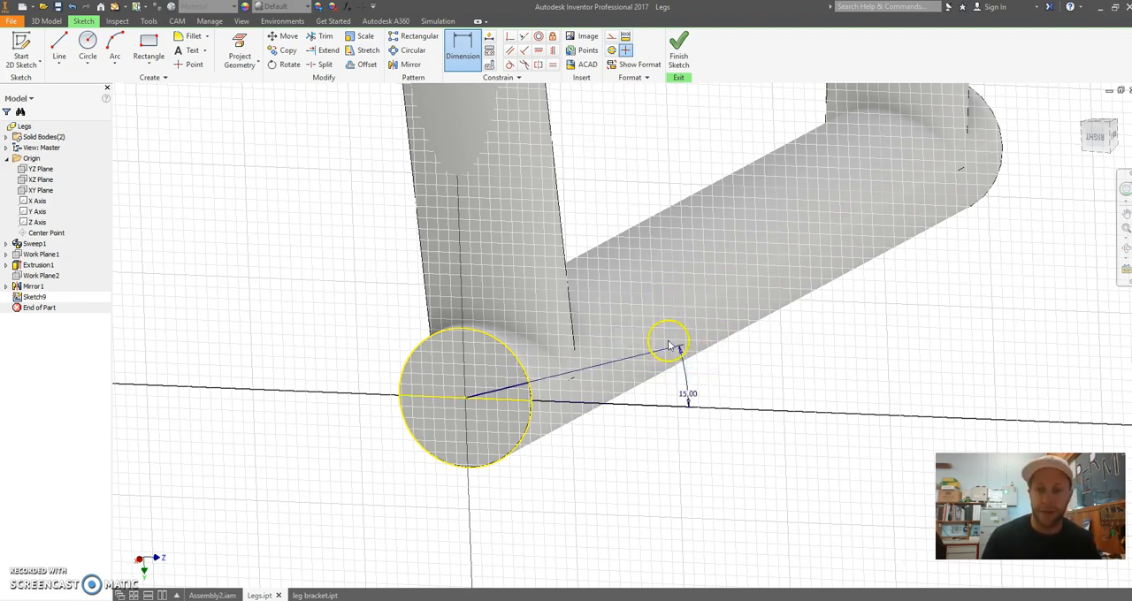
mouse_move(731, 380)
shift+middle_down()
mouse_move(772, 359)
mouse_move(730, 370)
shift+middle_up()
shift+middle_drag(719, 306, 633, 292)
click(679, 51)
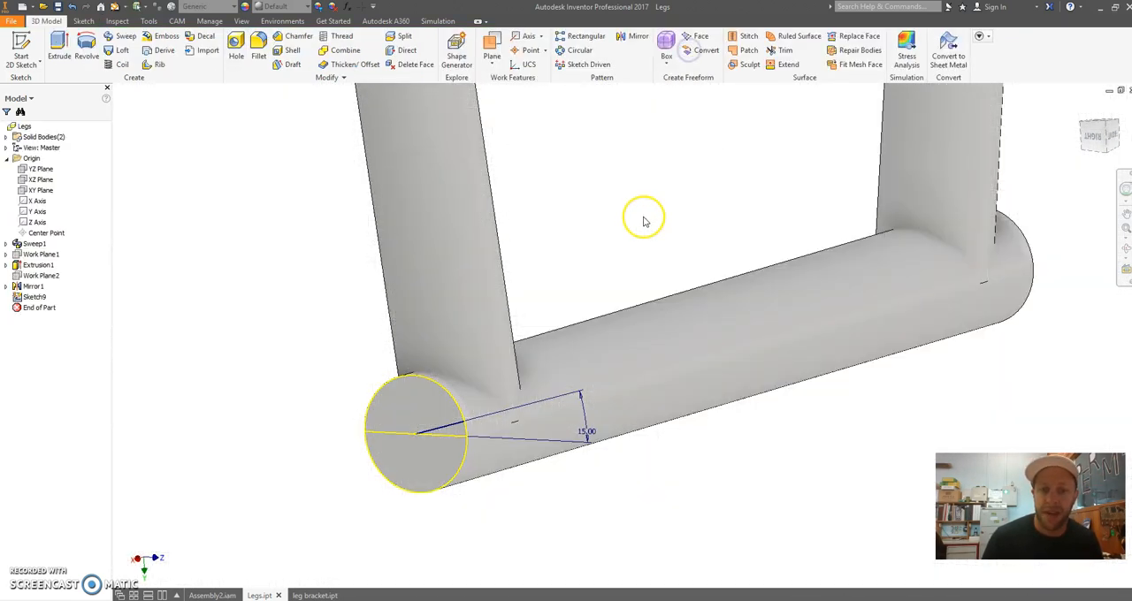
Create a work plane tangent to the cross tube's surface through the outer endpoint of the 15-degree line
scroll(630, 217, up, 3)
middle_drag(624, 215, 587, 221)
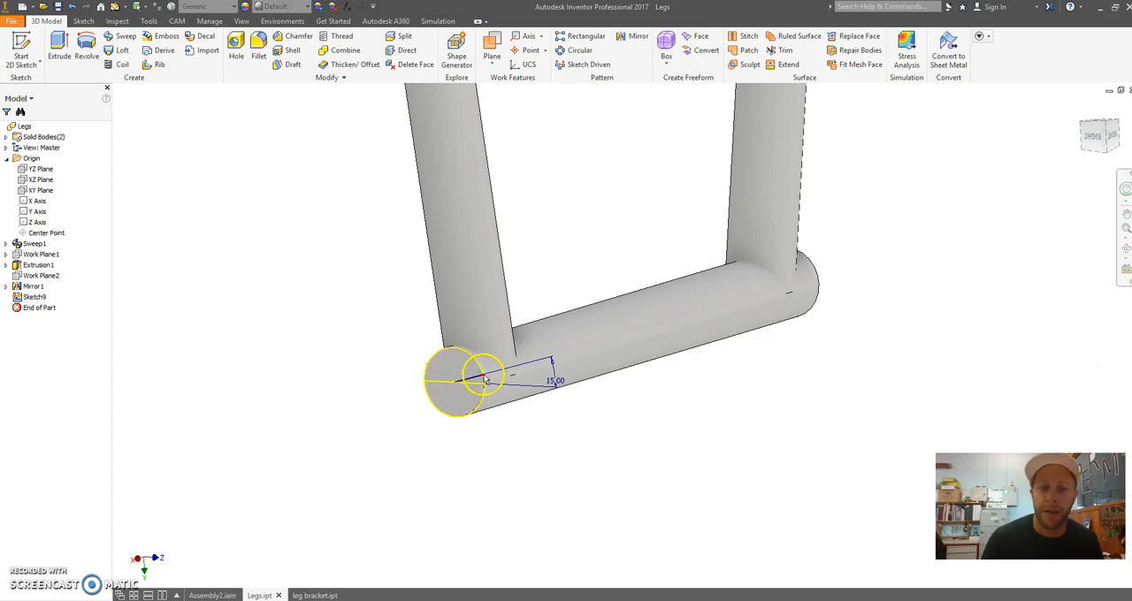
scroll(531, 285, up, 2)
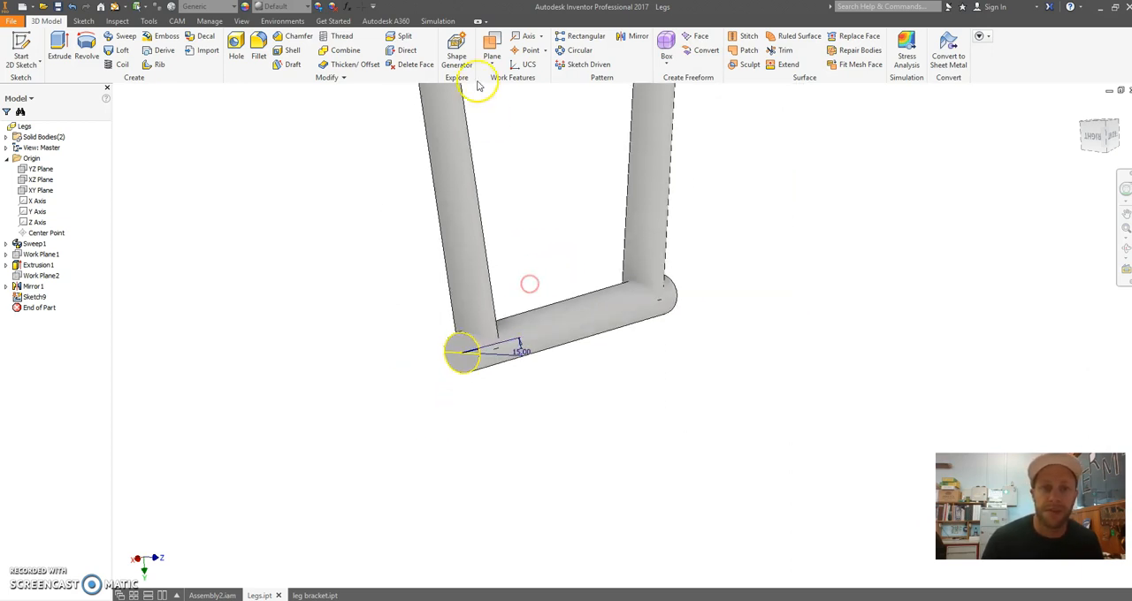
click(488, 65)
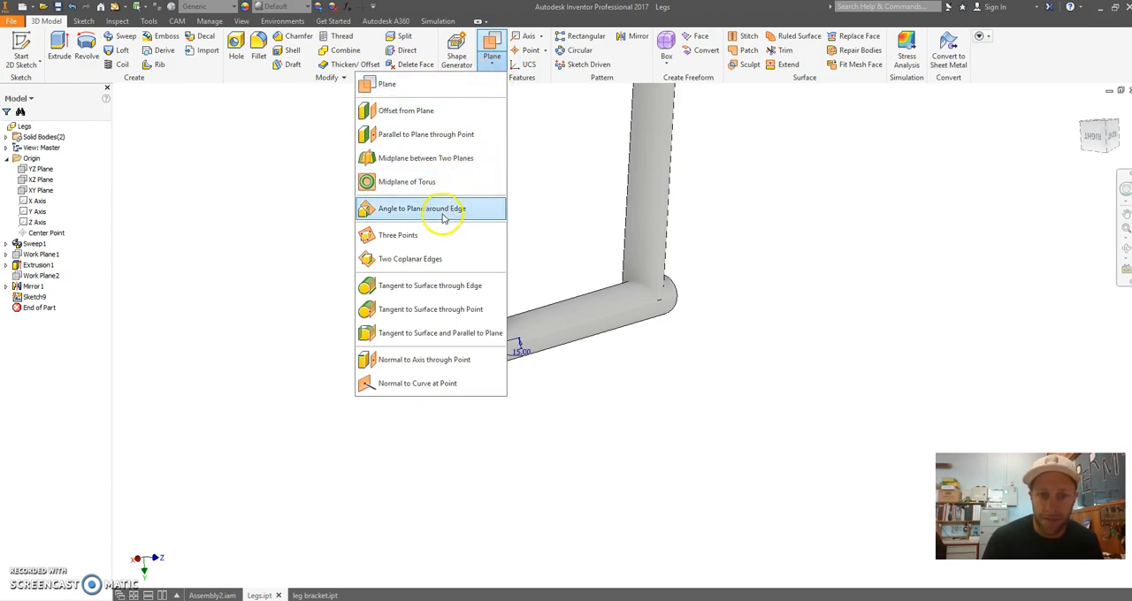
click(458, 308)
click(461, 350)
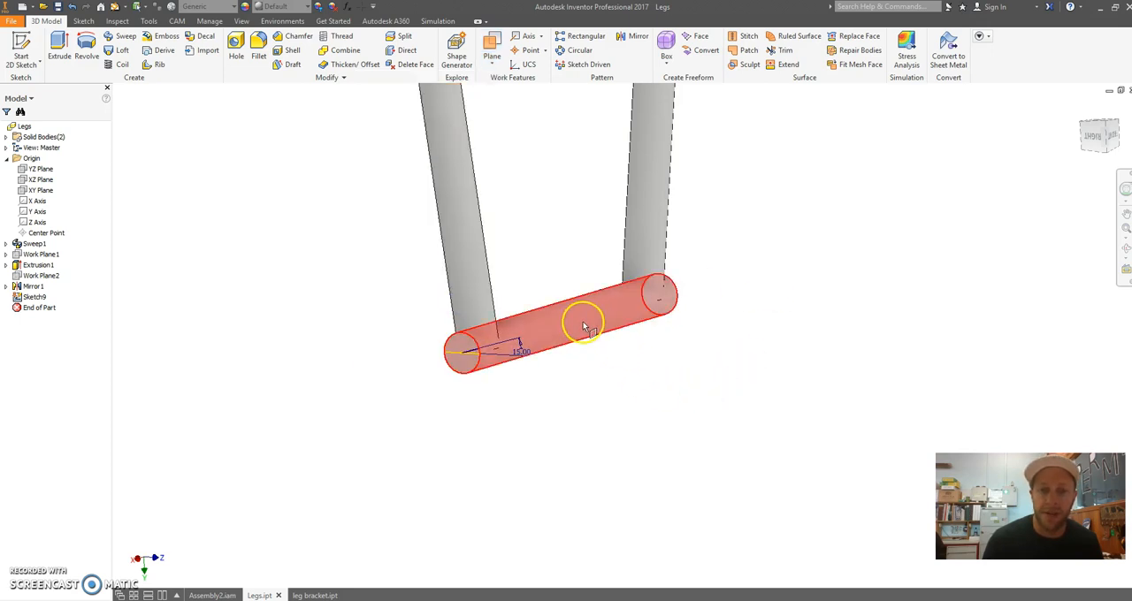
click(586, 329)
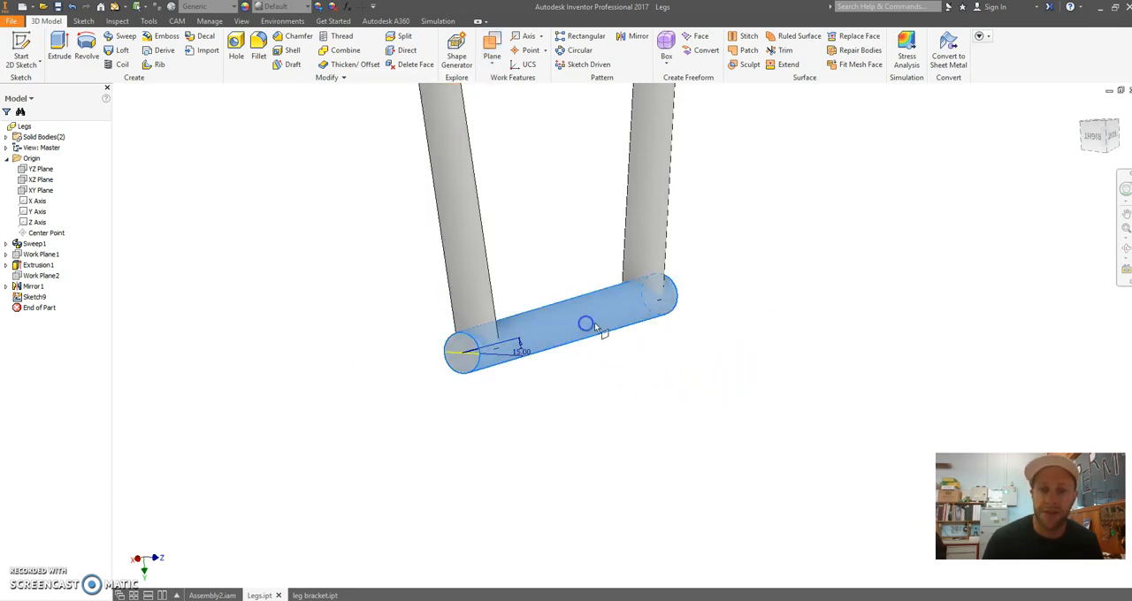
scroll(583, 396, down, 5)
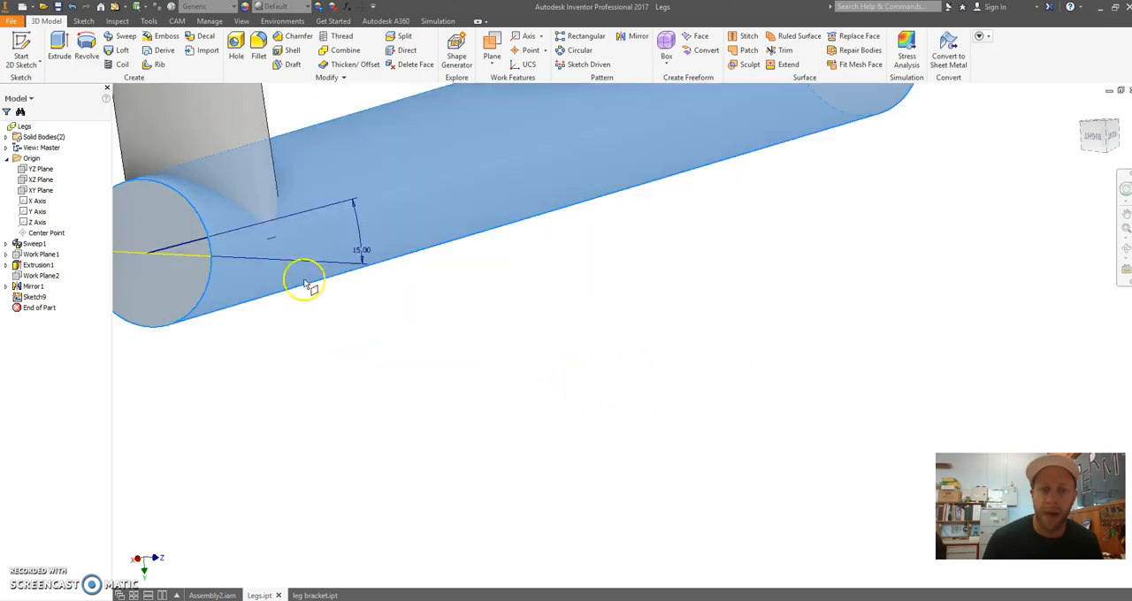
click(207, 239)
scroll(583, 361, up, 3)
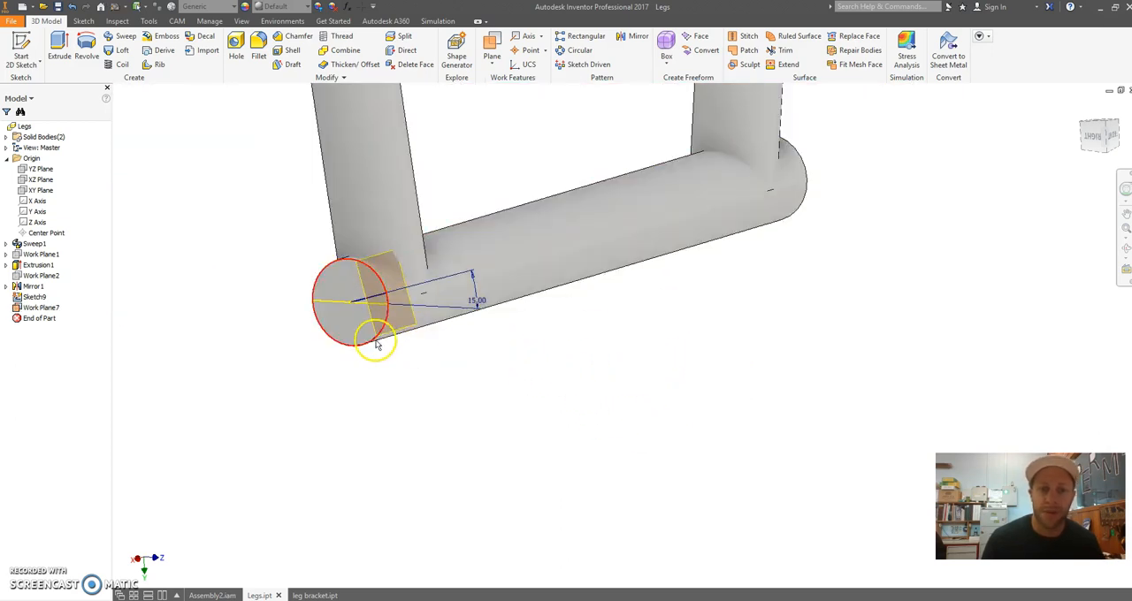
Enlarge the tangent work plane so it reaches past the tube's end and along roughly half its length
drag(422, 333, 397, 399)
click(571, 366)
shift+middle_drag(607, 385, 475, 349)
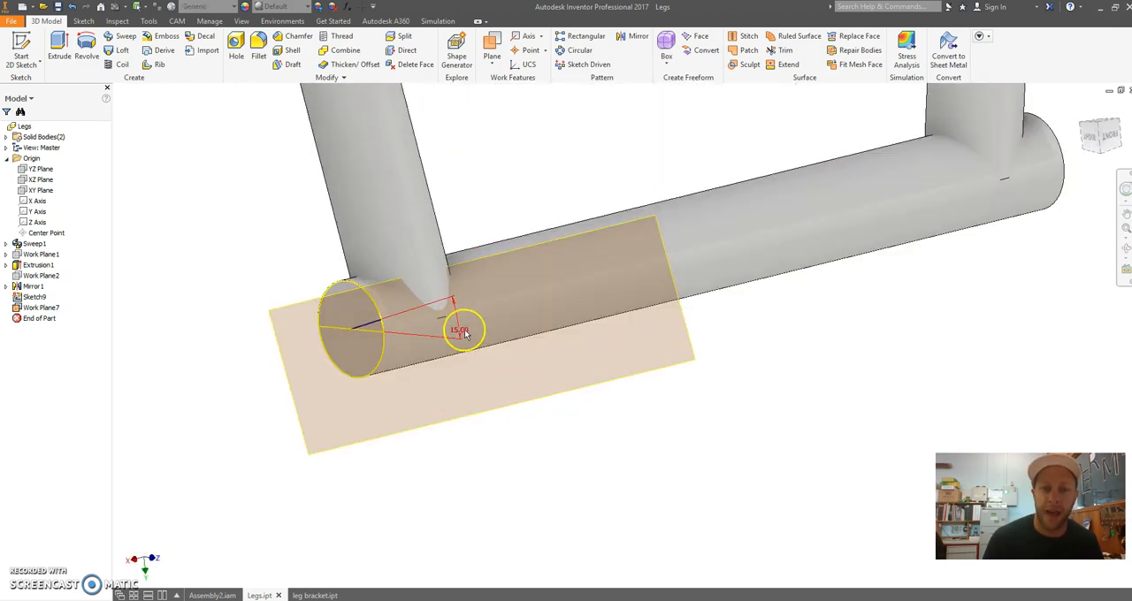
scroll(552, 316, up, 3)
middle_drag(581, 228, 495, 332)
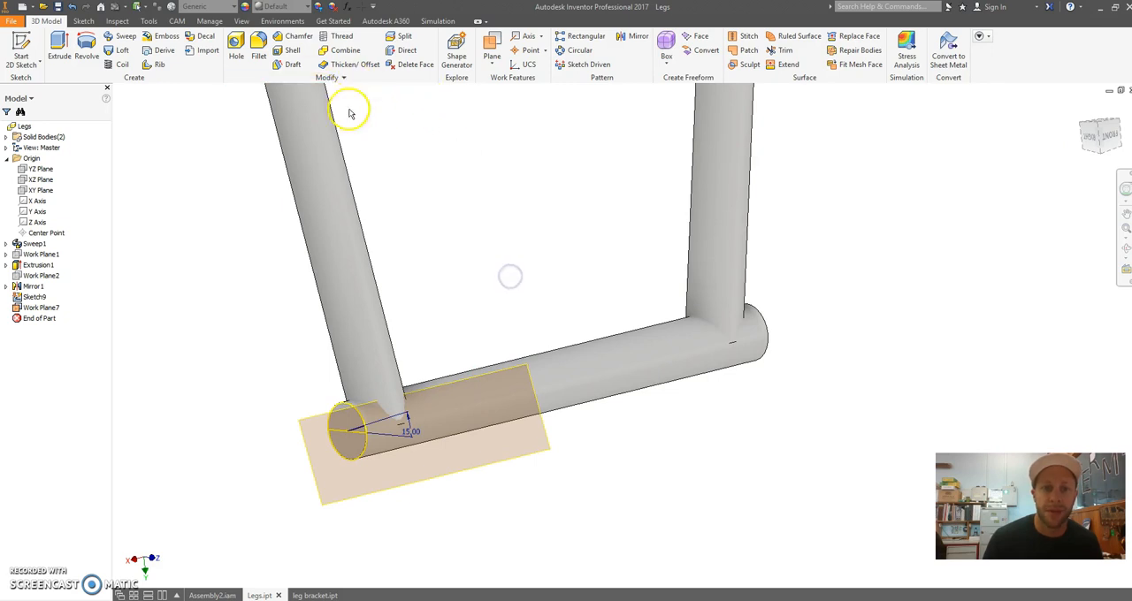
Create a work plane offset 30 mm outward from the tangent work plane on the cross tube
click(492, 62)
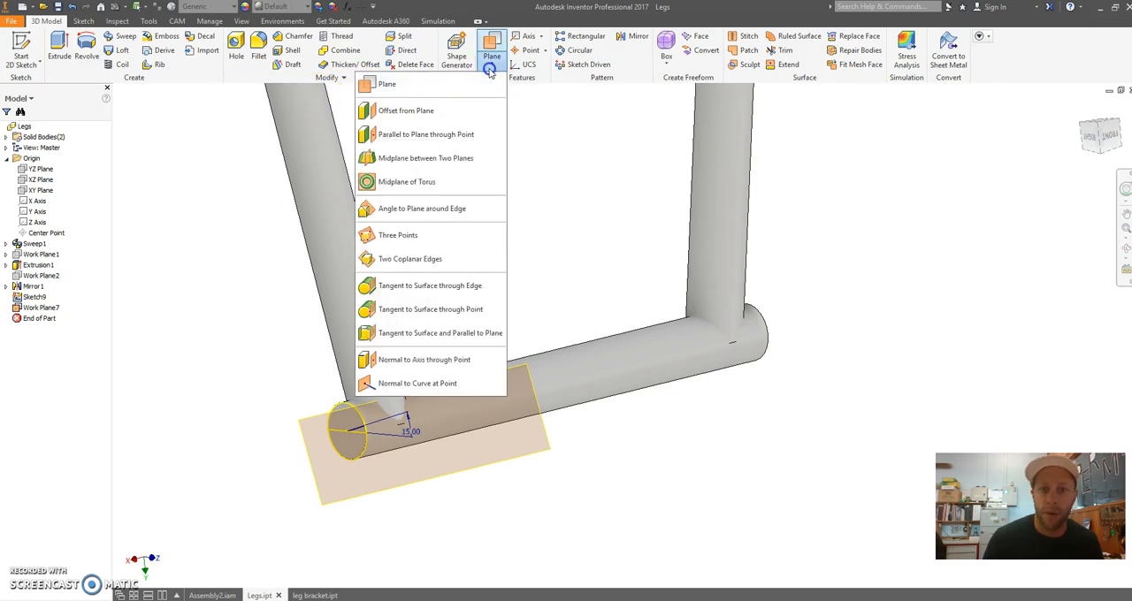
click(439, 116)
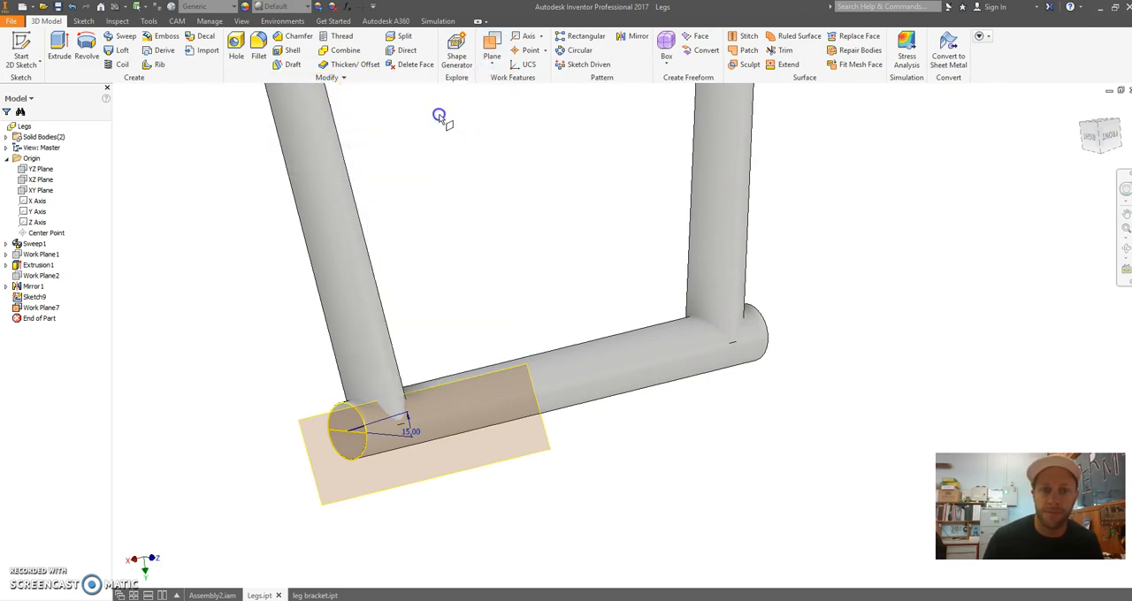
click(372, 493)
shift+middle_drag(640, 471, 689, 458)
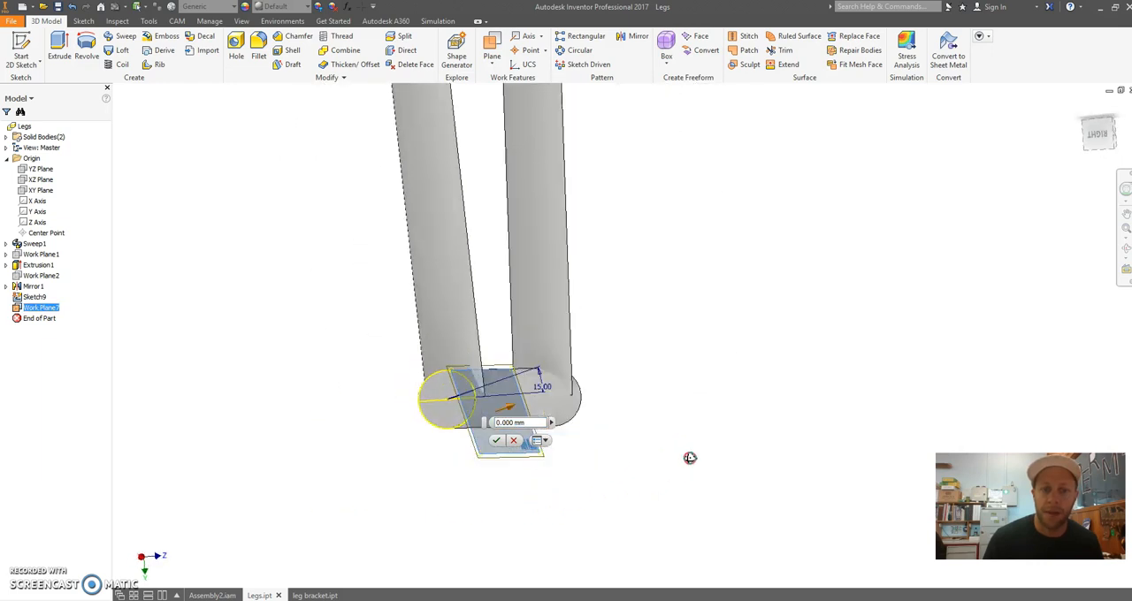
scroll(690, 458, up, 1)
middle_drag(543, 413, 509, 315)
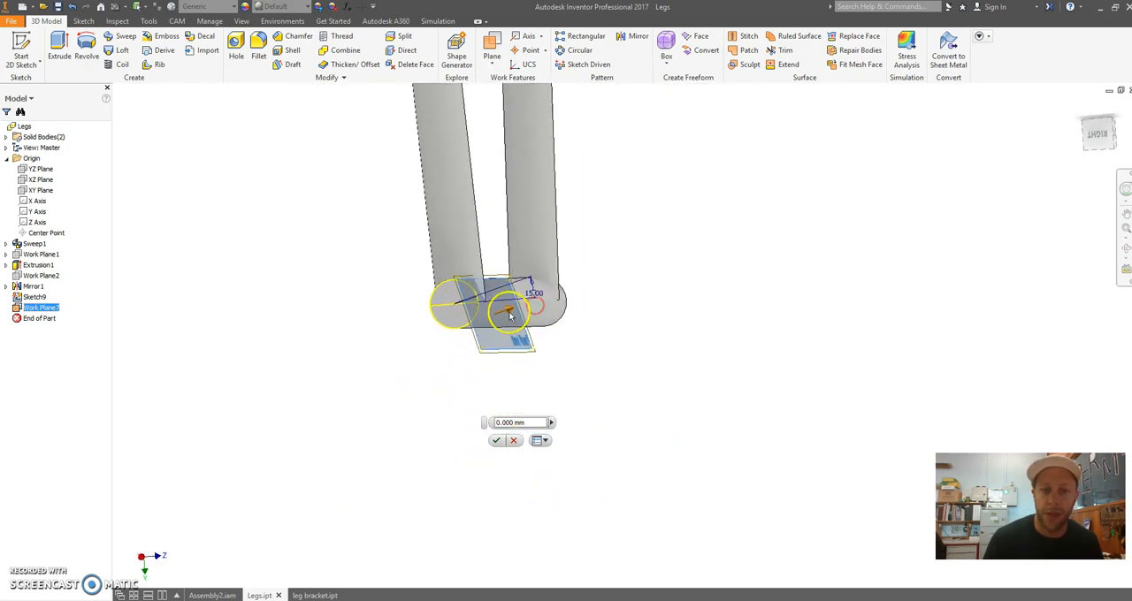
drag(509, 312, 655, 287)
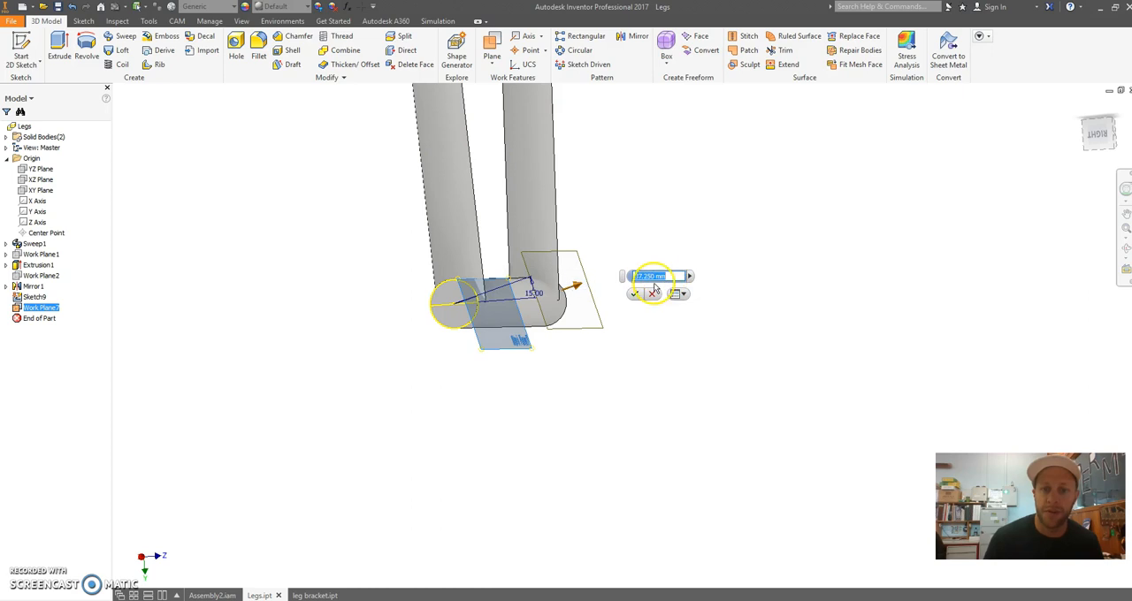
text(30)
click(636, 291)
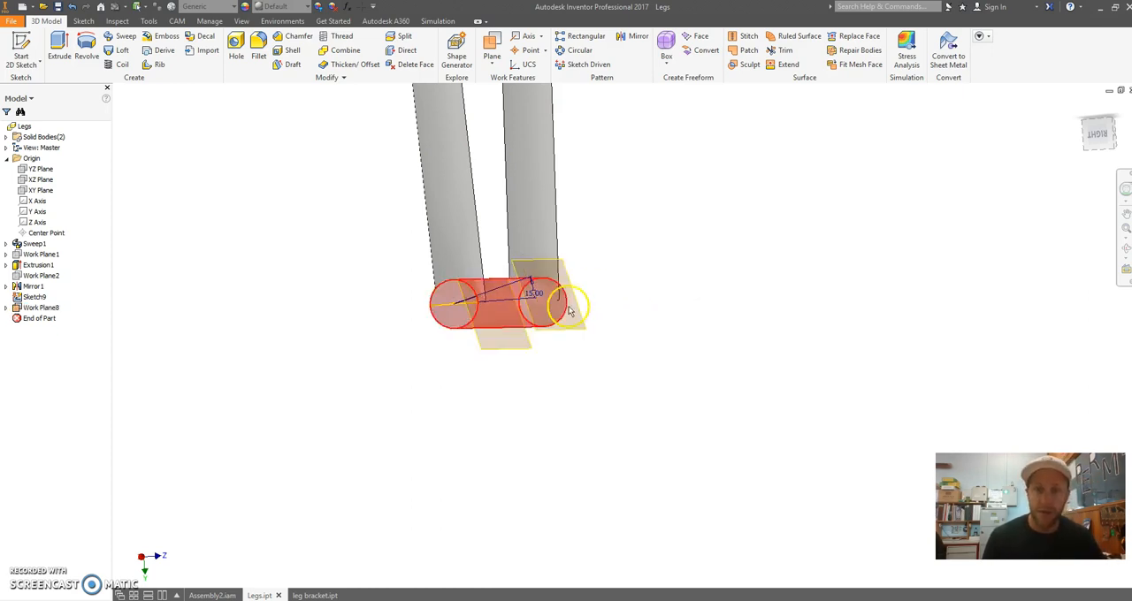
Start a new 2D sketch on the offset work plane
shift+middle_drag(607, 293, 555, 311)
click(328, 267)
click(24, 45)
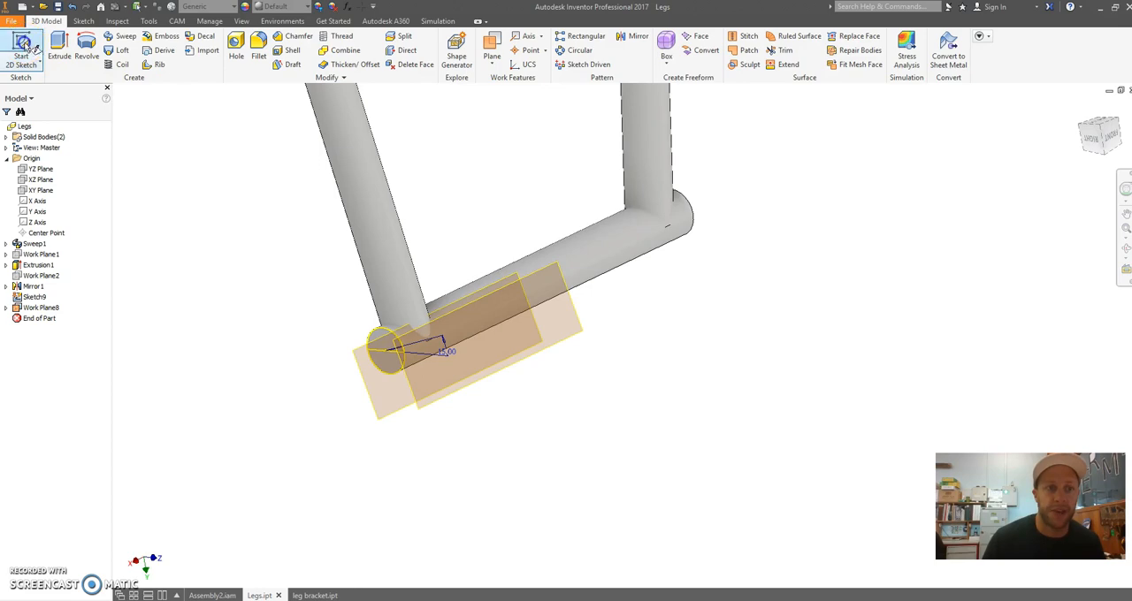
click(581, 333)
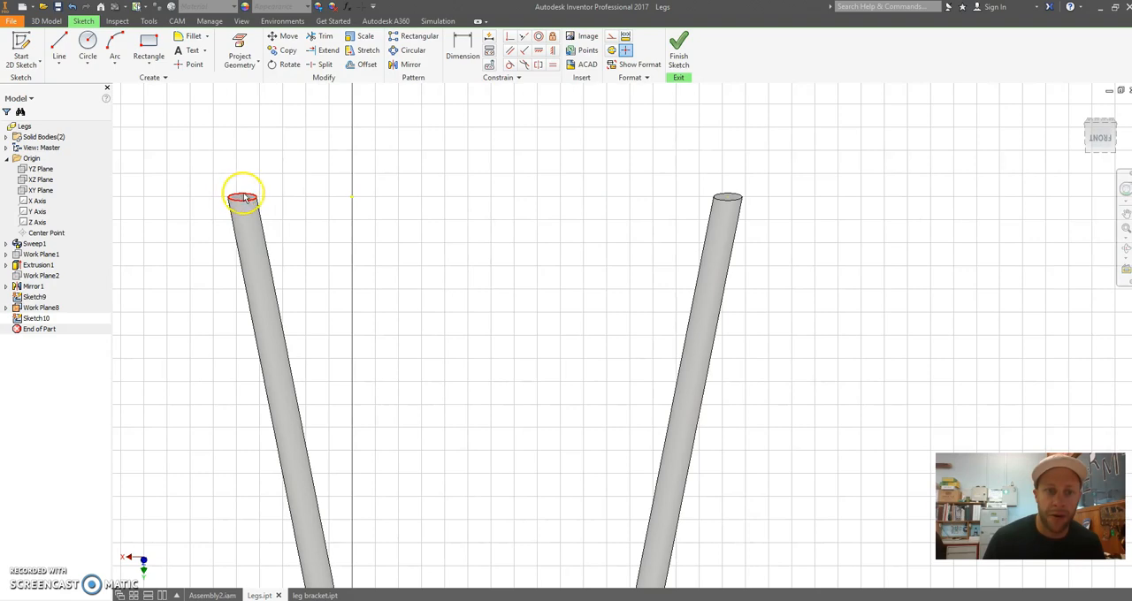
Project the cross tube's upper and lower long edges into the sketch
middle_drag(448, 281, 473, 169)
scroll(498, 353, down, 3)
middle_drag(500, 389, 502, 215)
scroll(510, 414, up, 3)
scroll(488, 416, up, 5)
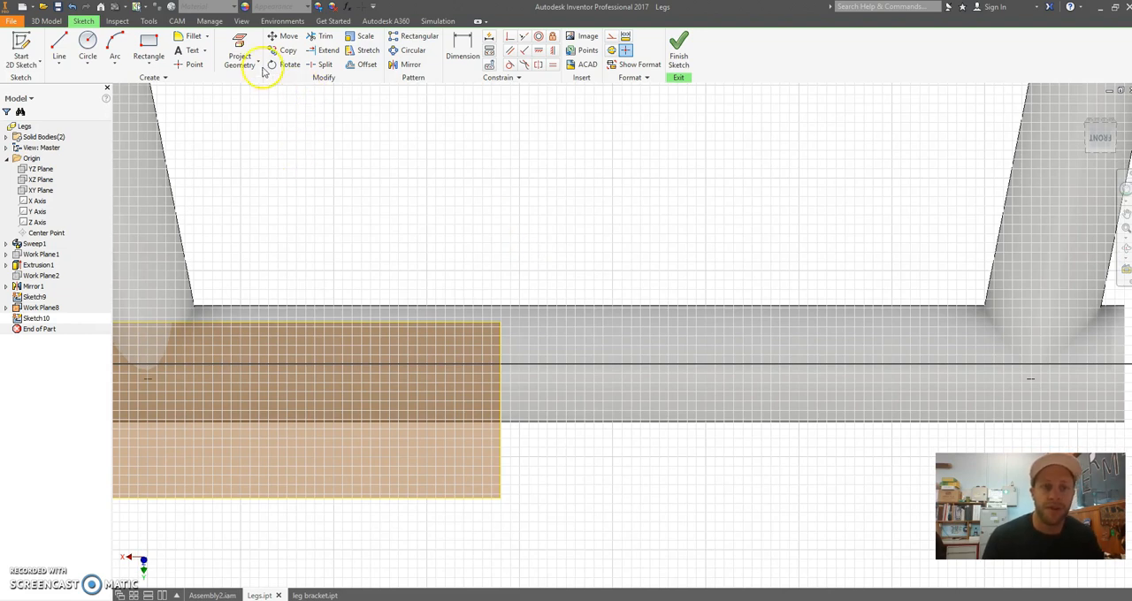
click(226, 46)
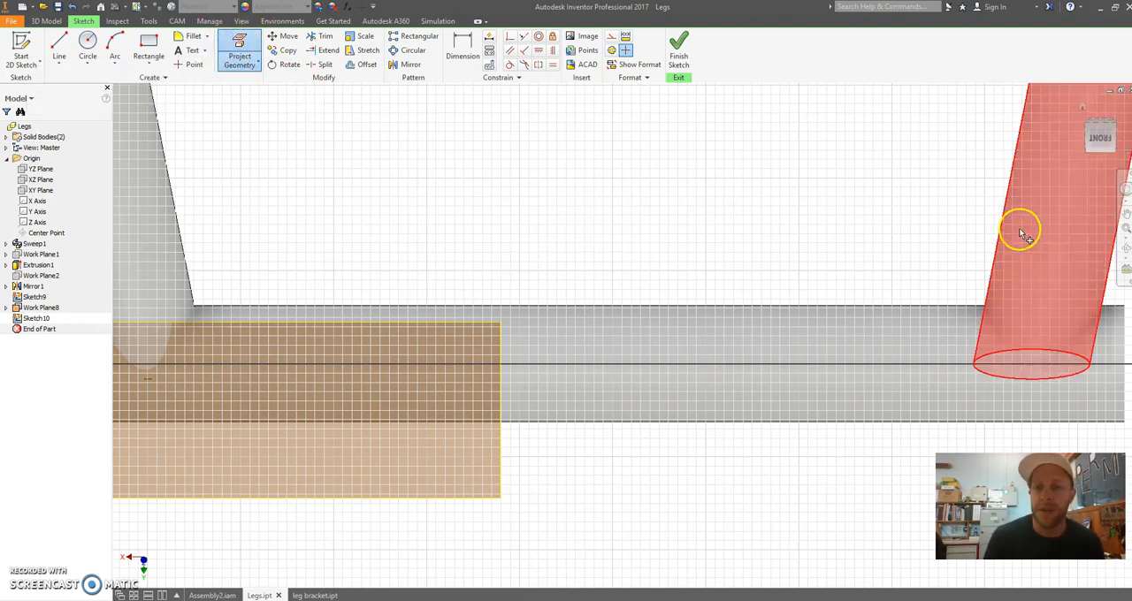
click(563, 309)
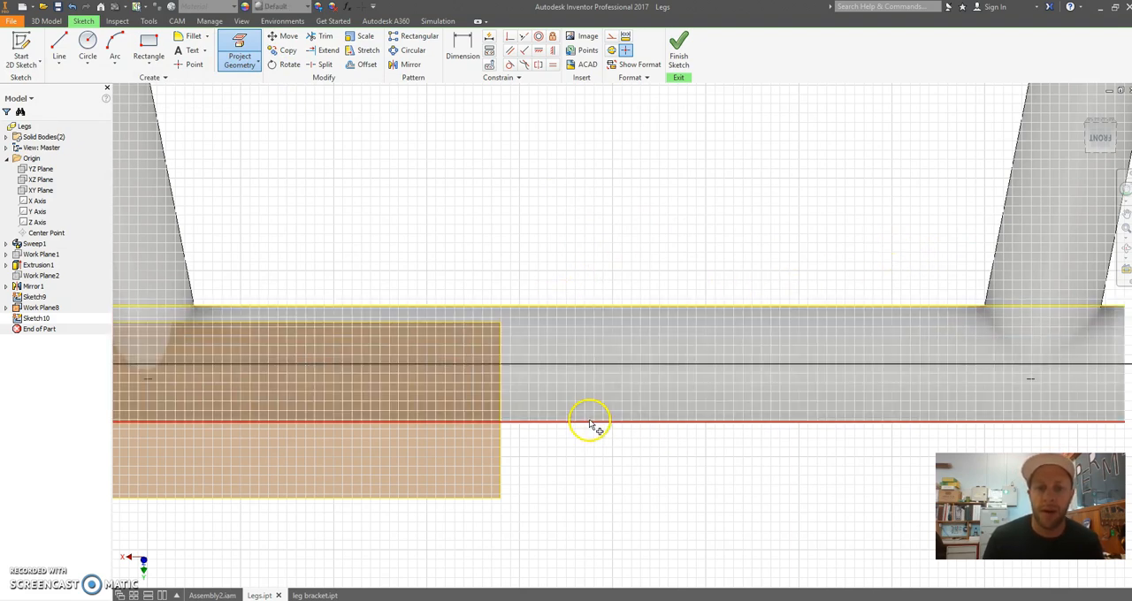
click(590, 422)
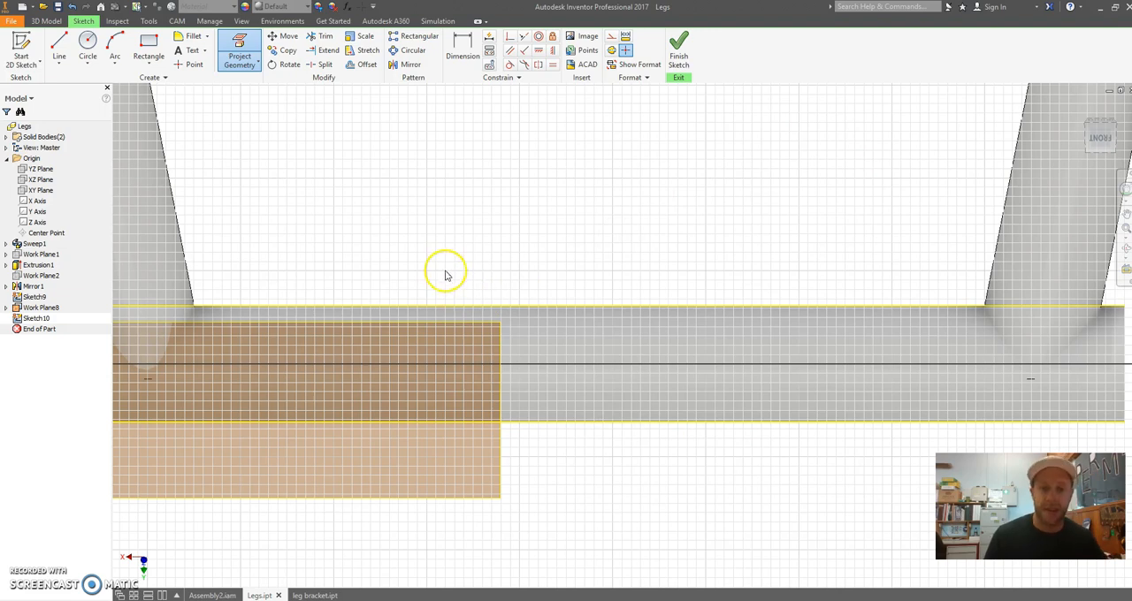
key(Escape)
Sketch a centre-point rectangle about 69 mm wide below the cross tube, near the middle of its length
scroll(431, 210, down, 3)
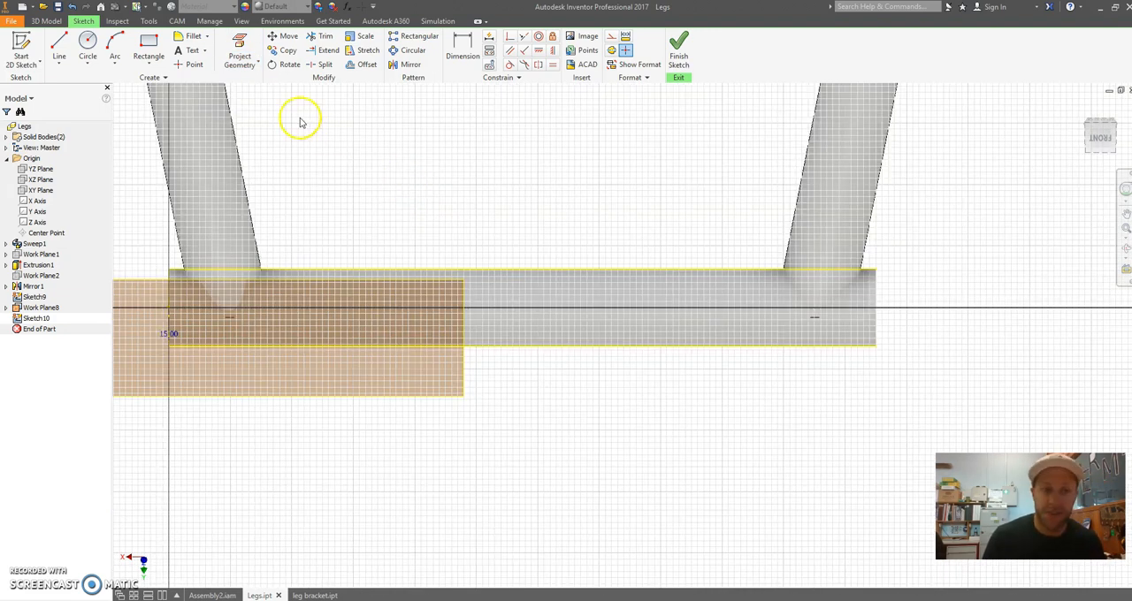
click(148, 65)
click(146, 133)
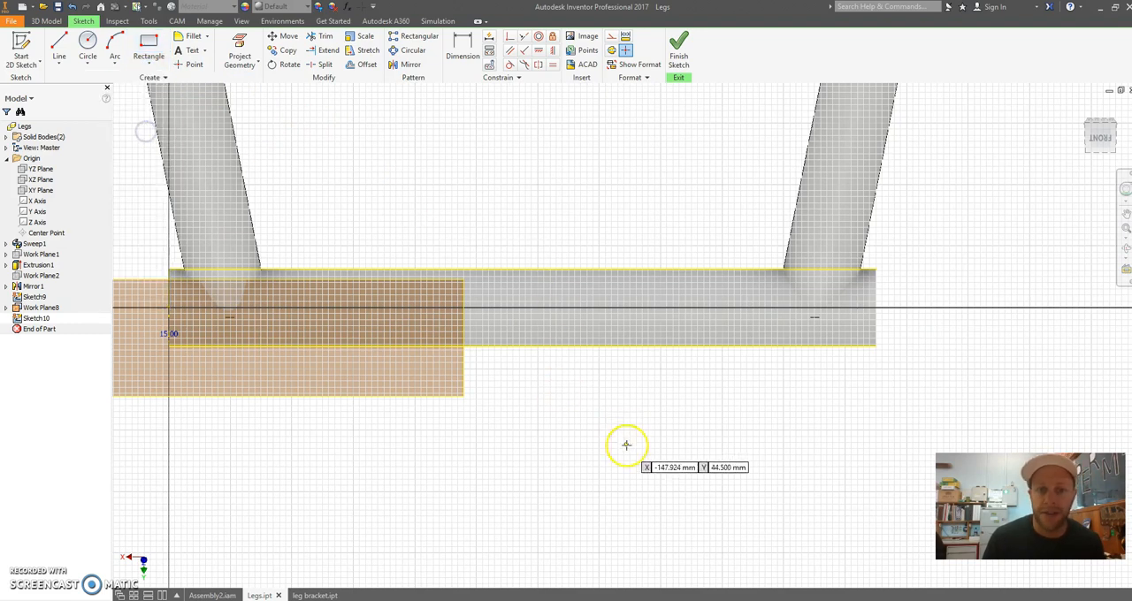
click(556, 454)
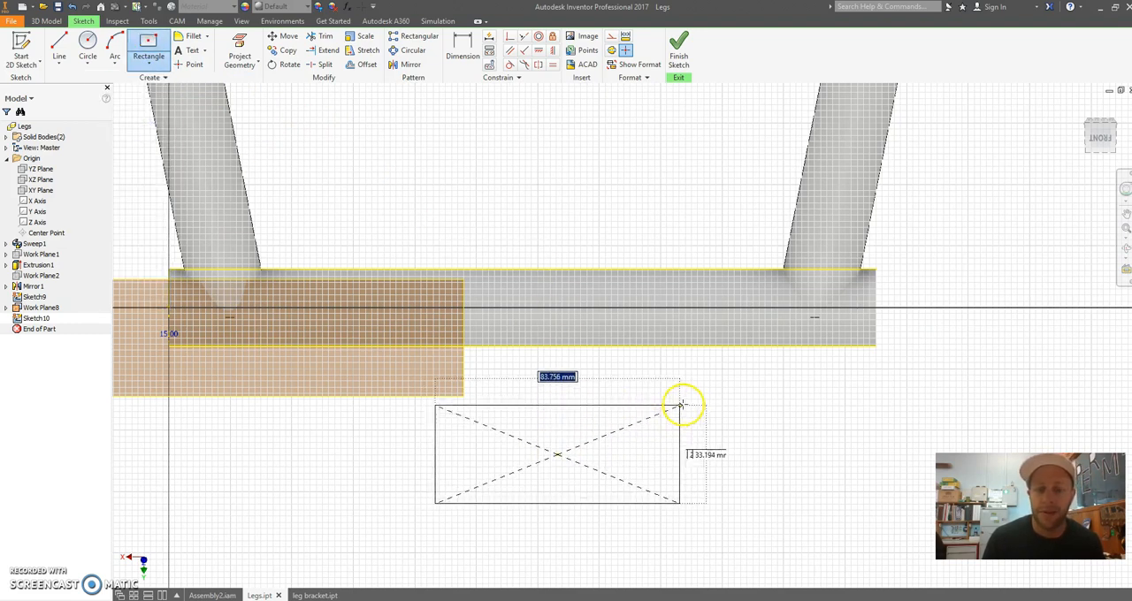
click(664, 408)
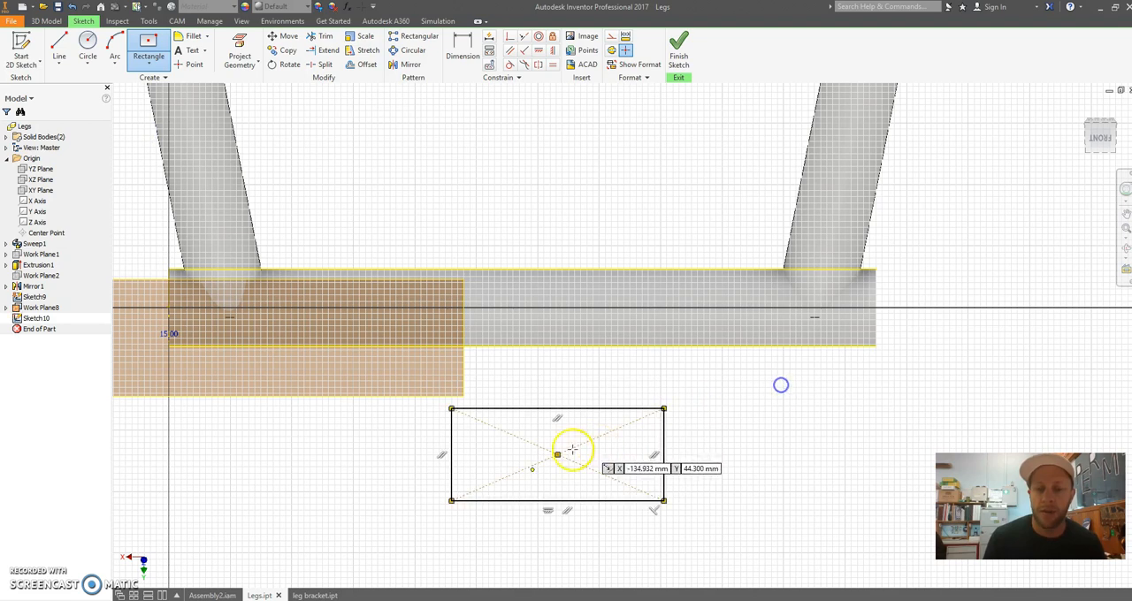
key(Escape)
scroll(570, 464, down, 3)
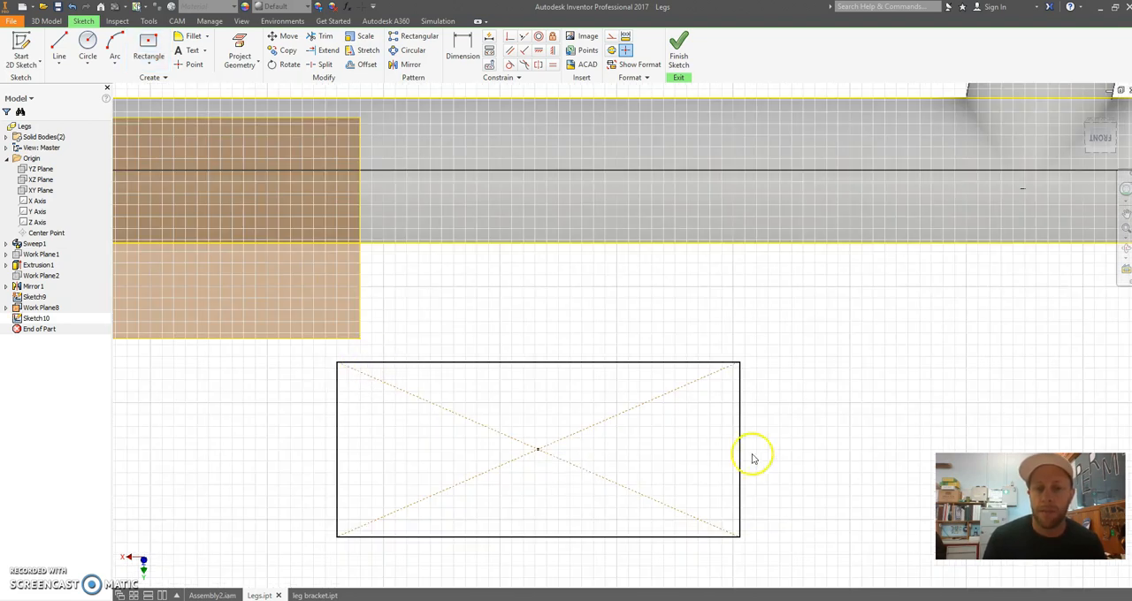
Dimension the rectangle as 50 mm wide and 25 mm high
scroll(621, 455, up, 3)
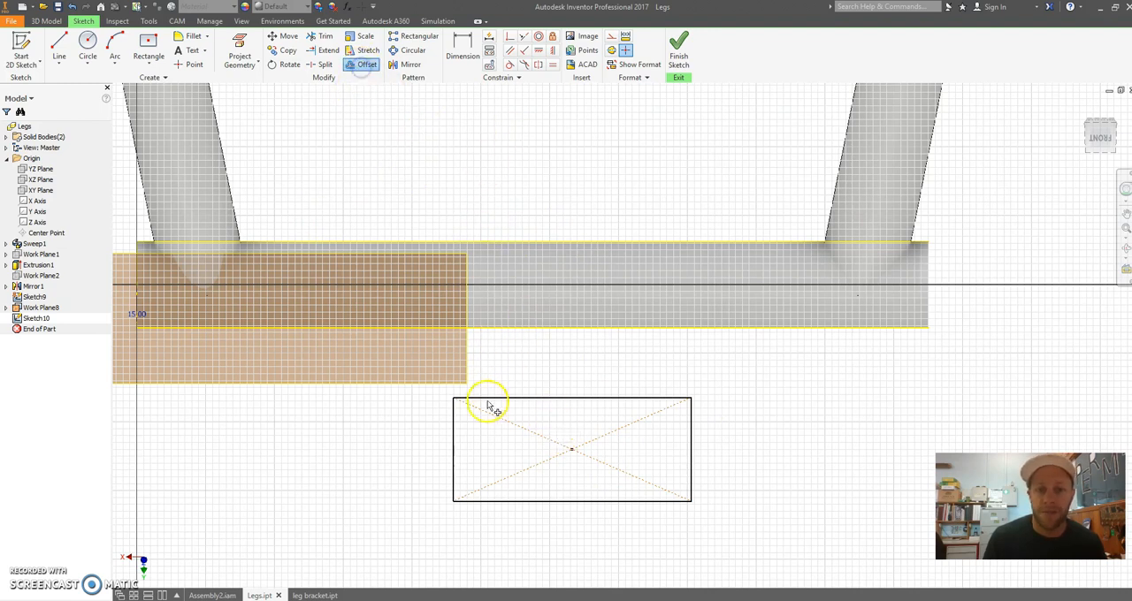
click(462, 49)
click(576, 398)
click(576, 362)
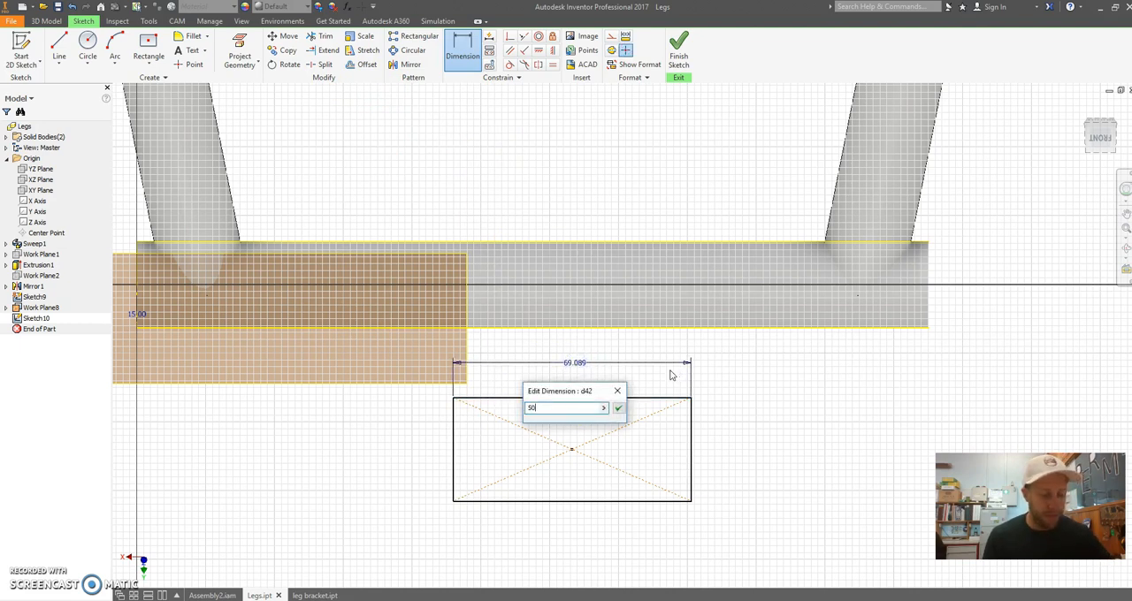
click(661, 449)
click(733, 439)
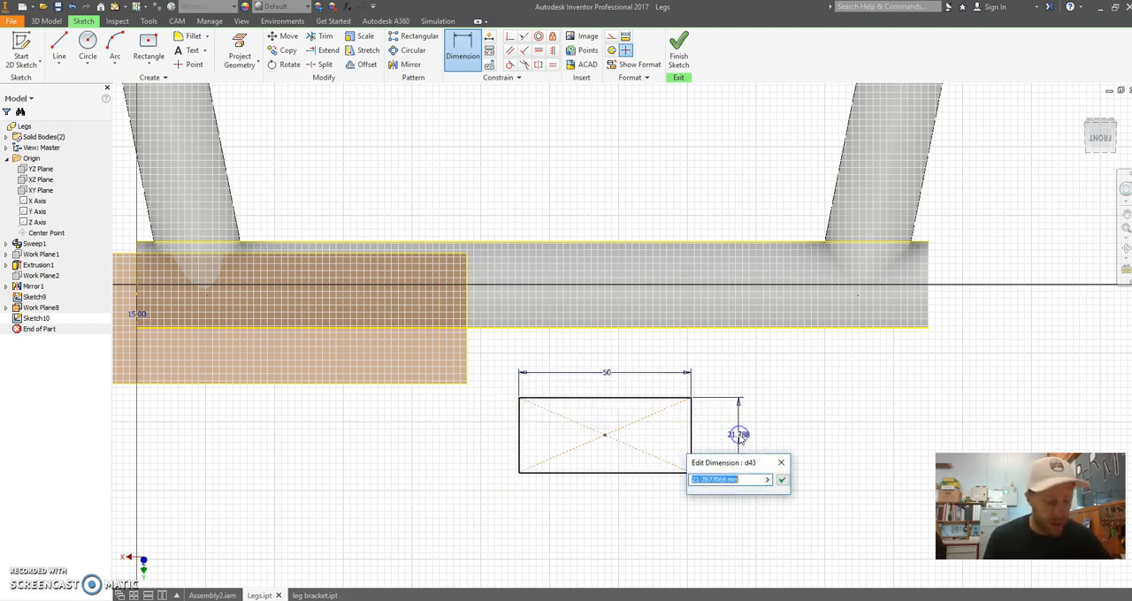
text(25)
key(Return)
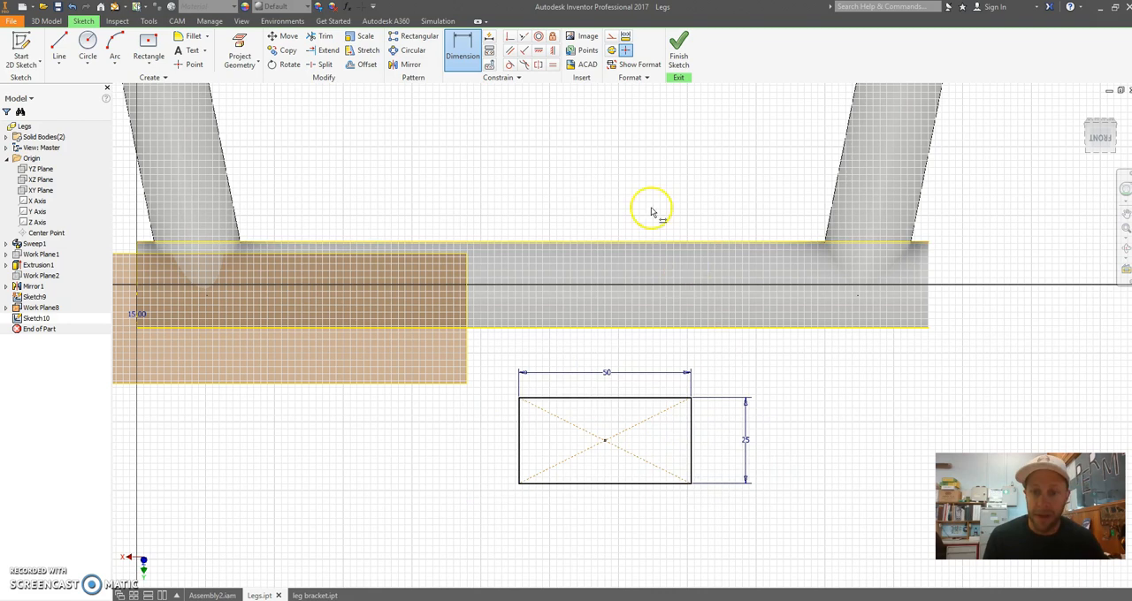
Offset the rectangle inward and dimension the gap between the two outlines as 1.6 mm
click(366, 64)
click(607, 398)
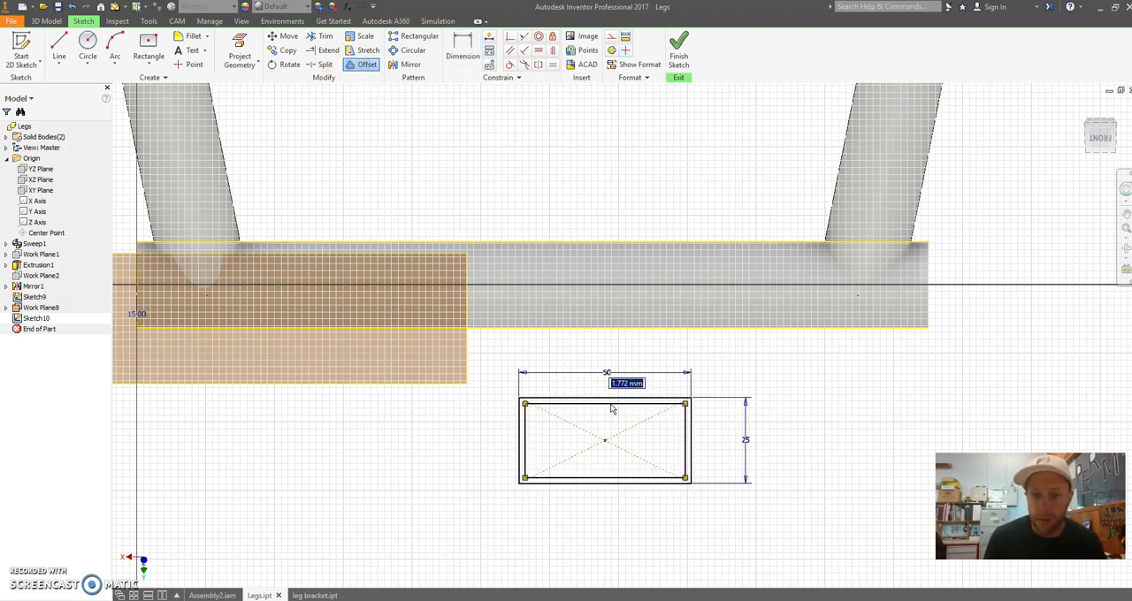
click(608, 399)
click(454, 57)
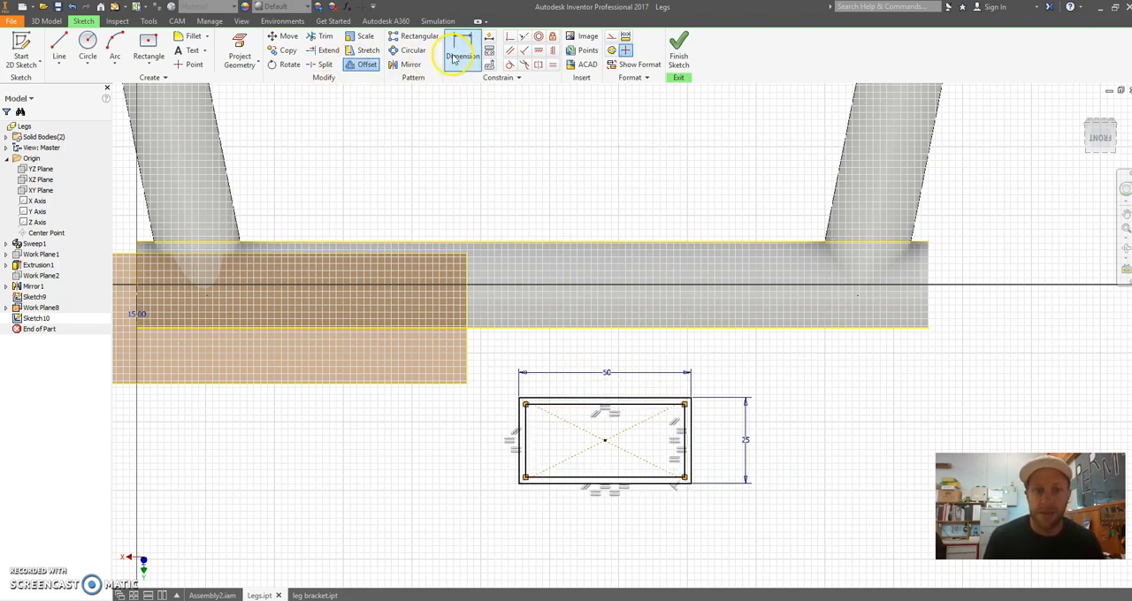
scroll(630, 473, up, 3)
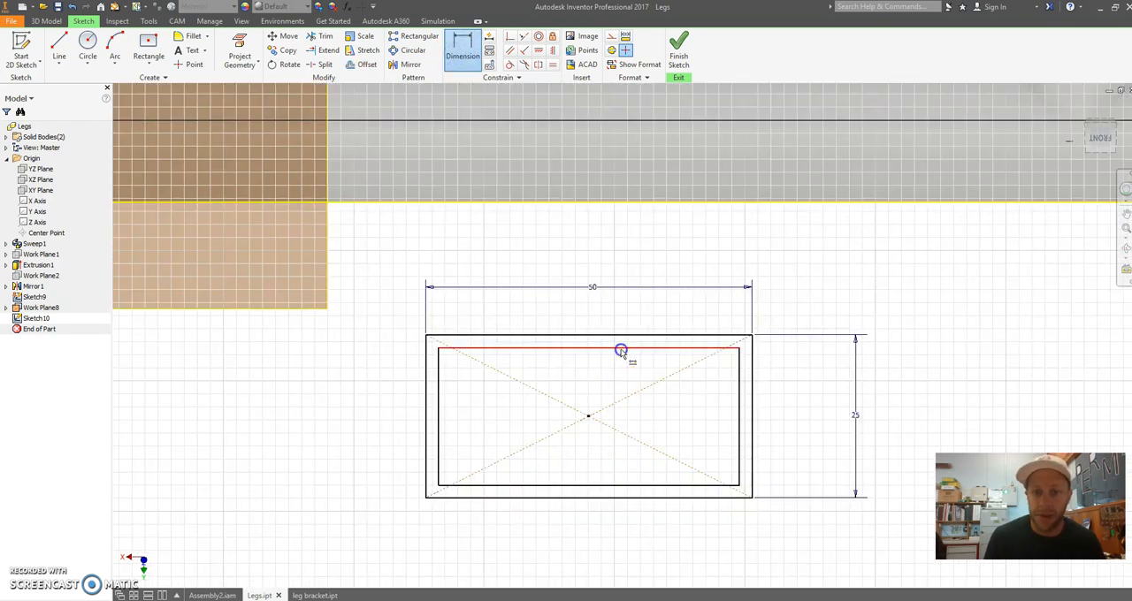
click(624, 307)
text(1.)
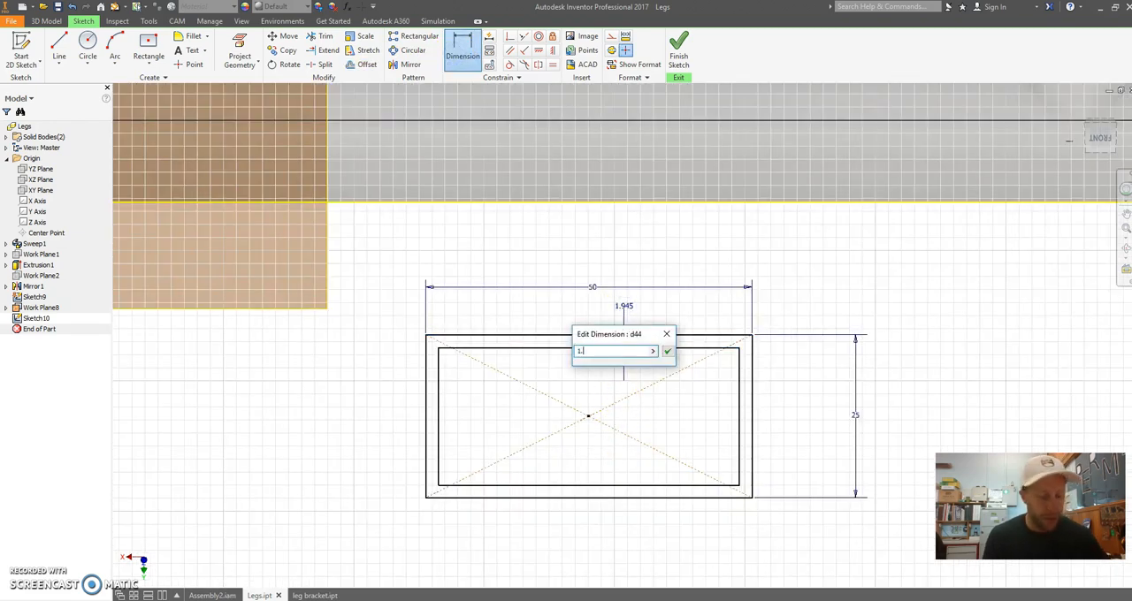
text(6)
key(Return)
Move the double rectangle profile so its centre sits below the middle of the cross tube
scroll(620, 453, down, 2)
middle_drag(604, 405, 671, 356)
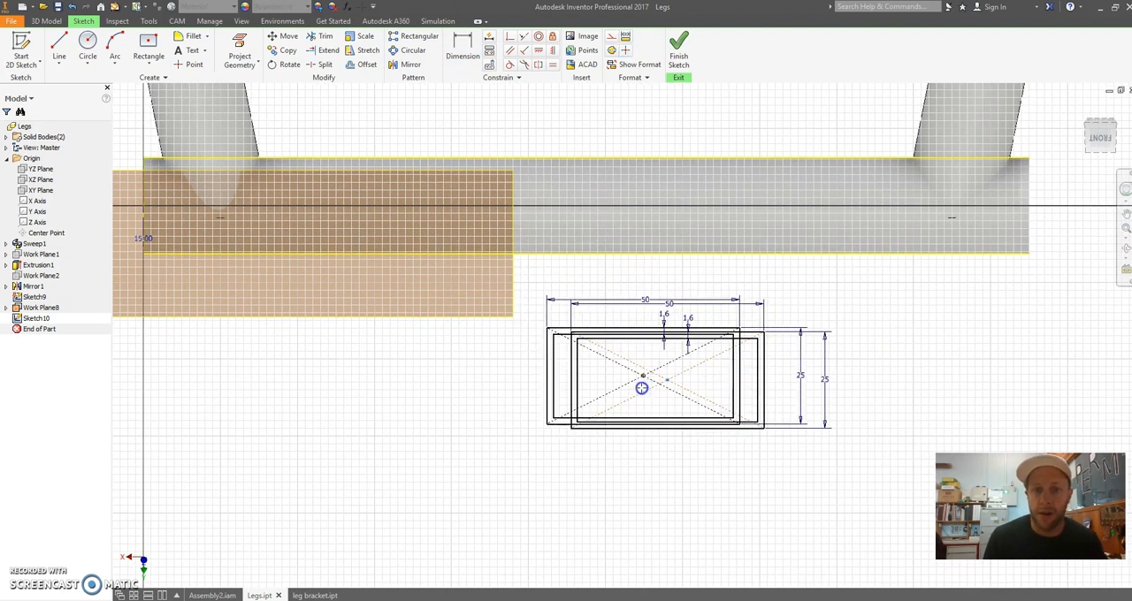
click(586, 371)
middle_drag(593, 146, 585, 234)
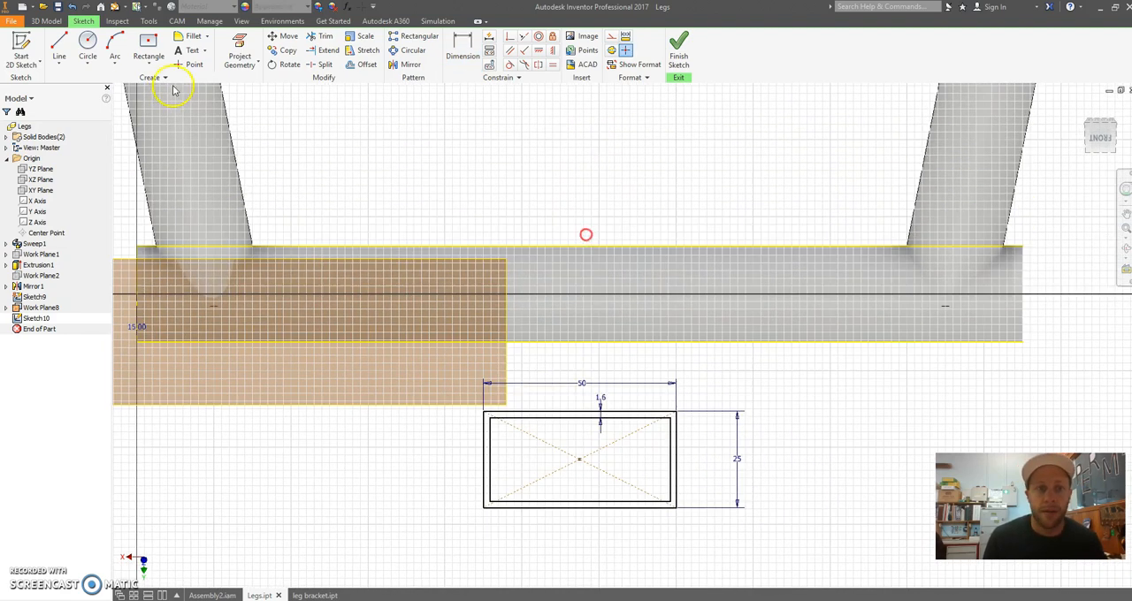
Draw a short vertical line upward from the midpoint of the tube's projected upper edge
click(59, 49)
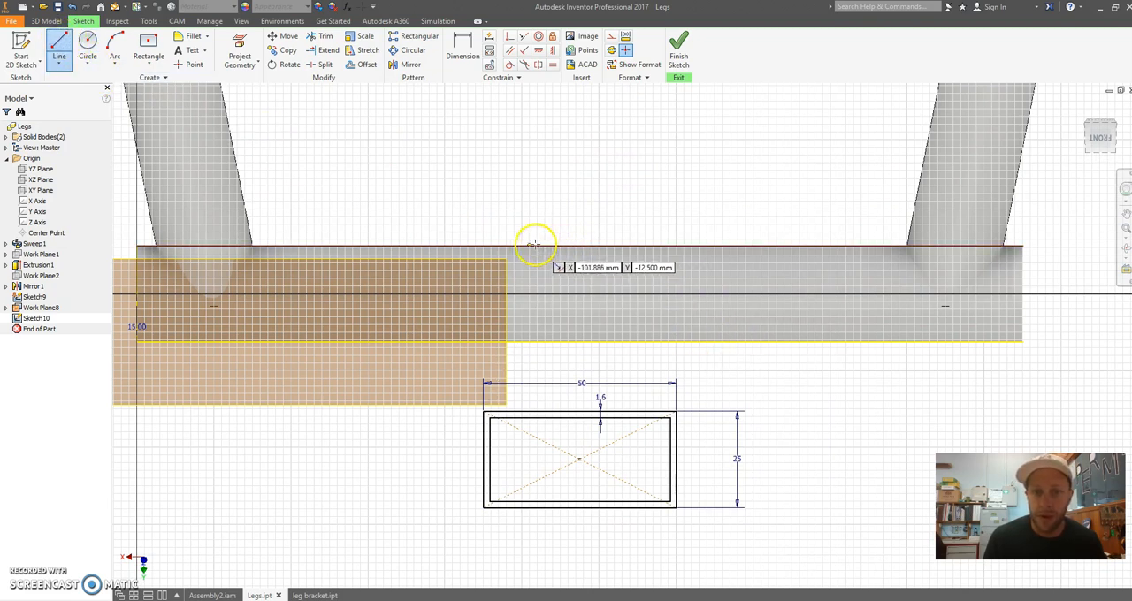
click(579, 247)
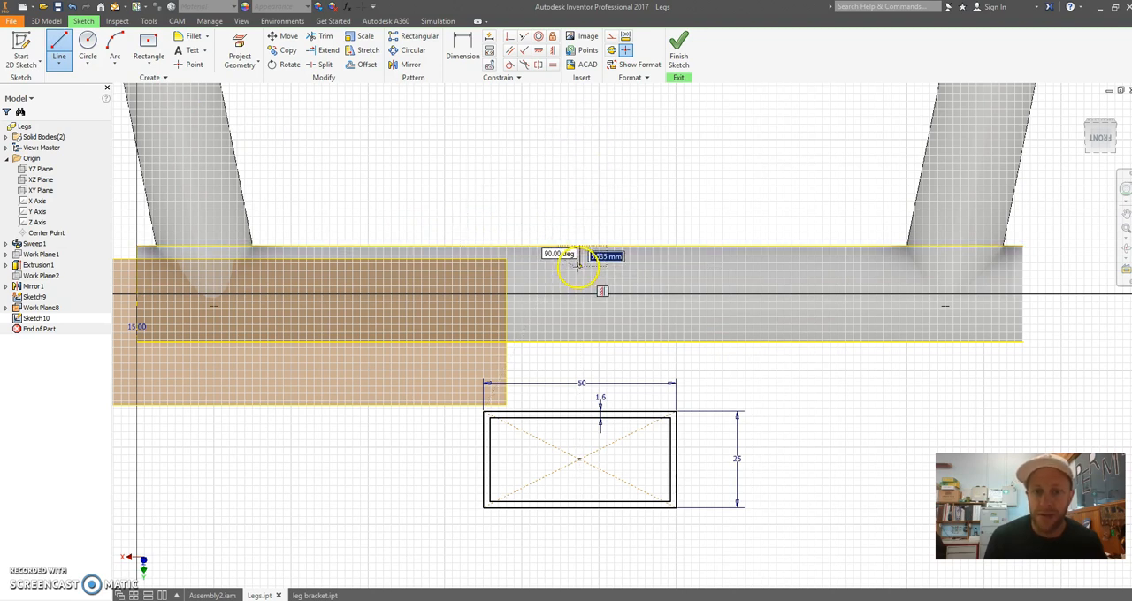
click(579, 188)
key(Escape)
scroll(617, 370, down, 6)
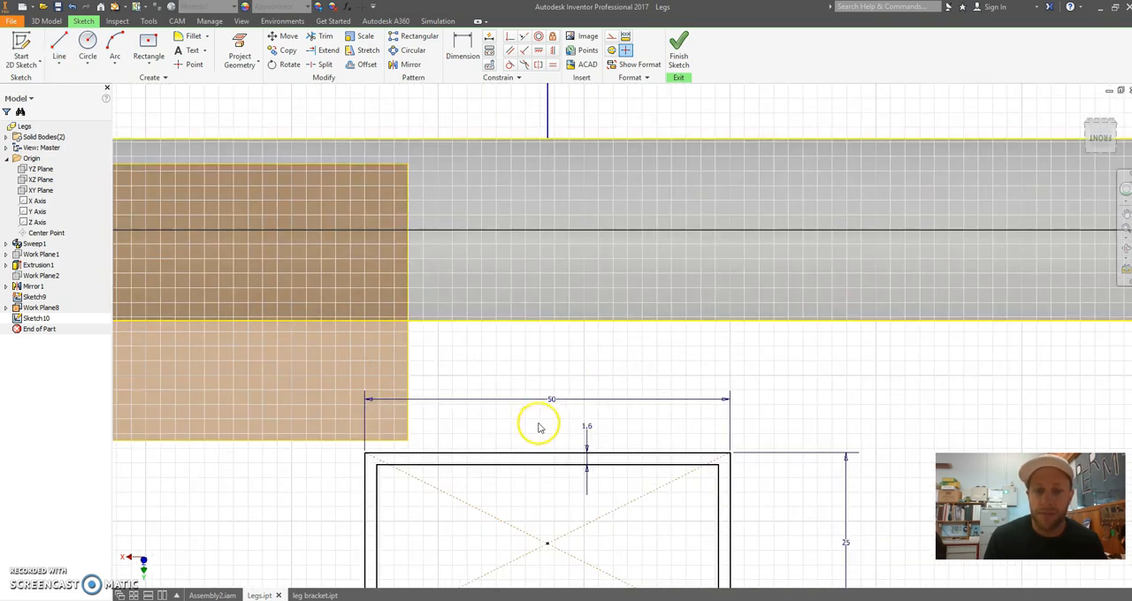
Draw a vertical line from the rectangle's centre to the midpoint of its outer top edge
scroll(539, 424, up, 5)
click(60, 42)
scroll(574, 446, up, 1)
middle_drag(624, 399, 632, 336)
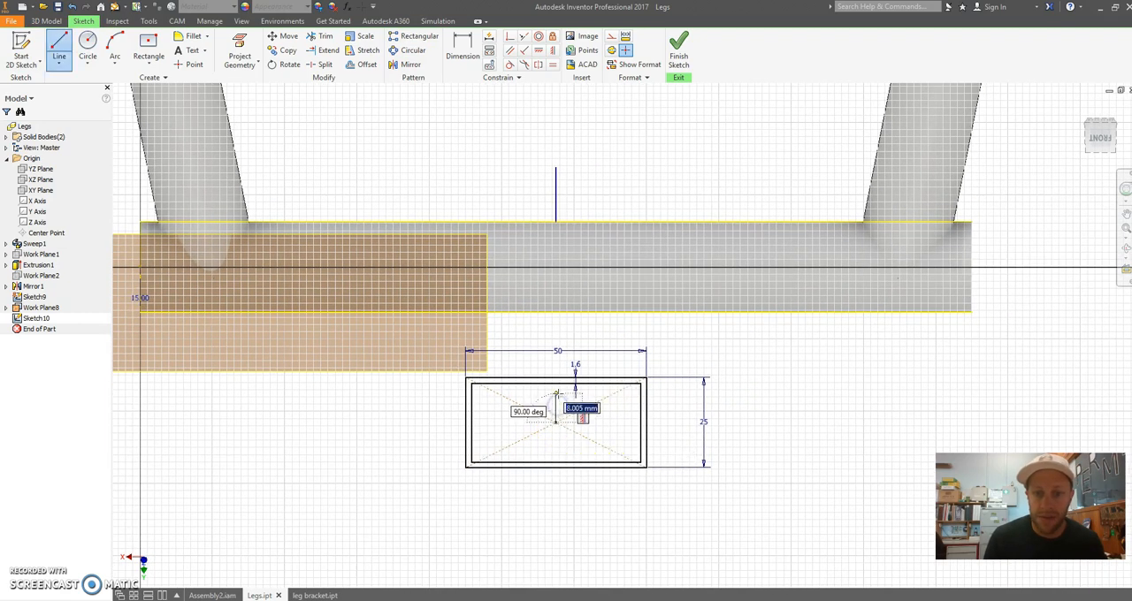
click(557, 393)
key(Escape)
scroll(596, 330, down, 3)
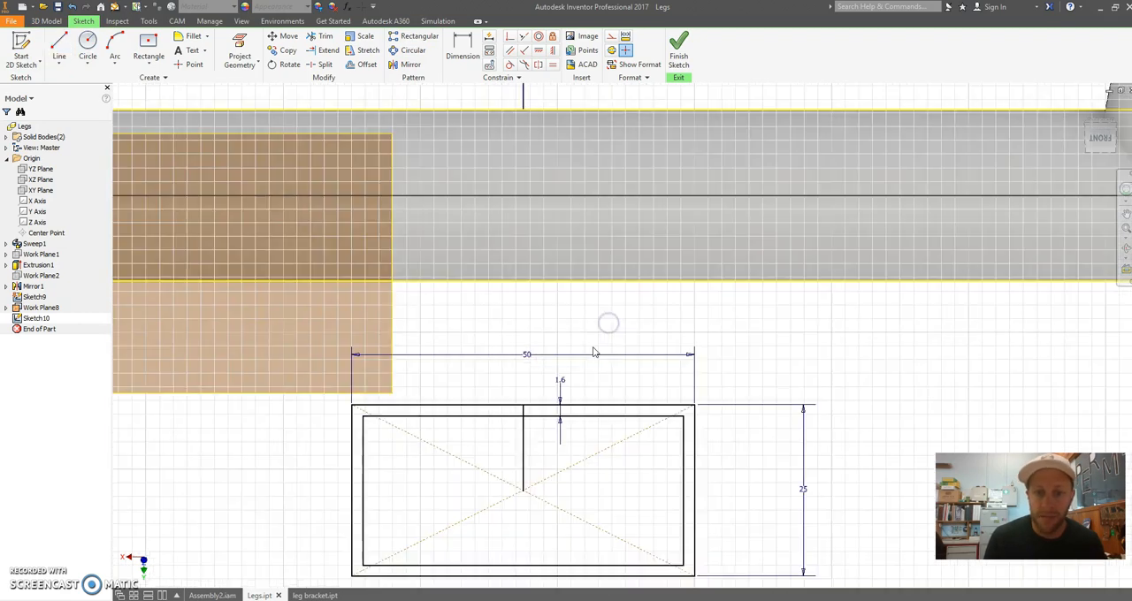
Convert the rectangle's vertical centre line and the vertical line above the tube to construction lines
middle_drag(592, 322, 593, 314)
right_click(524, 420)
click(581, 418)
middle_drag(638, 364, 632, 526)
scroll(581, 314, up, 1)
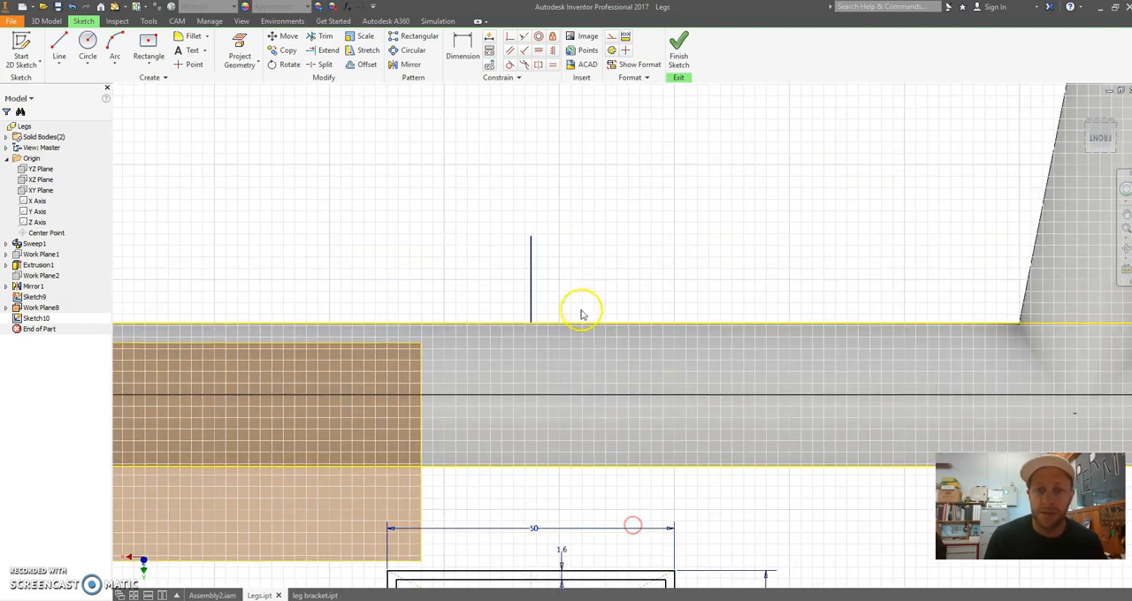
right_click(532, 267)
click(593, 264)
Constrain the rectangular tube profile so its top midpoint coincides with the midpoint of the cross tube's projected upper edge, and finish the sketch
middle_drag(596, 265, 608, 125)
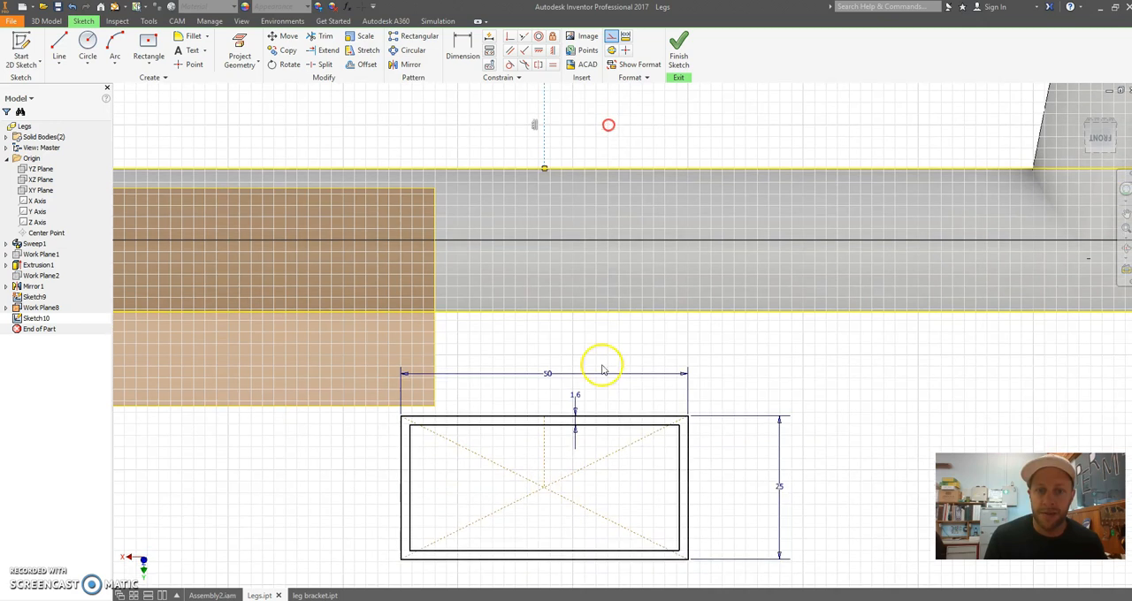
drag(545, 486, 545, 251)
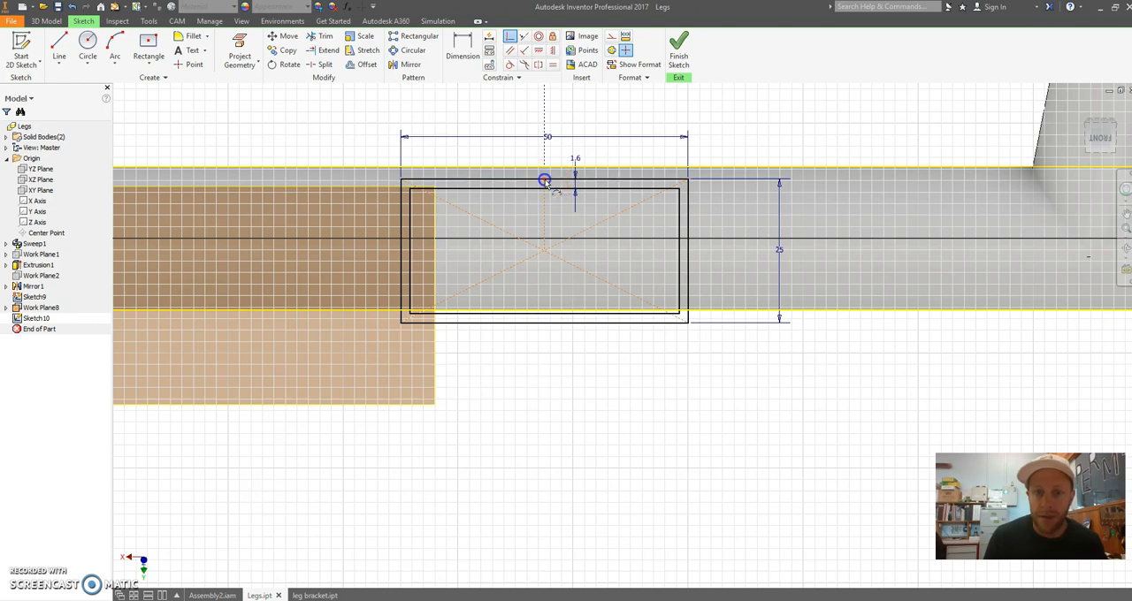
drag(546, 172, 545, 169)
scroll(610, 342, down, 3)
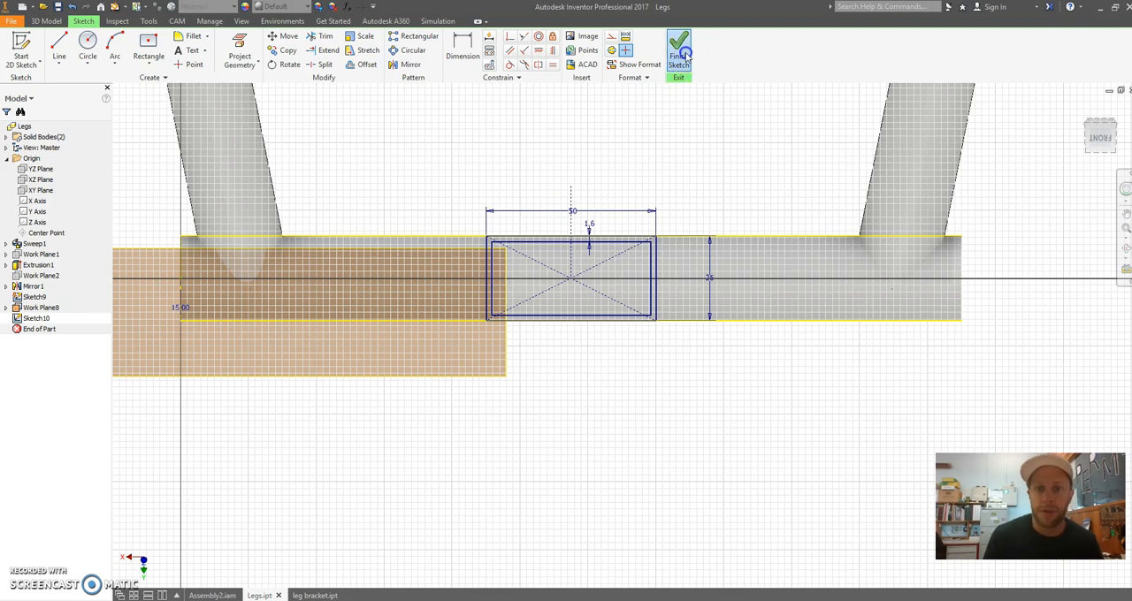
click(680, 54)
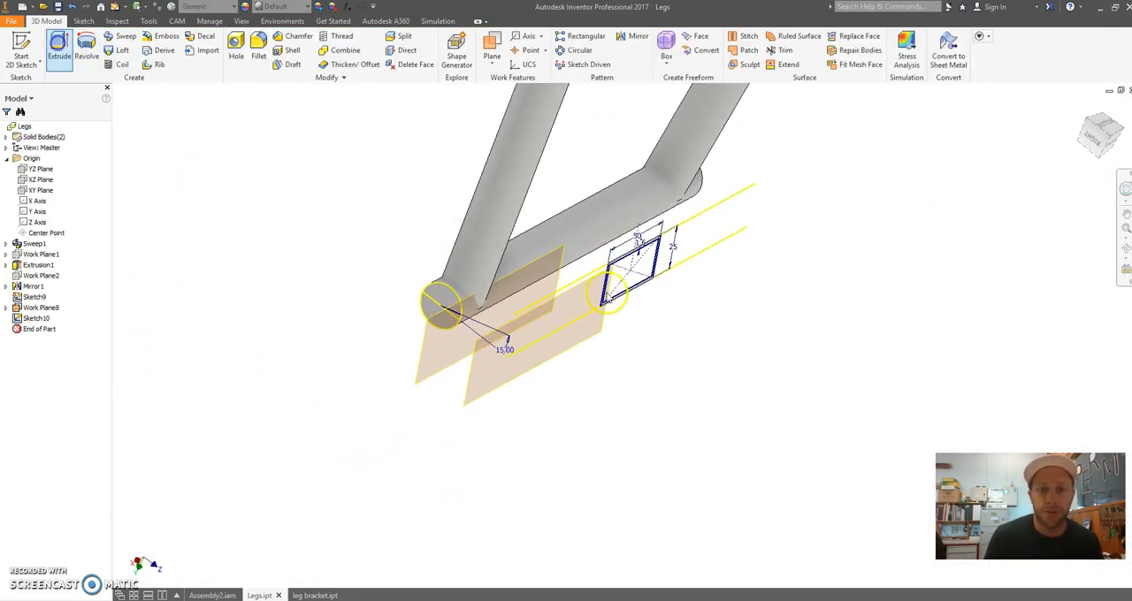
Start an extrusion of the ring between the two rectangles and set it to create a new solid
click(58, 48)
scroll(636, 240, up, 5)
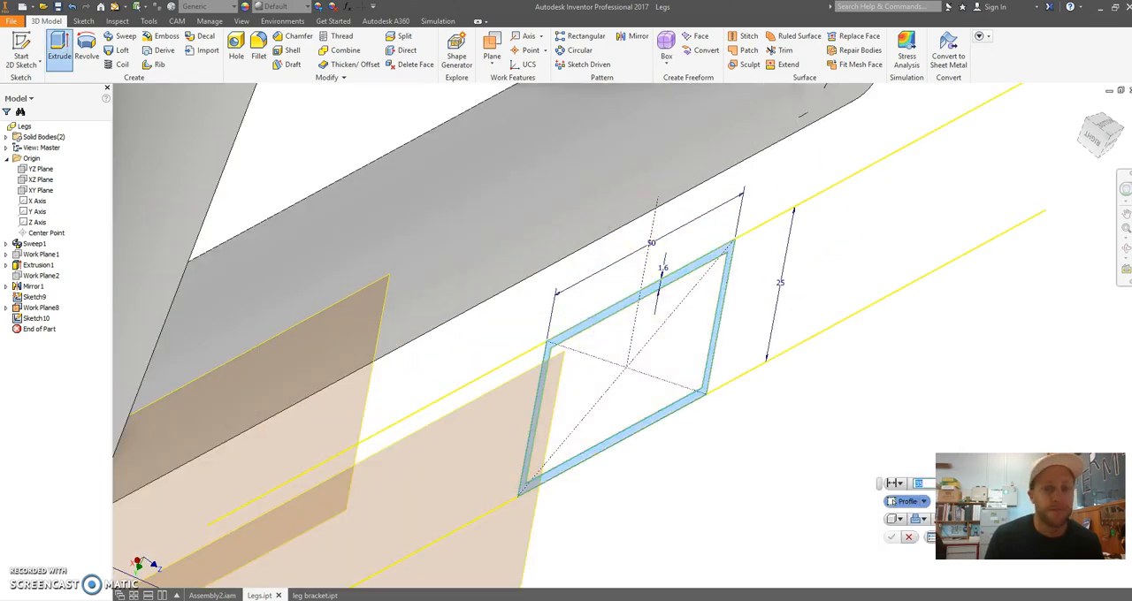
scroll(724, 442, down, 3)
mouse_move(725, 417)
shift+middle_down()
mouse_move(682, 412)
mouse_move(671, 320)
shift+middle_up()
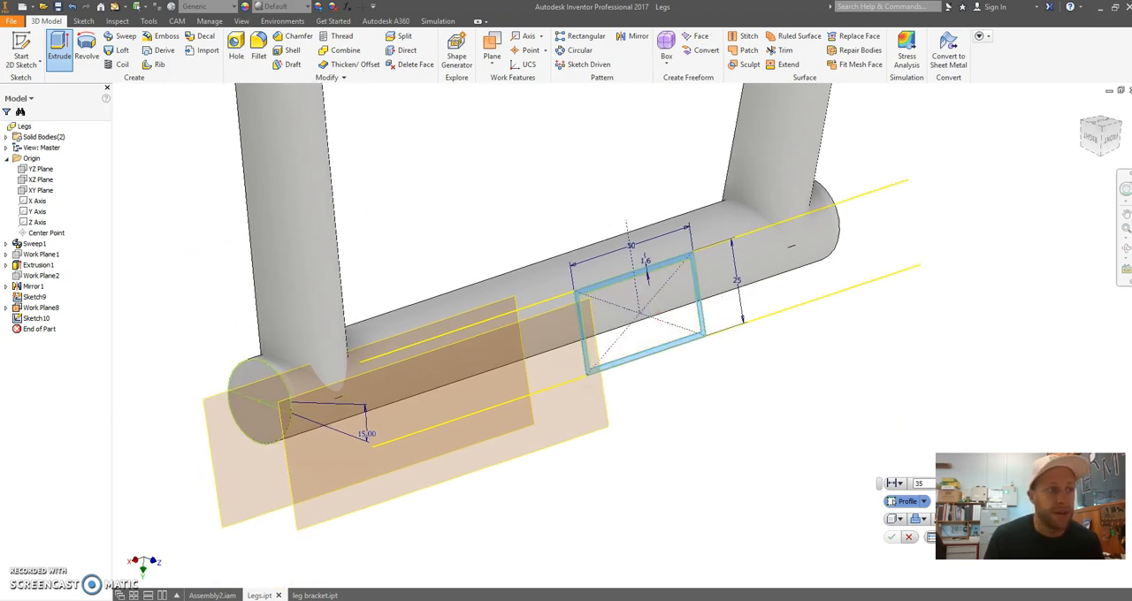
drag(0, 217, 192, 178)
click(204, 279)
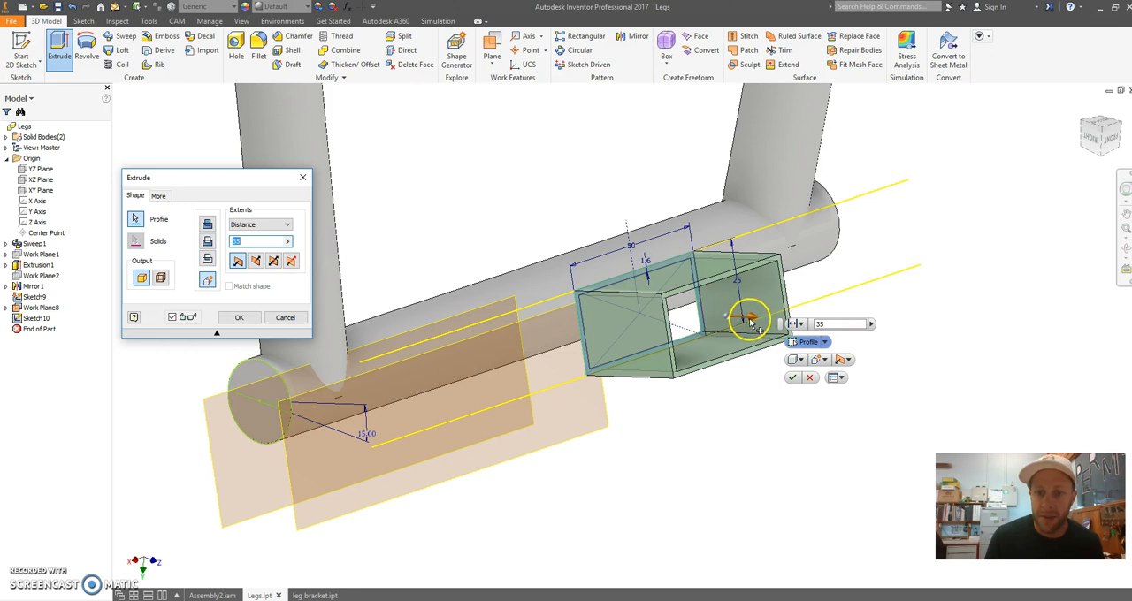
Extrude the hollow rectangular profile 40 mm toward the cross tube
drag(752, 325, 569, 328)
mouse_move(544, 329)
shift+middle_down()
mouse_move(610, 329)
mouse_move(558, 329)
shift+middle_up()
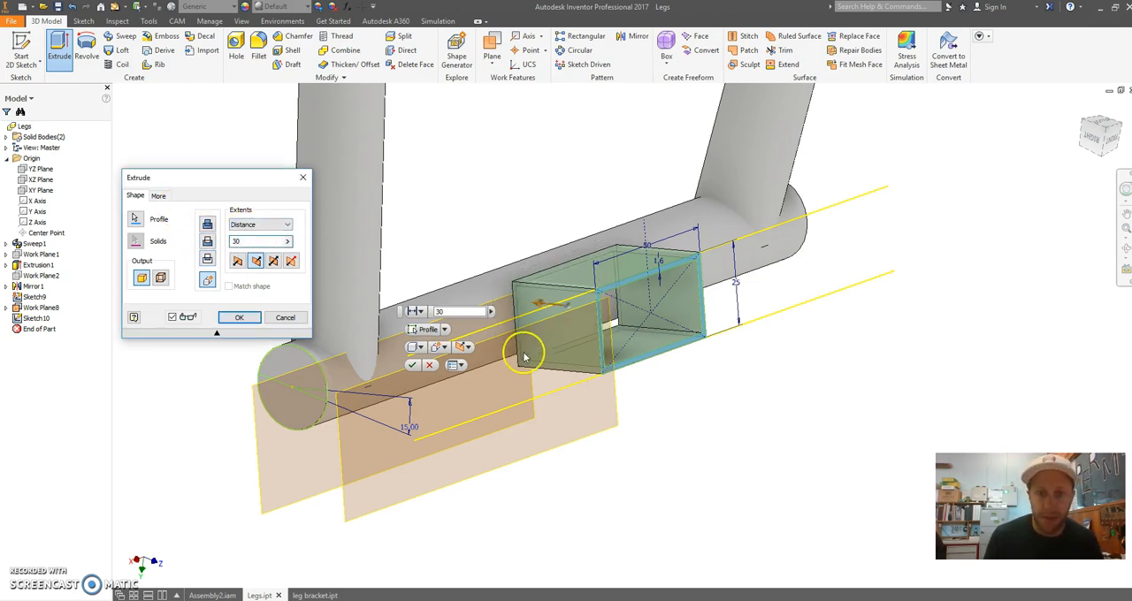
shift+middle_drag(680, 417, 703, 416)
click(254, 240)
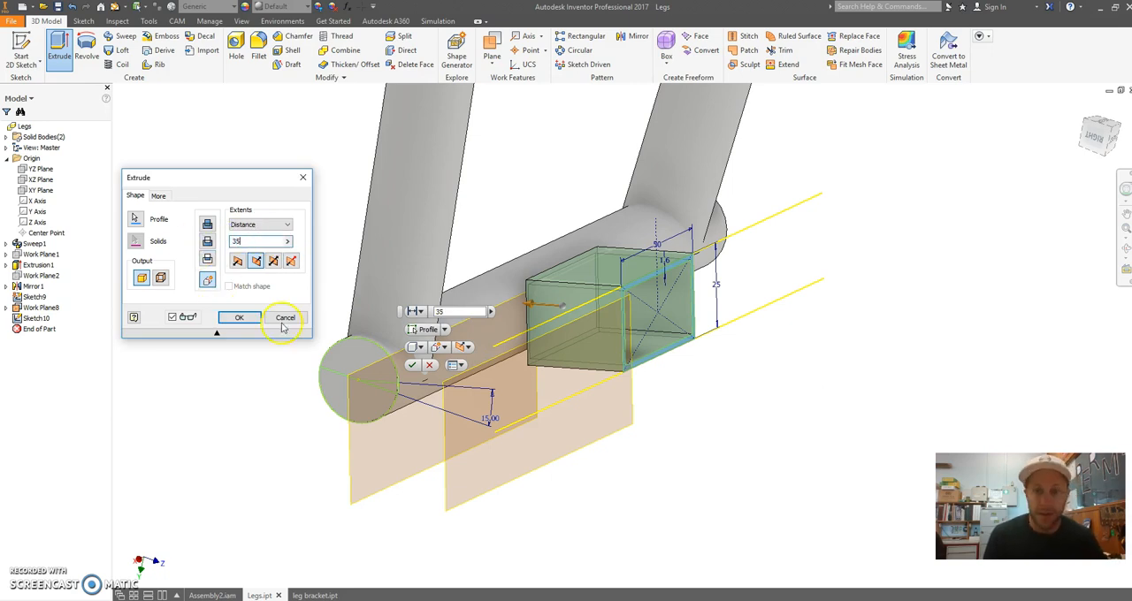
mouse_move(595, 348)
shift+middle_down()
mouse_move(637, 386)
mouse_move(667, 373)
mouse_move(598, 321)
mouse_move(643, 320)
mouse_move(604, 343)
shift+middle_up()
double_click(244, 242)
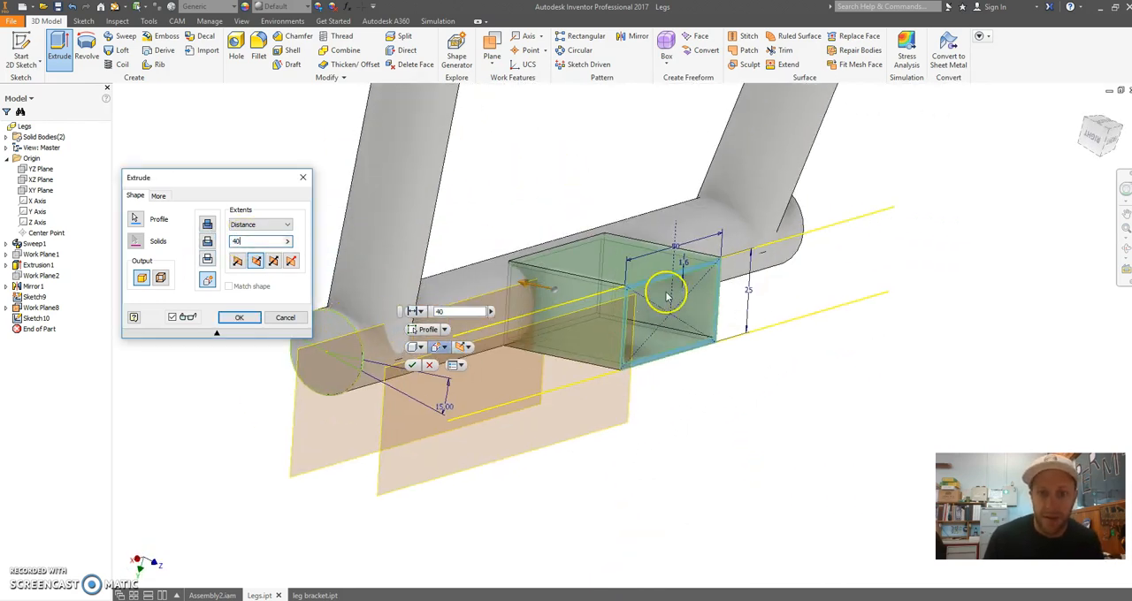
scroll(668, 296, up, 3)
shift+middle_drag(668, 296, 639, 298)
click(238, 317)
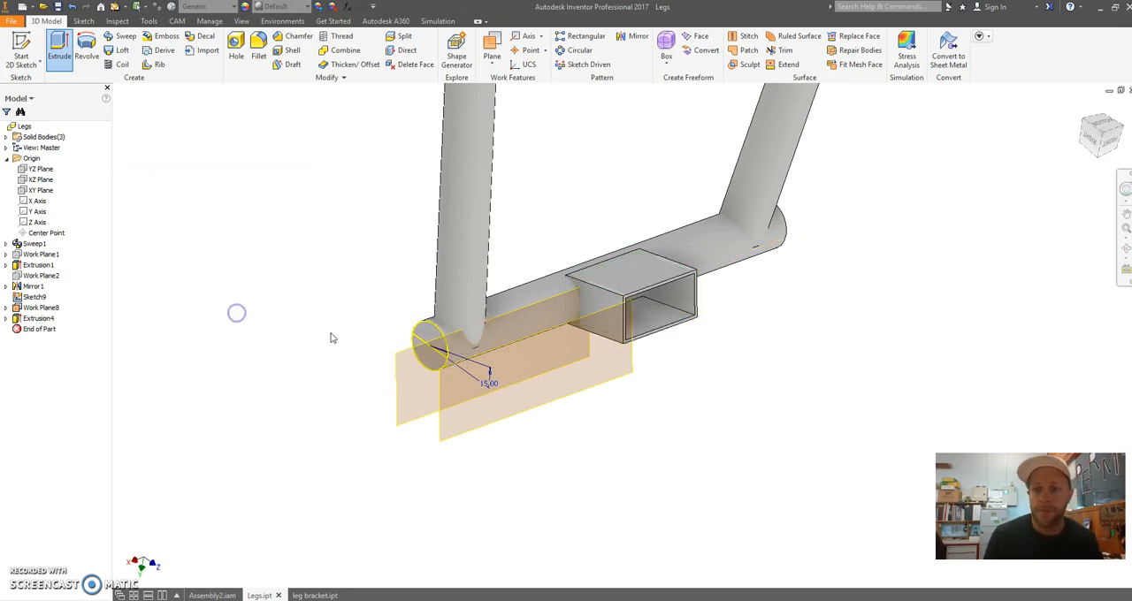
Open a sketch on the rectangular tube's upper wide face and finish it without drawing anything
scroll(734, 300, down, 3)
shift+middle_drag(469, 274, 538, 260)
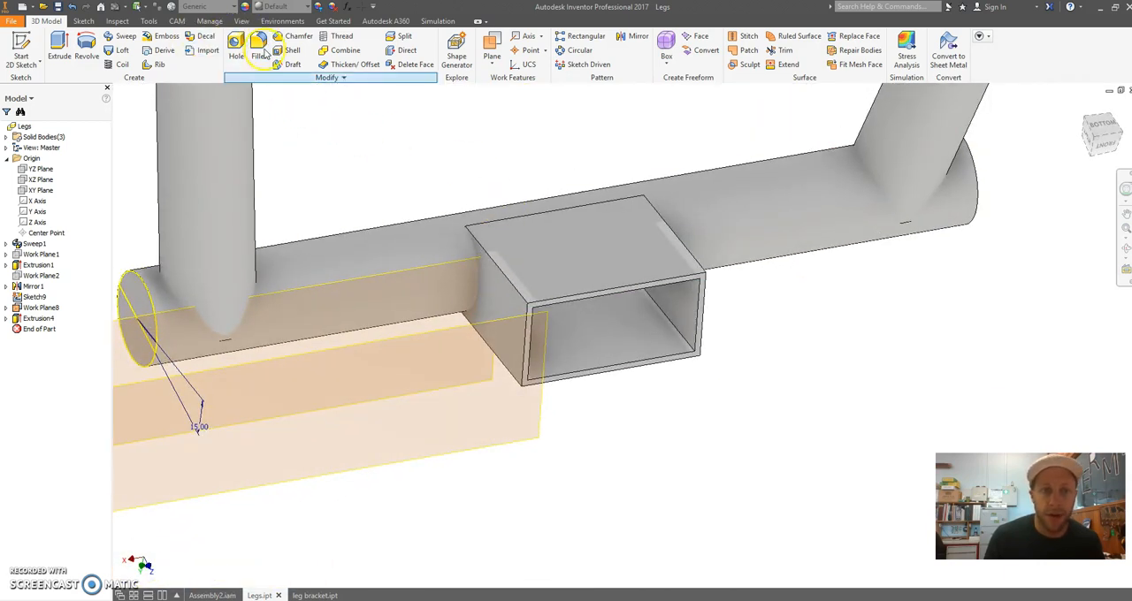
shift+middle_drag(686, 296, 574, 348)
scroll(664, 234, down, 3)
scroll(687, 303, up, 3)
middle_drag(672, 298, 586, 245)
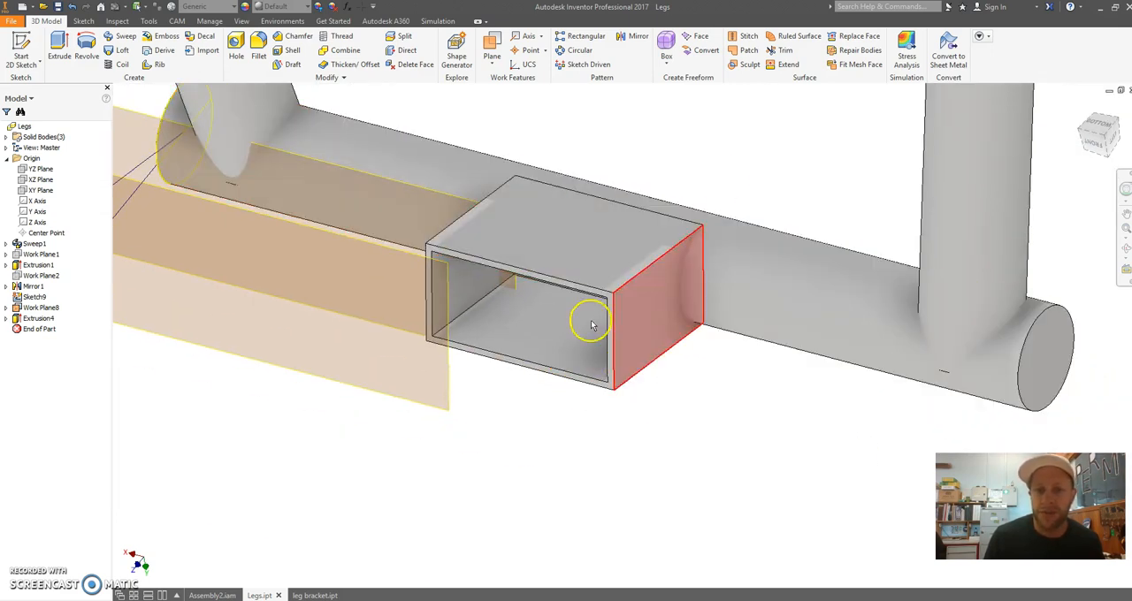
click(21, 53)
click(646, 261)
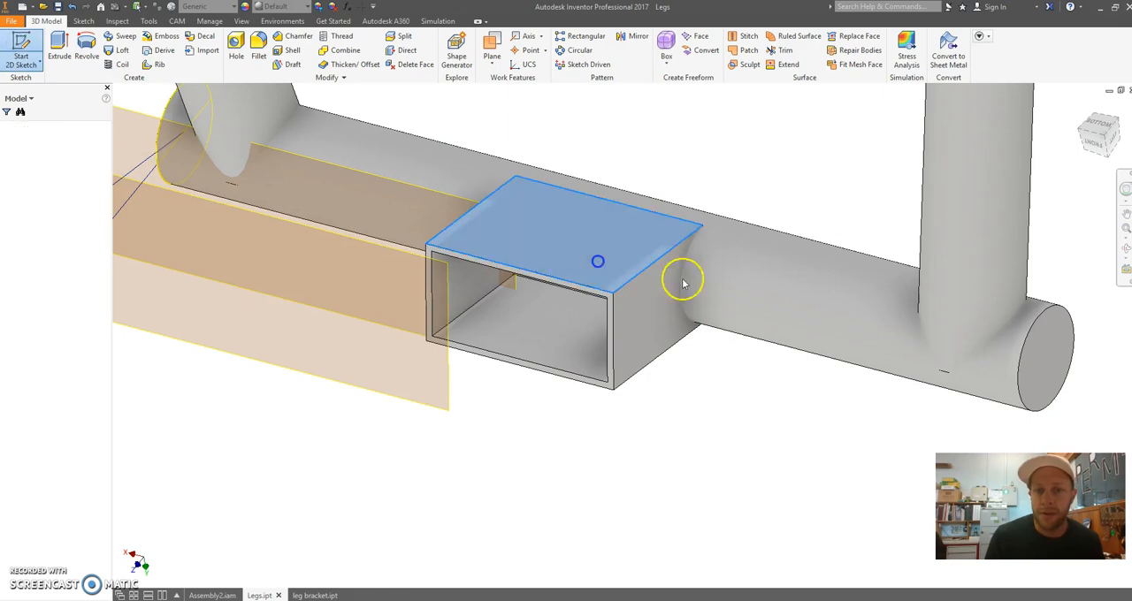
click(679, 55)
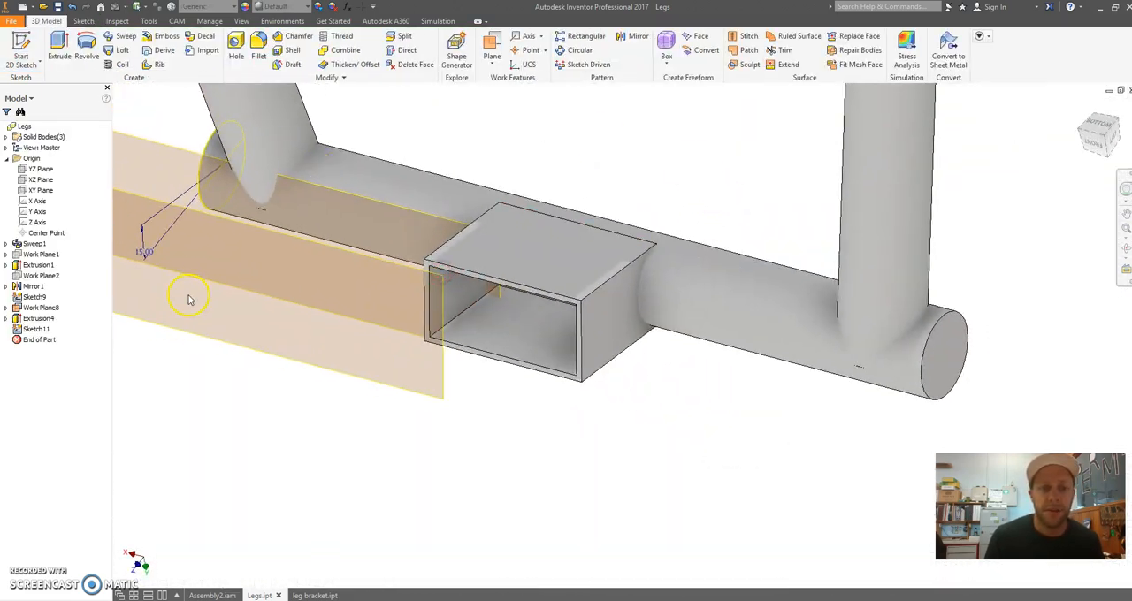
On the rectangular tube's upper wide face, sketch a line inward from the open-end edge's midpoint and a circle about 16 mm across at its end
click(26, 60)
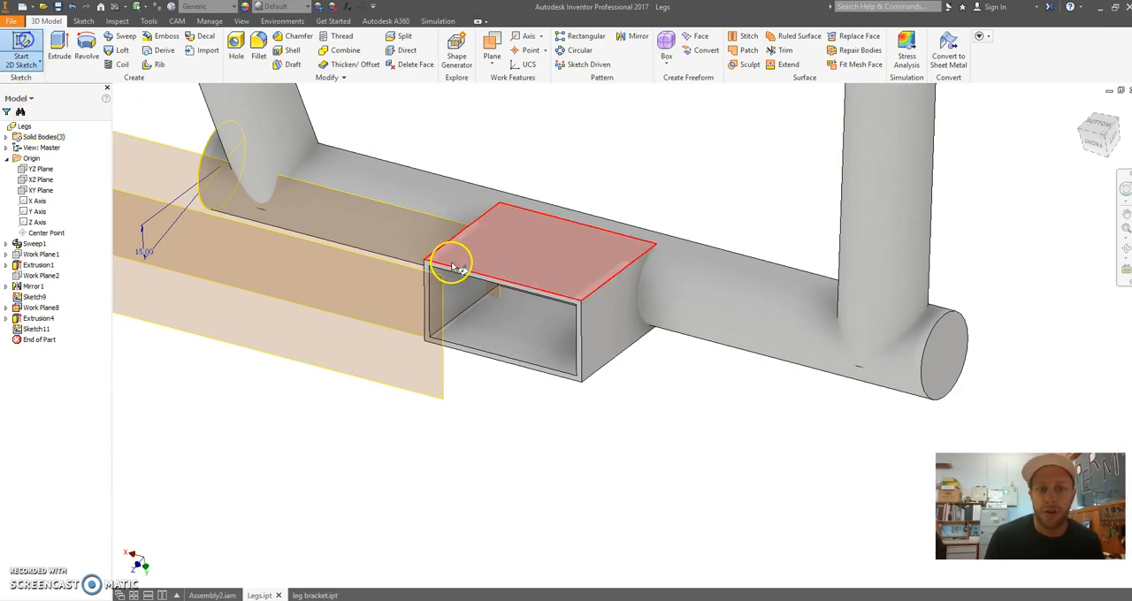
click(541, 272)
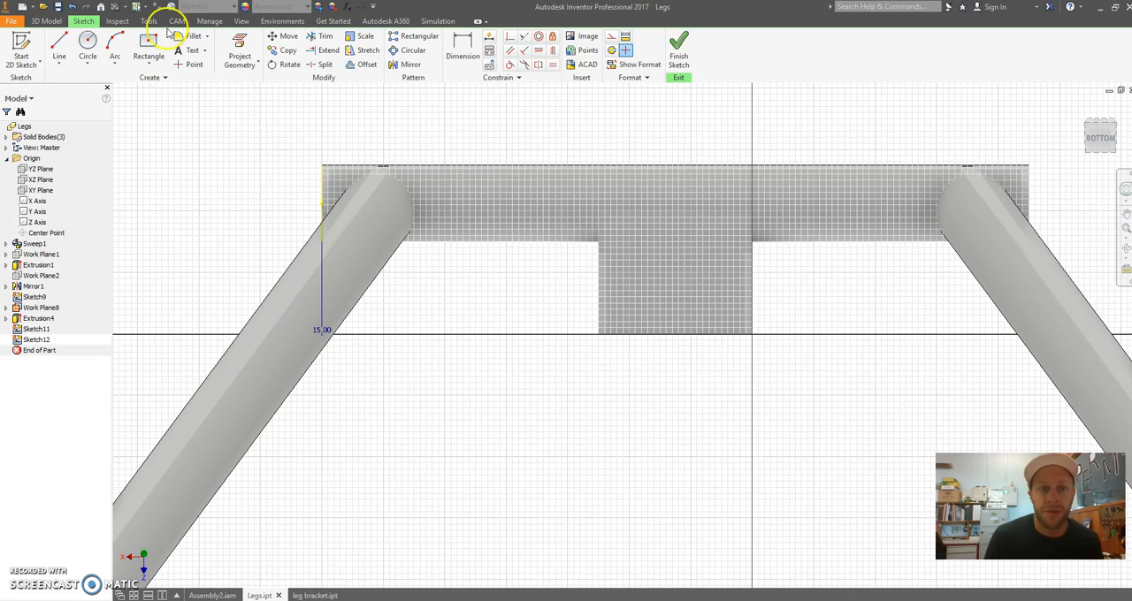
click(85, 44)
scroll(695, 298, up, 3)
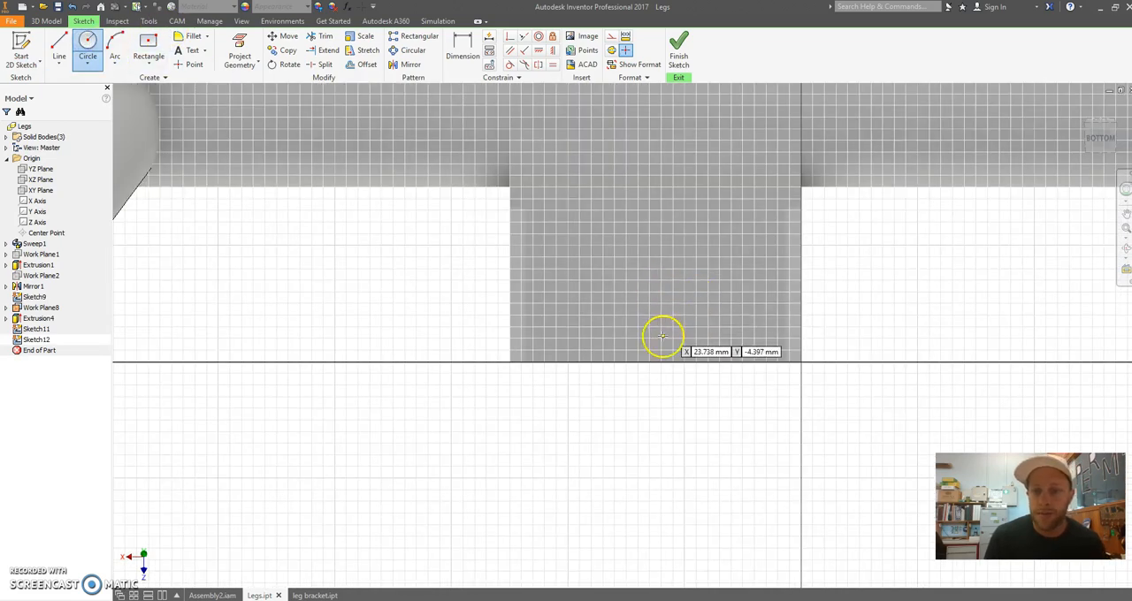
click(59, 46)
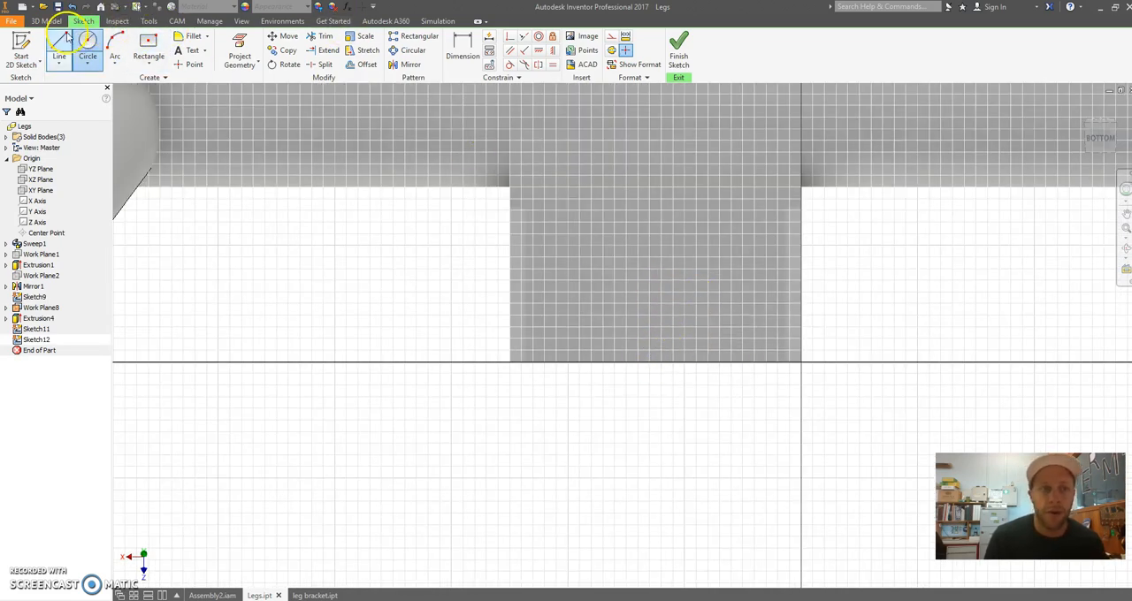
click(655, 362)
click(661, 296)
drag(662, 296, 679, 270)
key(Escape)
click(87, 49)
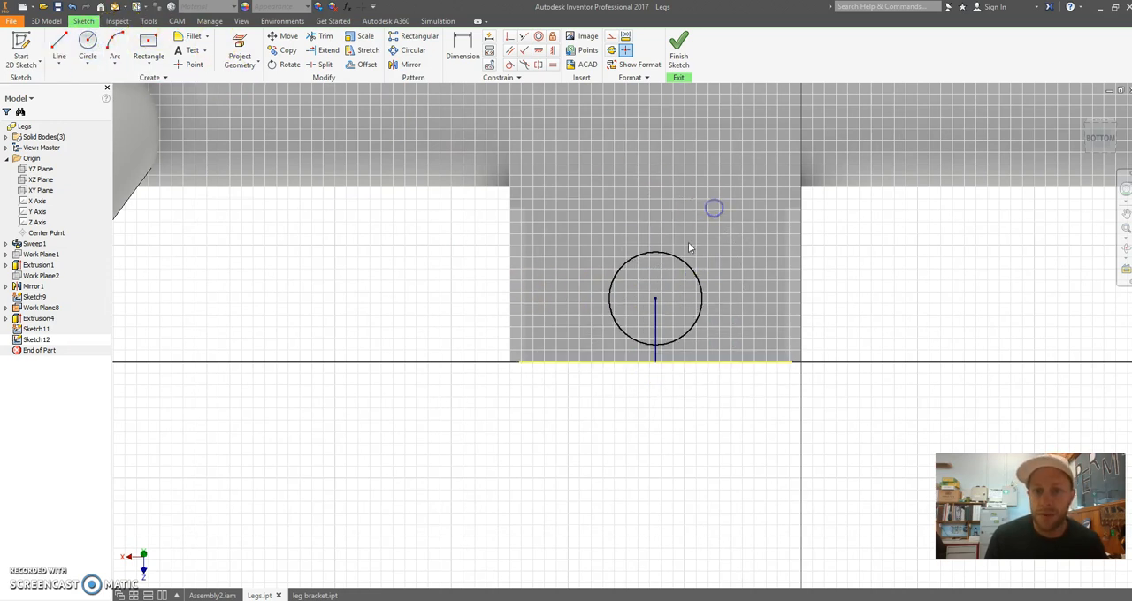
Set the circle's diameter to 12.5 mm
click(461, 46)
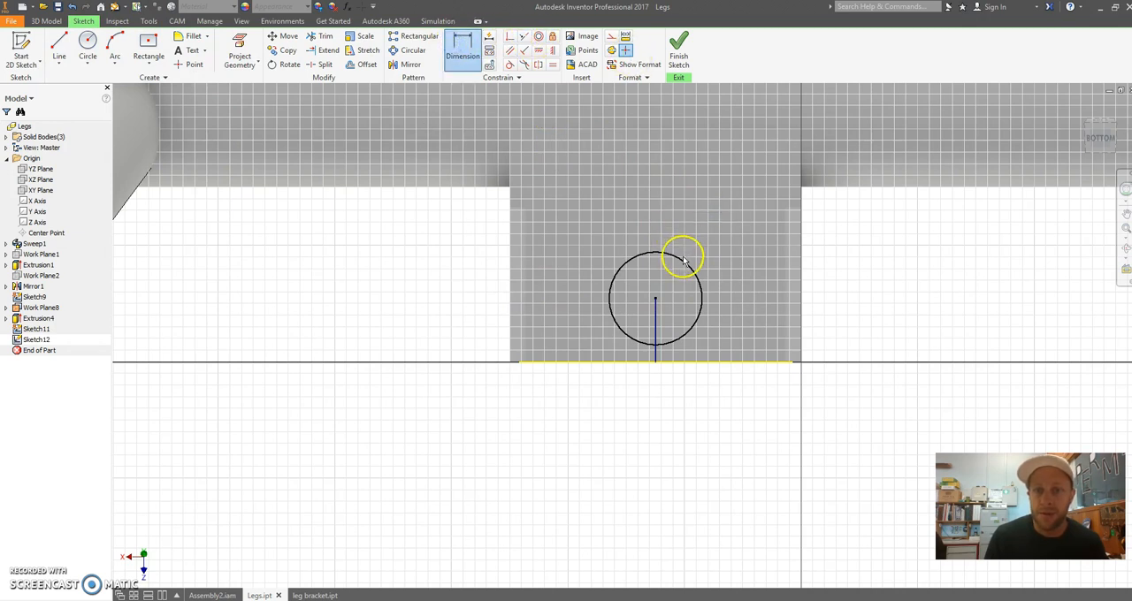
click(683, 262)
click(733, 244)
text(12.)
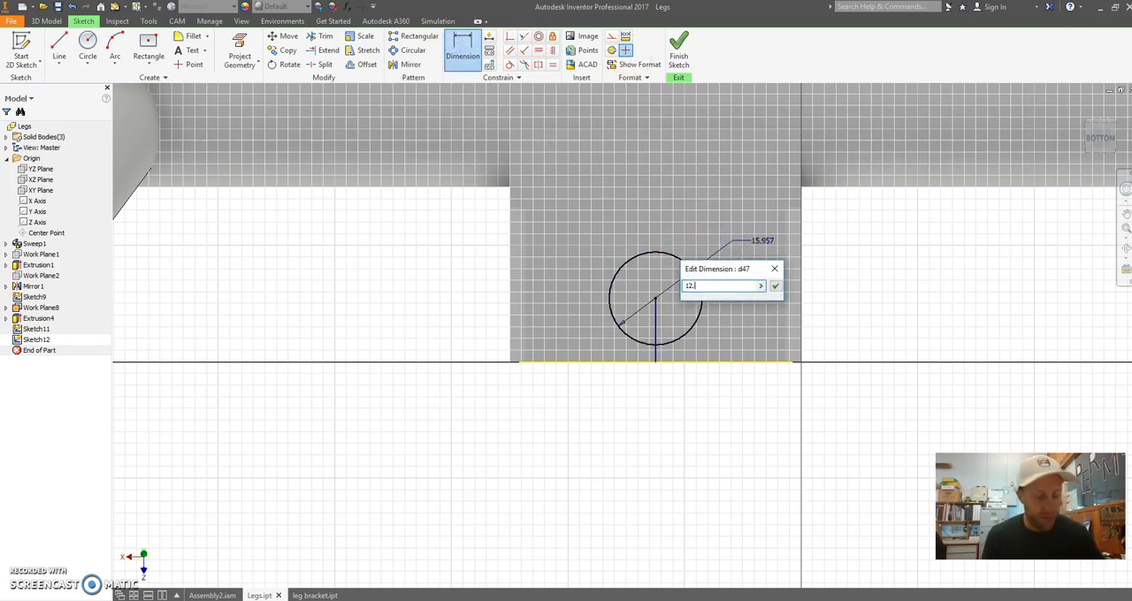
text(7)
key(Return)
key(Escape)
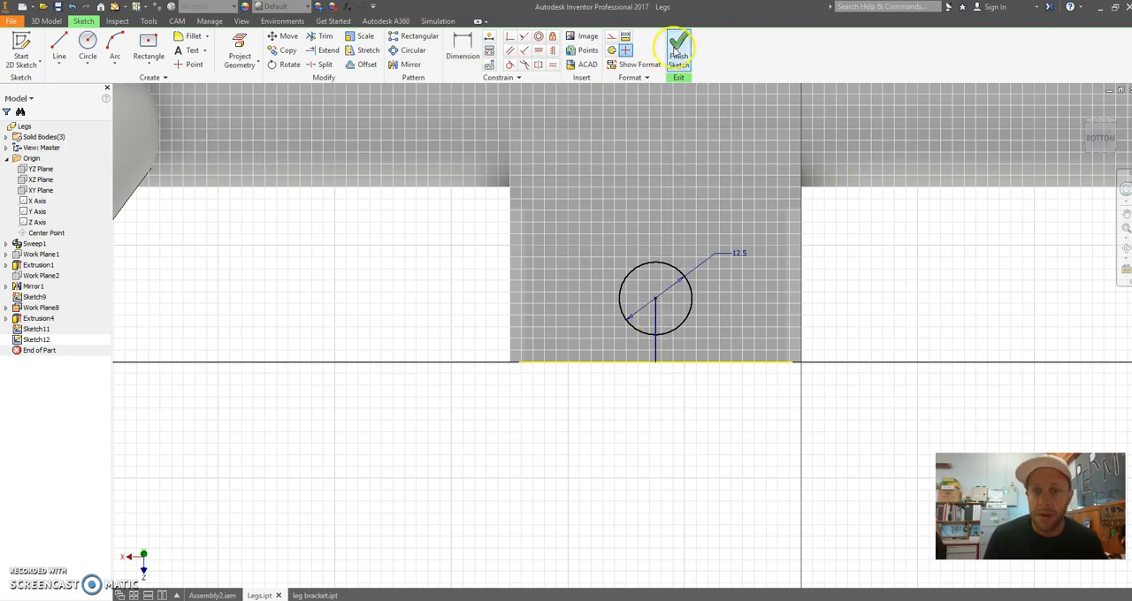
Convert the short line between the tube edge and the circle's centre to a construction line
click(654, 431)
right_click(656, 320)
click(716, 409)
Dimension the circle's centre 12.5 mm from the tube's open-end edge and finish the sketch
click(462, 49)
click(653, 305)
click(505, 323)
click(471, 314)
text(12.5)
key(Return)
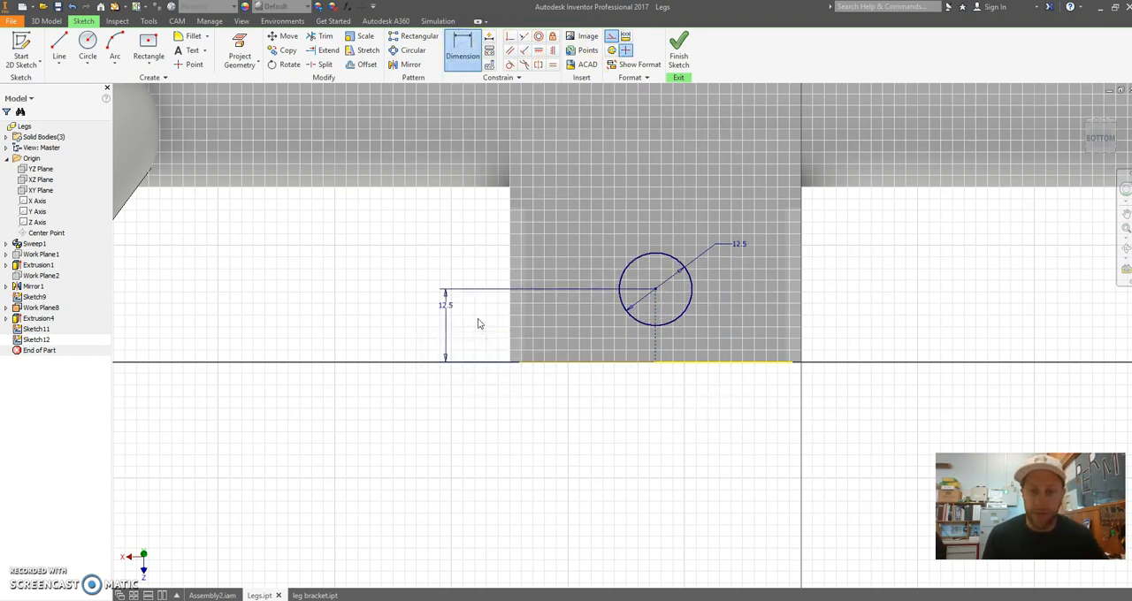
click(681, 53)
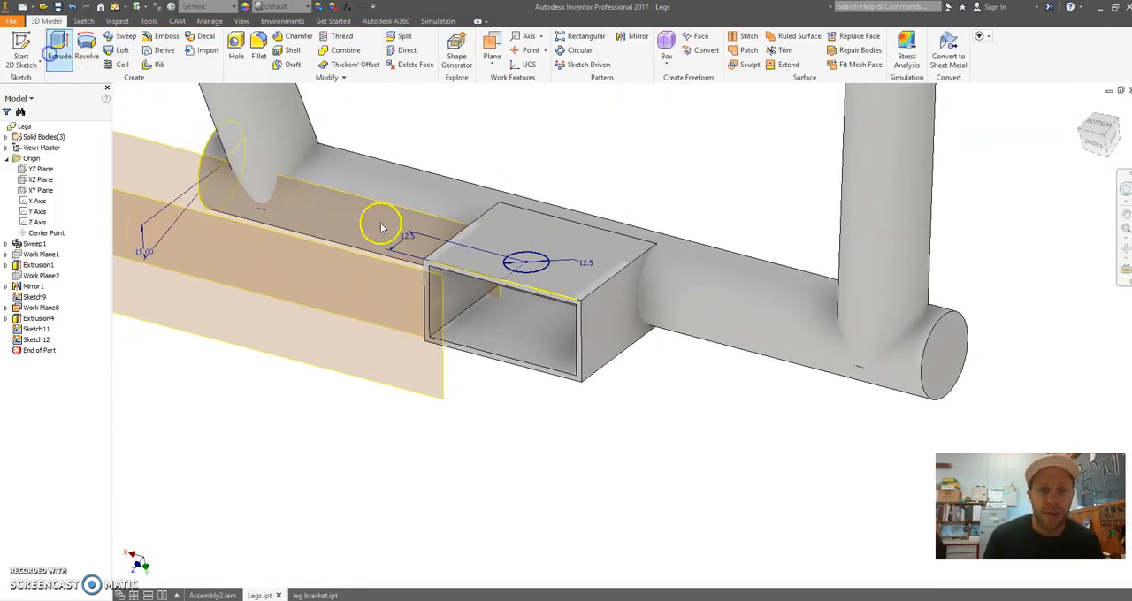
Cut the circle downward through both walls of the rectangular tube with an Extrude cut, extents All
key(e)
click(546, 269)
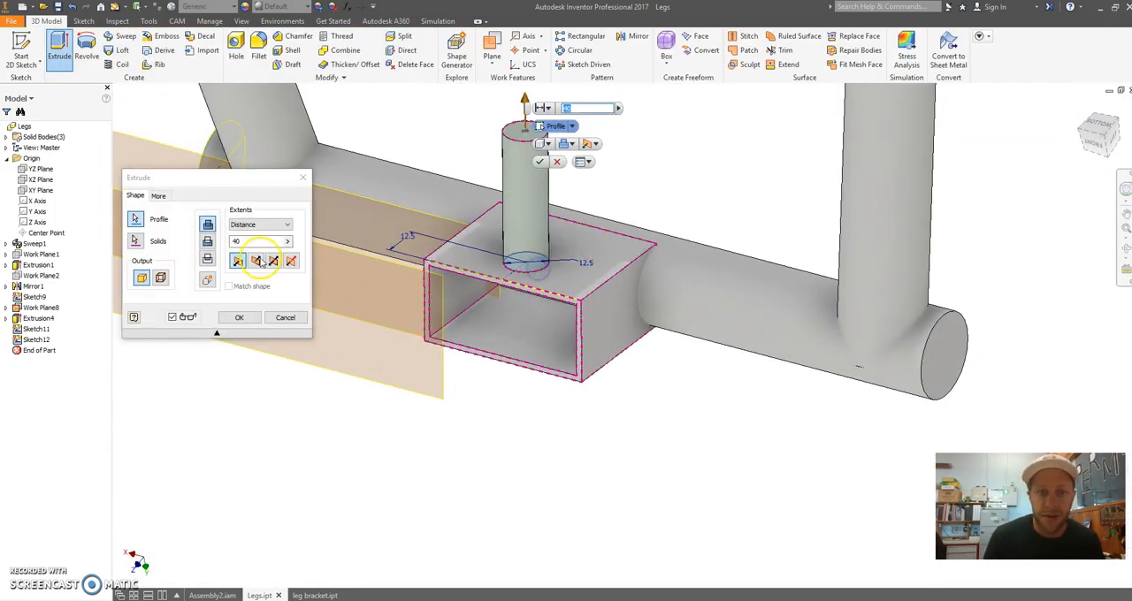
click(208, 242)
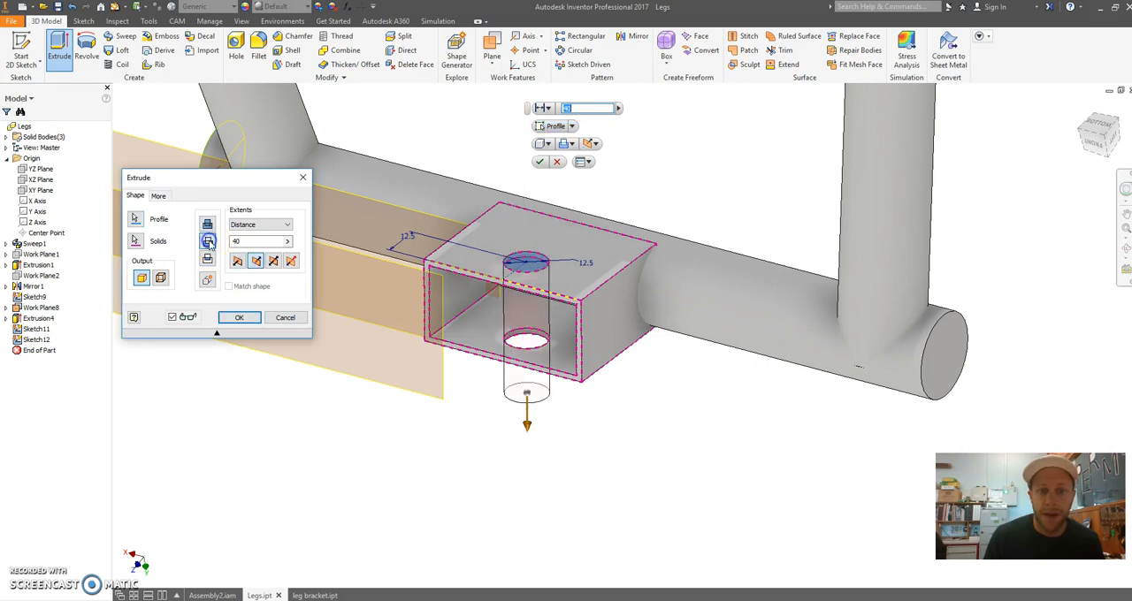
click(268, 226)
click(256, 265)
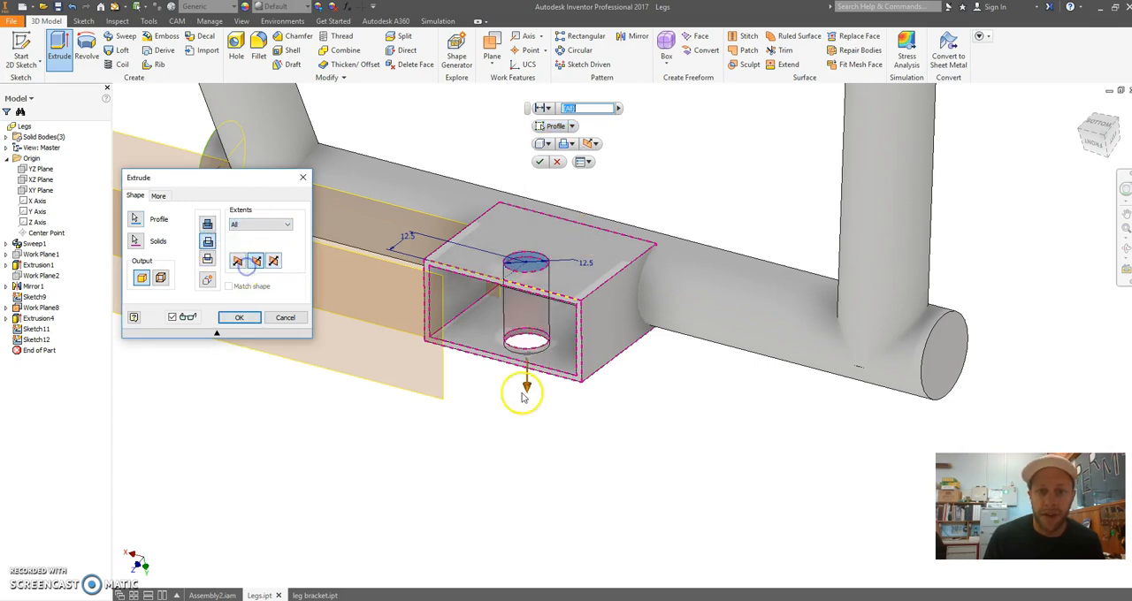
click(240, 317)
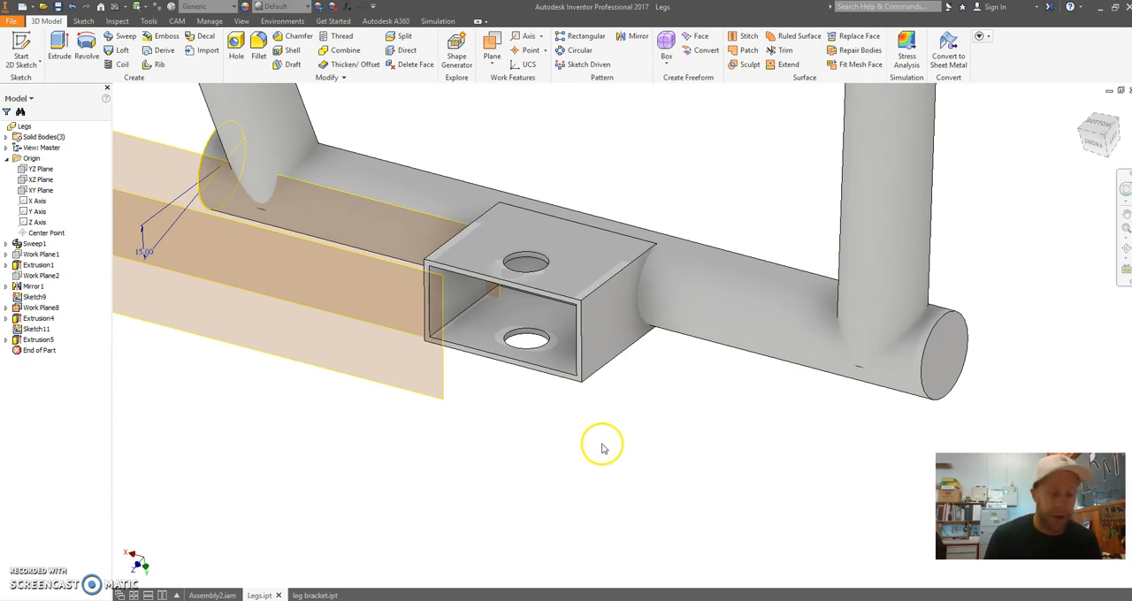
Check the hole through the rectangular tube and save the Legs part
scroll(505, 232, down, 3)
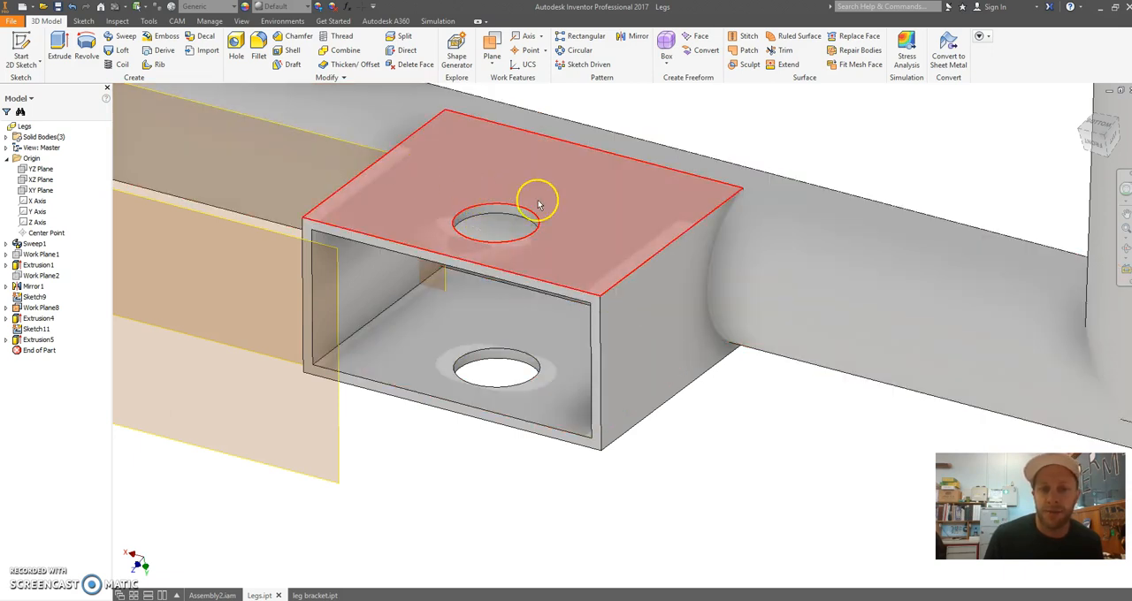
scroll(623, 389, down, 3)
mouse_move(686, 237)
shift+middle_down()
mouse_move(695, 228)
mouse_move(674, 246)
shift+middle_up()
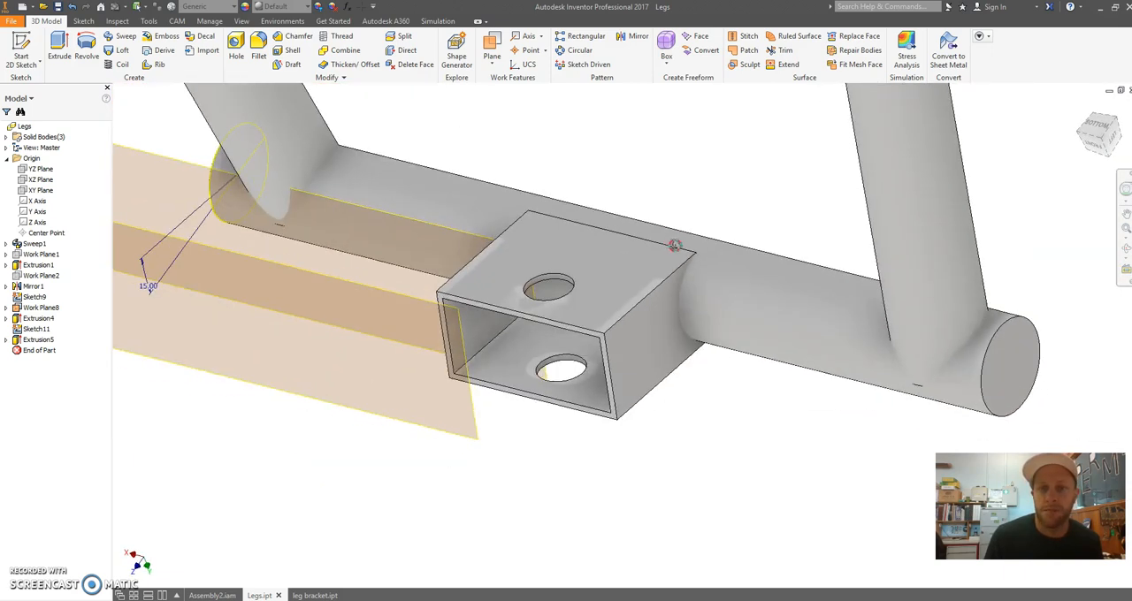
scroll(690, 219, down, 2)
click(57, 8)
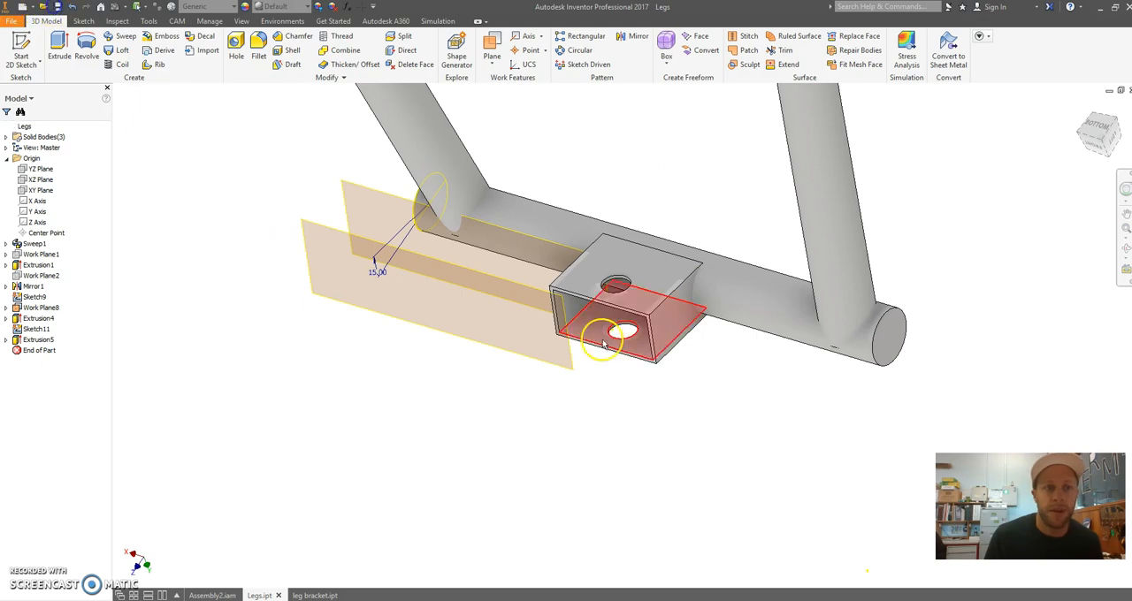
Switch to Assembly2 and examine how the rectangular tubes on both leg sets meet the mounting plates on the platform
click(228, 595)
scroll(538, 392, up, 4)
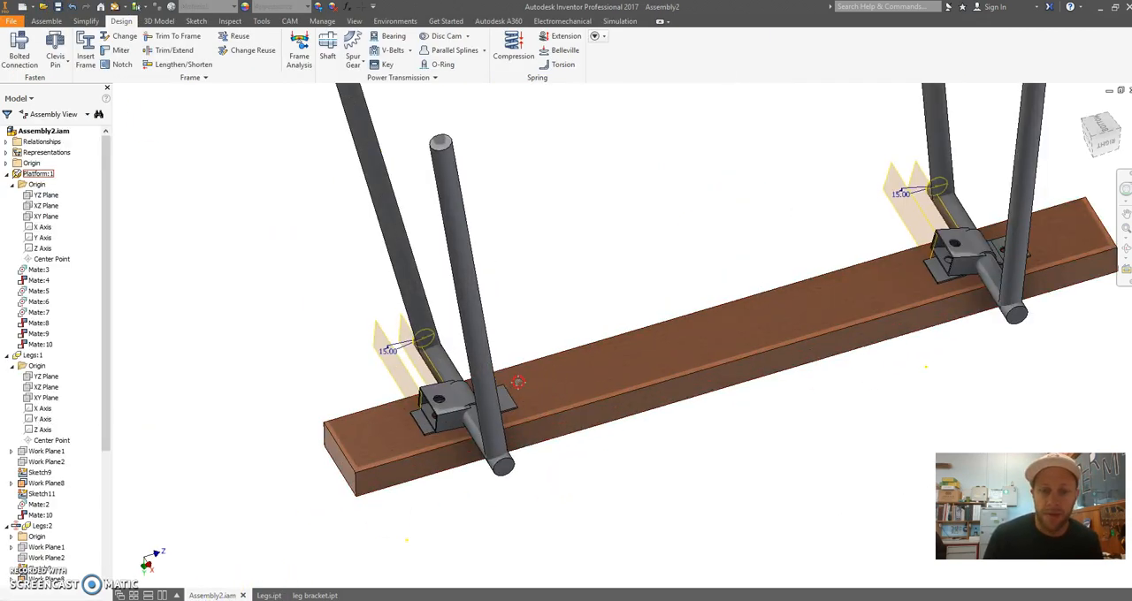
scroll(519, 382, up, 5)
drag(620, 224, 519, 399)
scroll(686, 359, up, 6)
scroll(981, 268, down, 3)
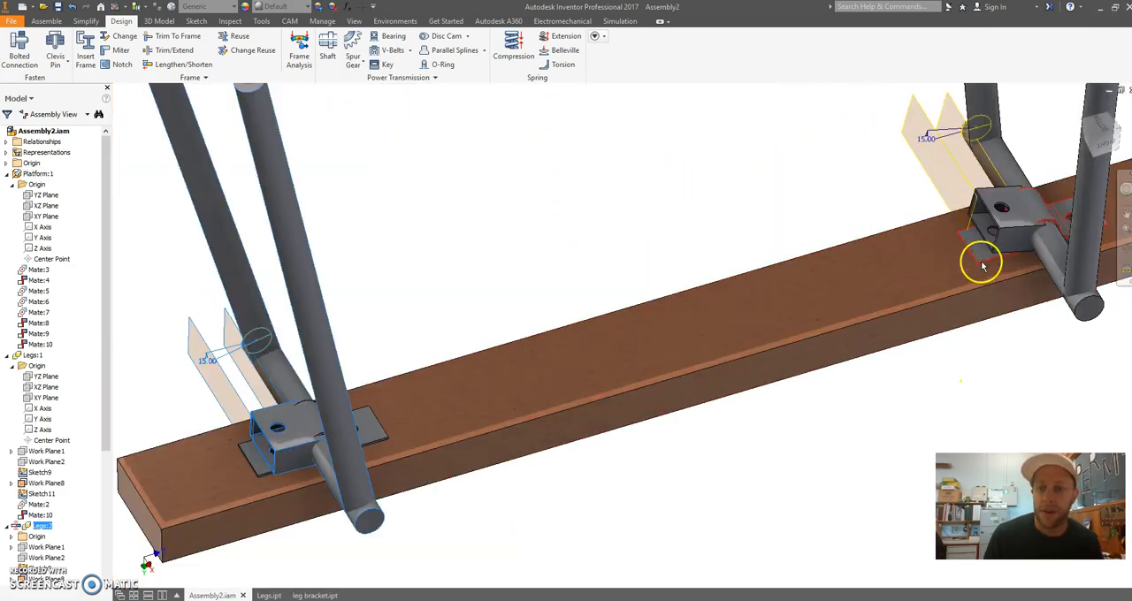
middle_drag(982, 266, 575, 296)
scroll(576, 295, down, 3)
drag(566, 330, 518, 377)
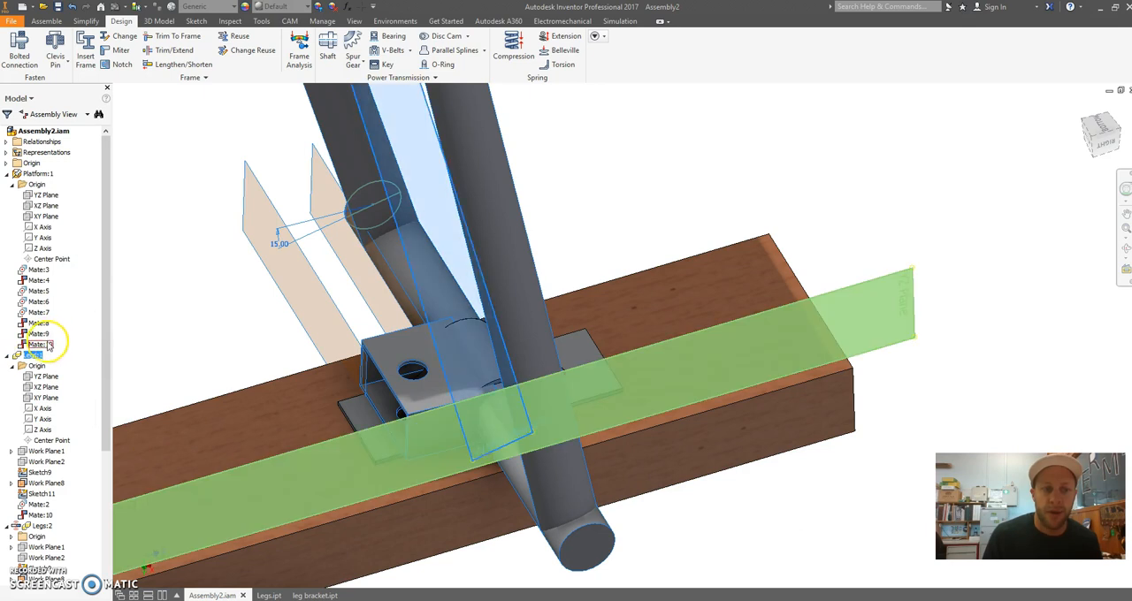
Examine the joint between the rectangular tube, round leg tube and leg bracket on both leg sets from several sides
click(589, 195)
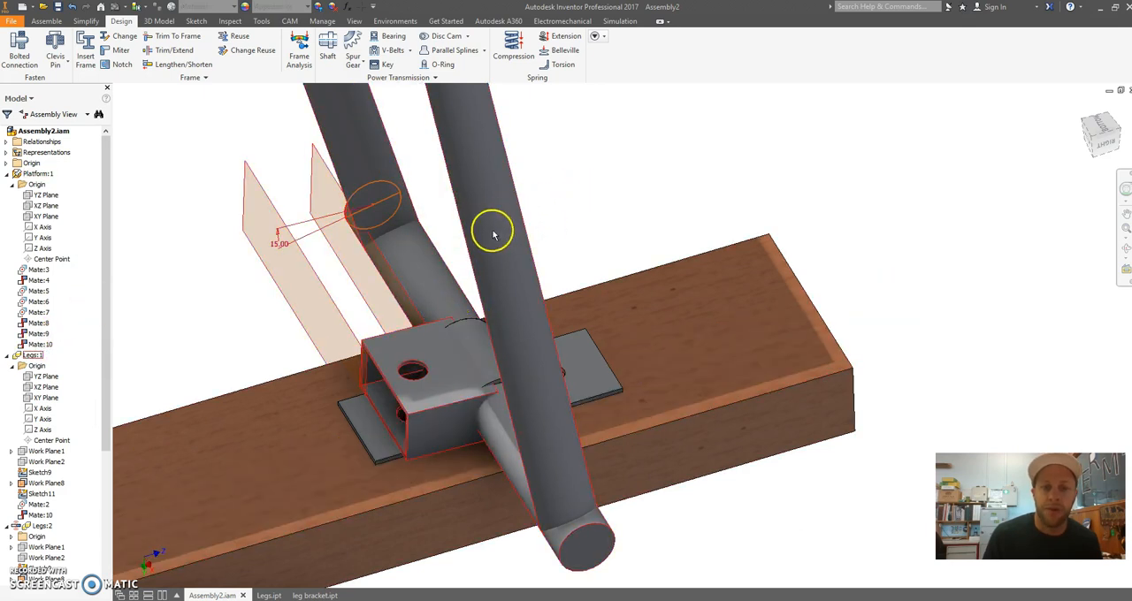
drag(523, 322, 579, 230)
scroll(503, 286, up, 8)
shift+middle_drag(423, 272, 554, 352)
scroll(338, 228, down, 4)
shift+middle_drag(493, 272, 523, 222)
scroll(557, 304, up, 3)
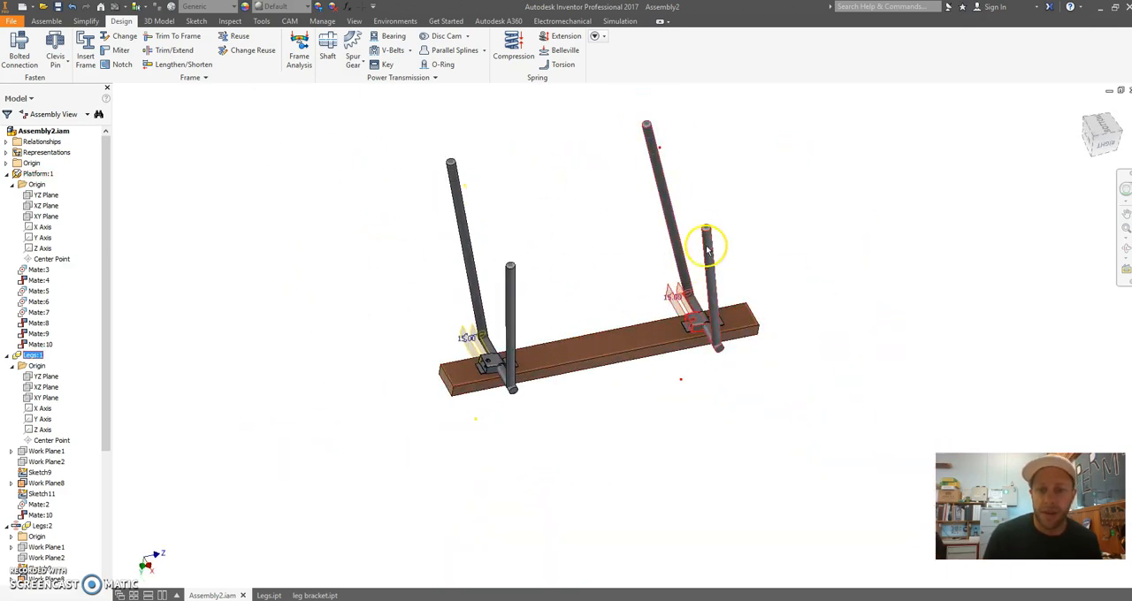
scroll(518, 336, down, 3)
scroll(462, 410, down, 4)
middle_drag(460, 410, 440, 270)
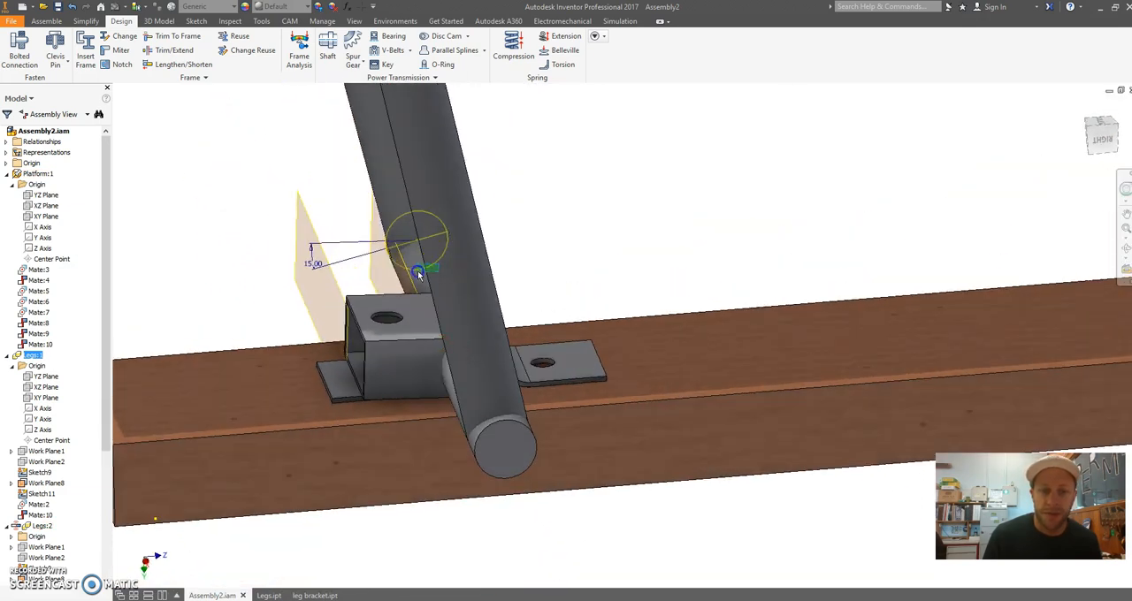
drag(452, 192, 482, 355)
scroll(389, 402, up, 5)
shift+middle_drag(359, 404, 644, 284)
scroll(403, 406, down, 4)
scroll(474, 367, up, 6)
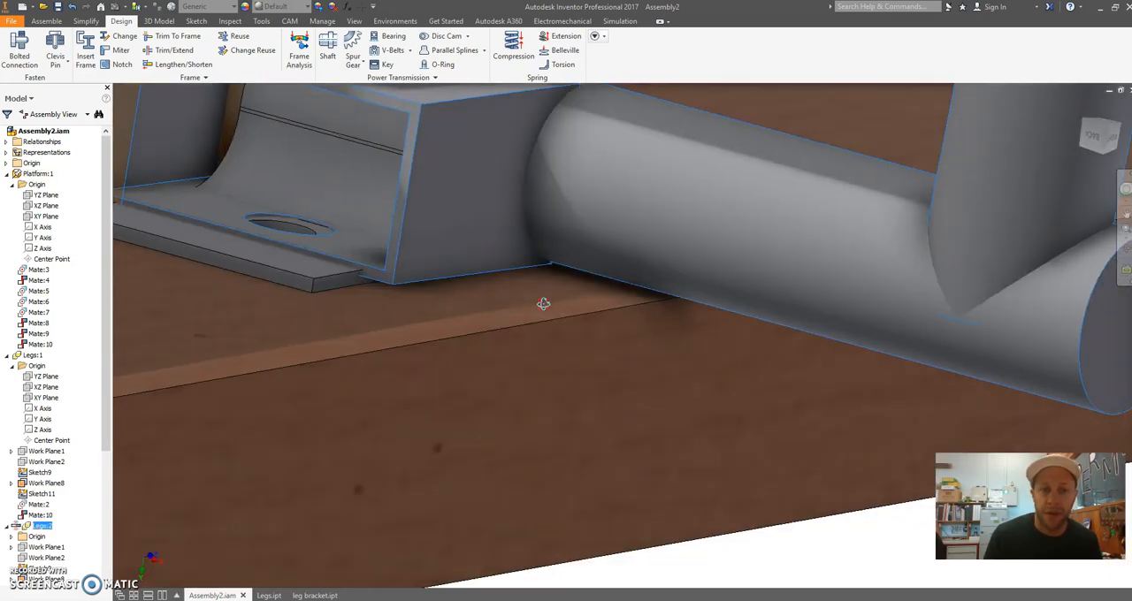
middle_drag(538, 244, 611, 408)
drag(663, 319, 765, 278)
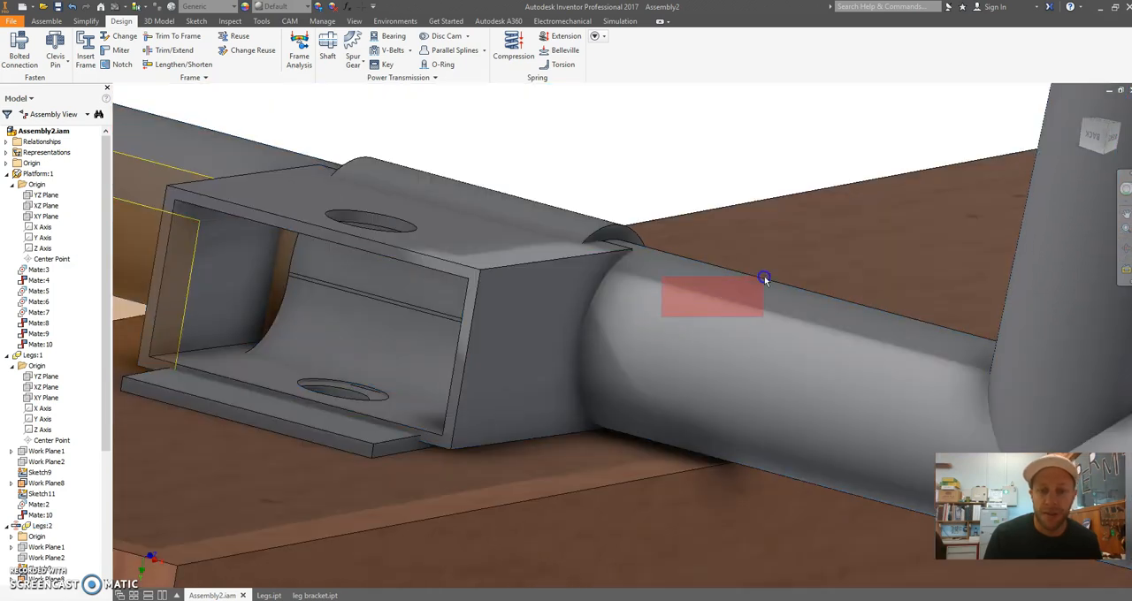
drag(1050, 273, 1056, 294)
shift+middle_drag(743, 334, 667, 249)
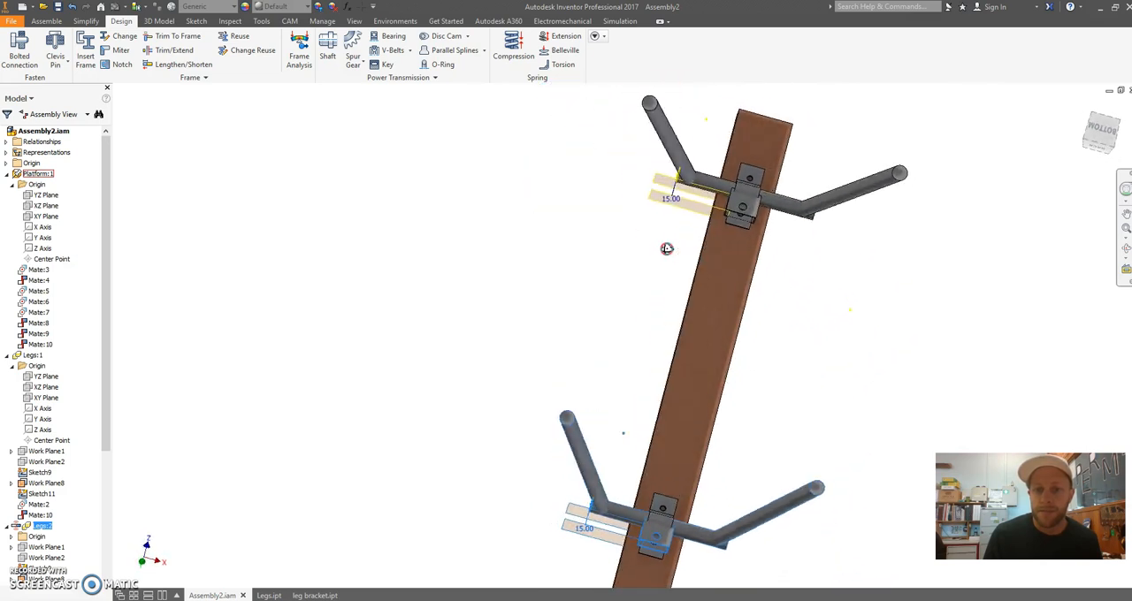
Examine from underneath where the leg bracket's curved section meets the rectangular tube and how their holes sit
scroll(730, 374, down, 10)
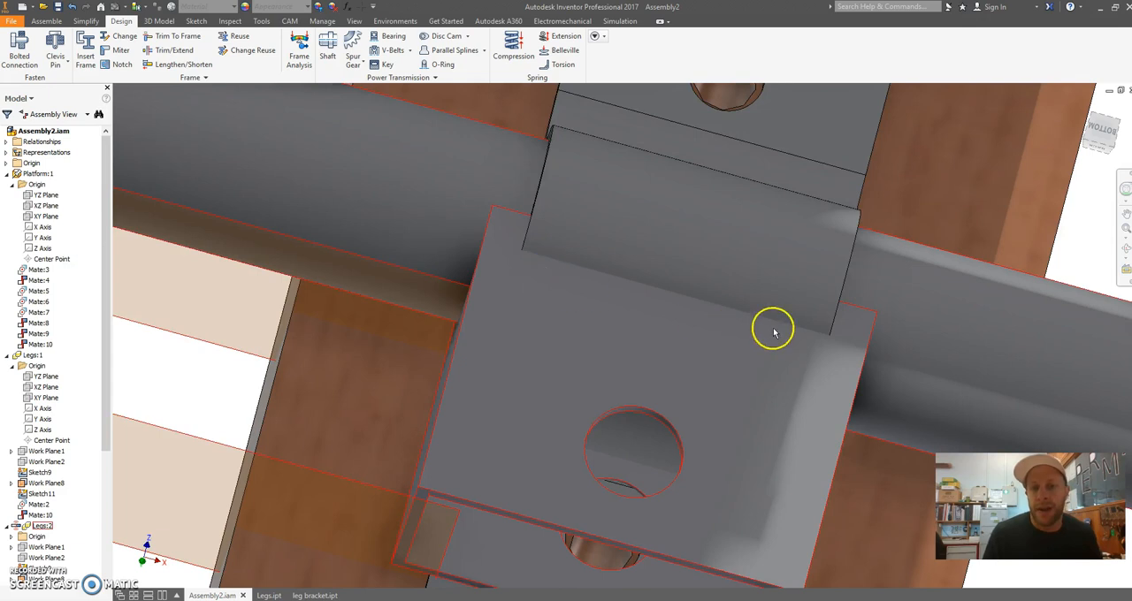
scroll(622, 430, up, 10)
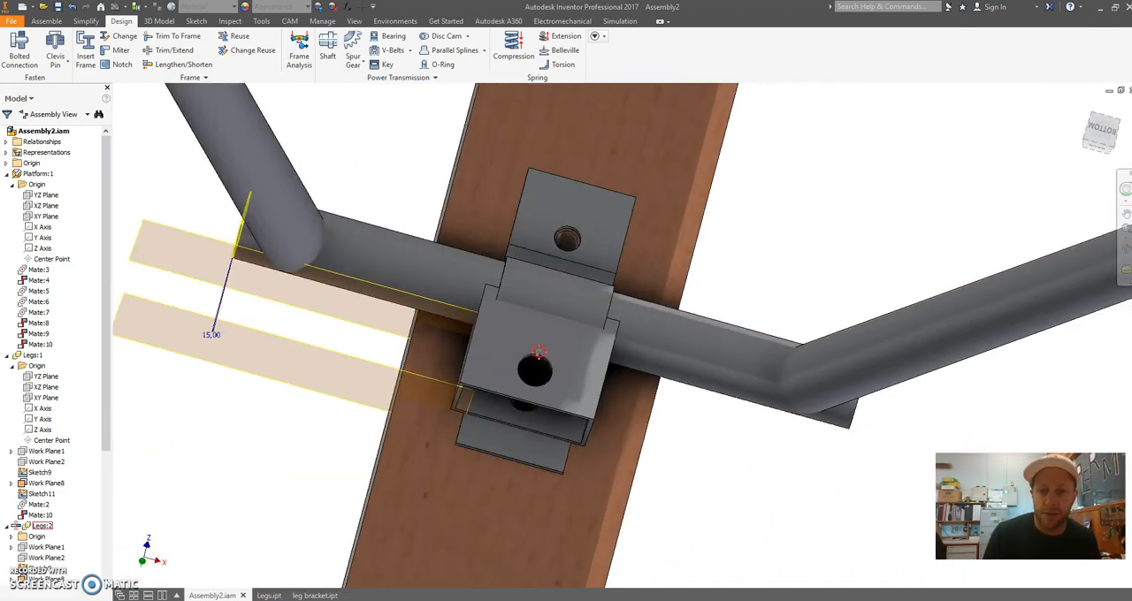
drag(538, 352, 575, 354)
scroll(541, 251, down, 4)
middle_drag(446, 390, 505, 248)
middle_drag(586, 203, 650, 306)
scroll(653, 244, up, 1)
click(732, 259)
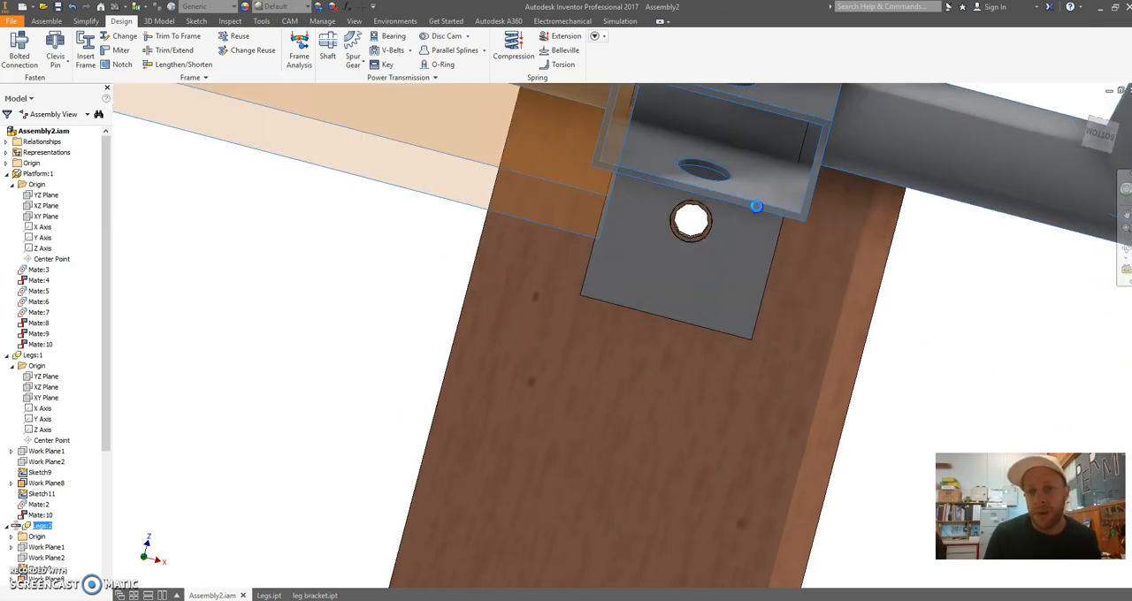
drag(997, 152, 937, 296)
scroll(929, 324, up, 7)
middle_drag(908, 346, 720, 334)
drag(856, 231, 792, 334)
click(842, 266)
scroll(702, 363, down, 5)
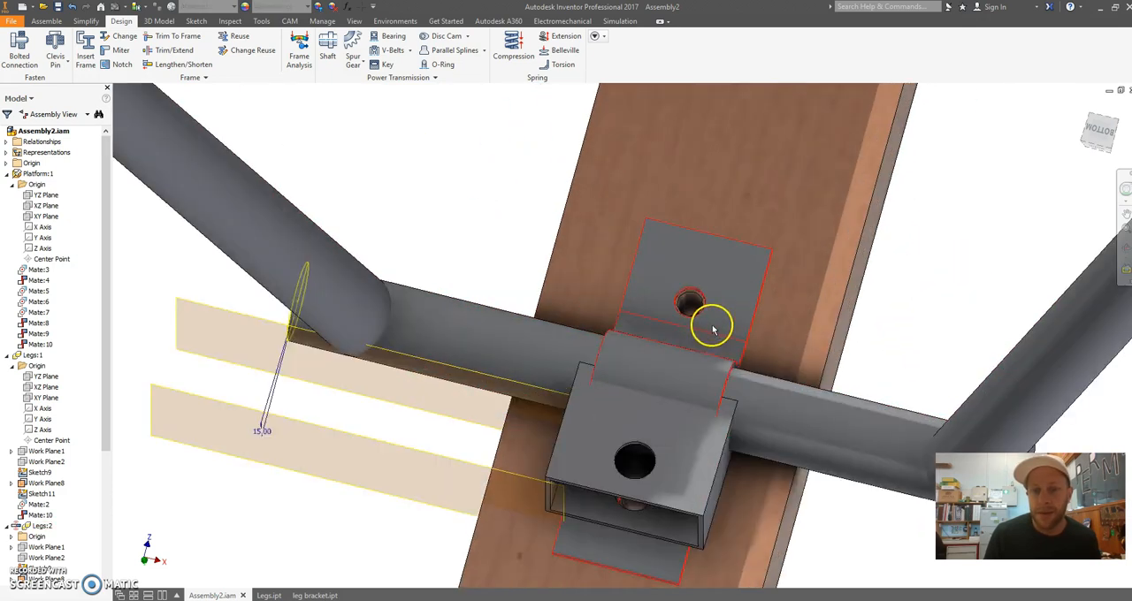
scroll(712, 329, down, 6)
Open the leg bracket part and check the extrusion distance of its base feature, Extrusion1
right_click(692, 254)
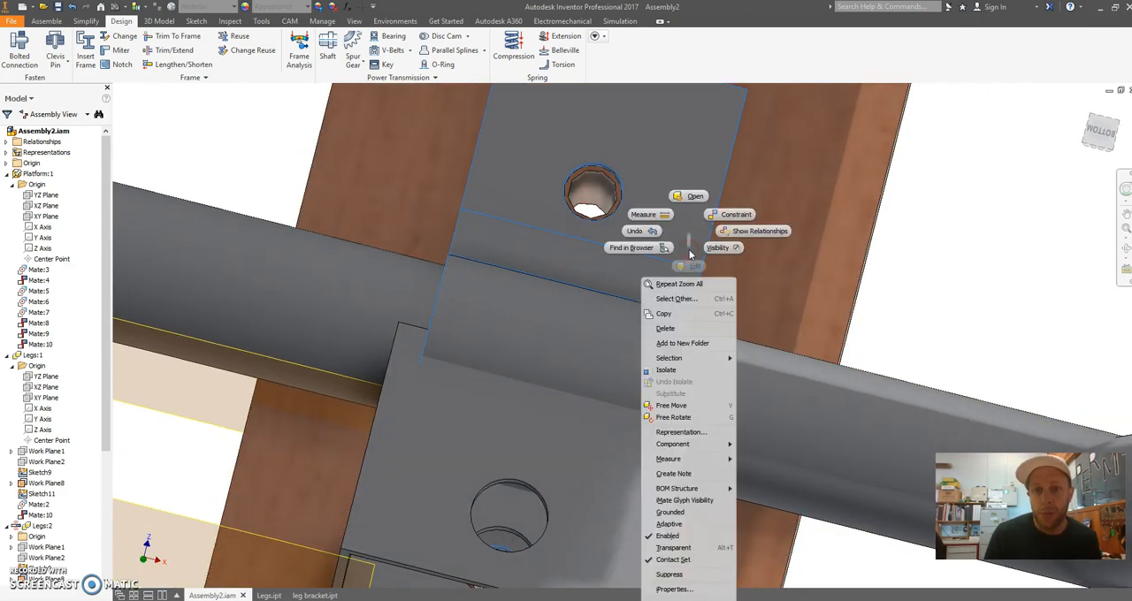
click(694, 197)
shift+middle_drag(508, 189, 301, 242)
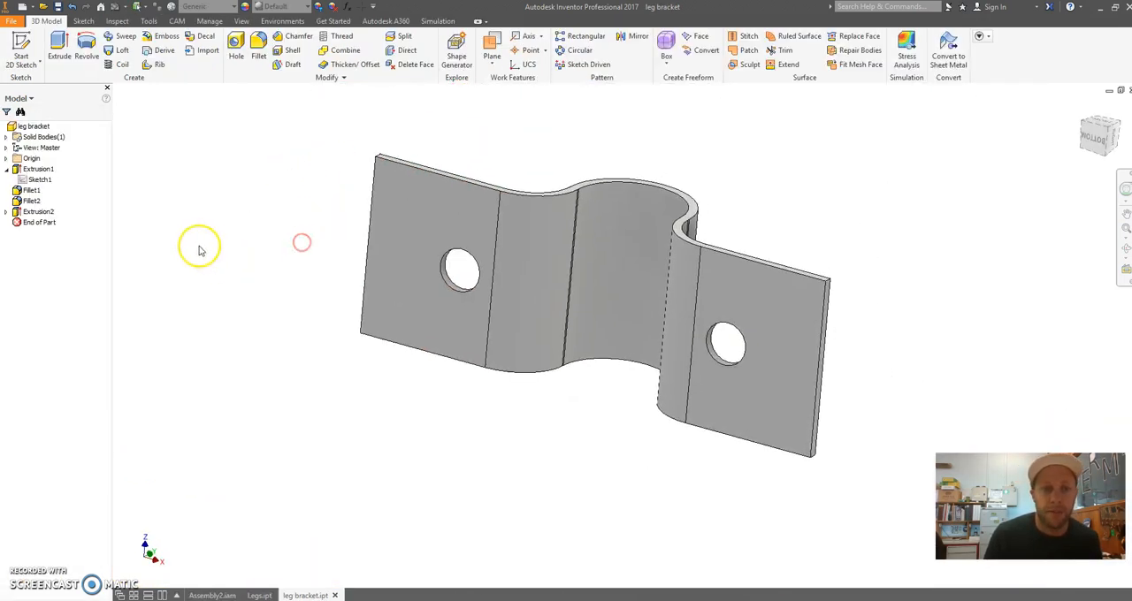
right_click(42, 220)
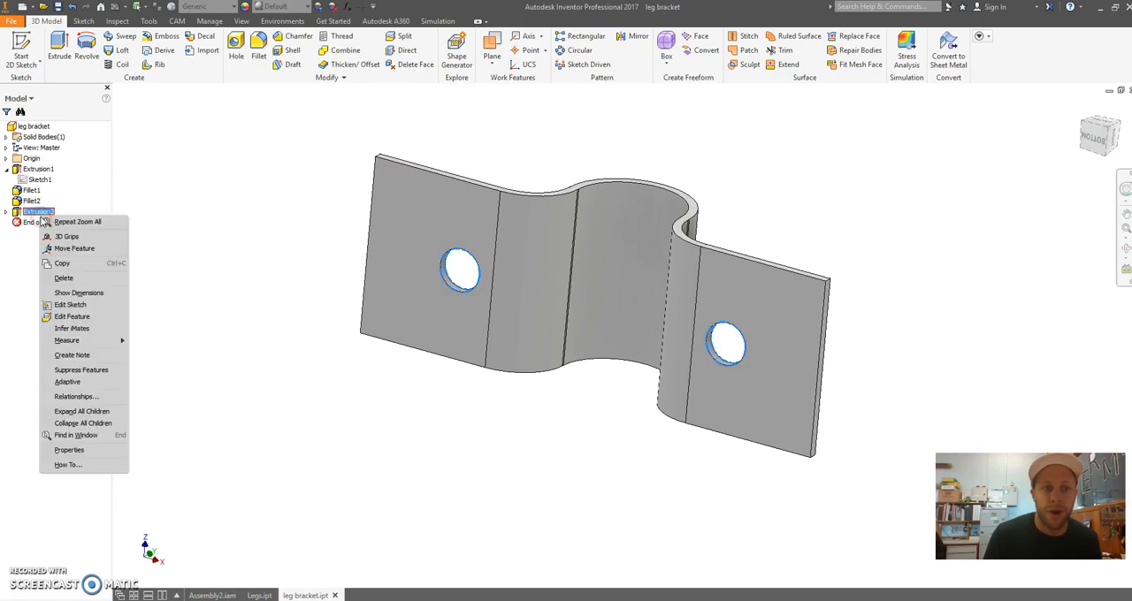
click(39, 170)
right_click(39, 172)
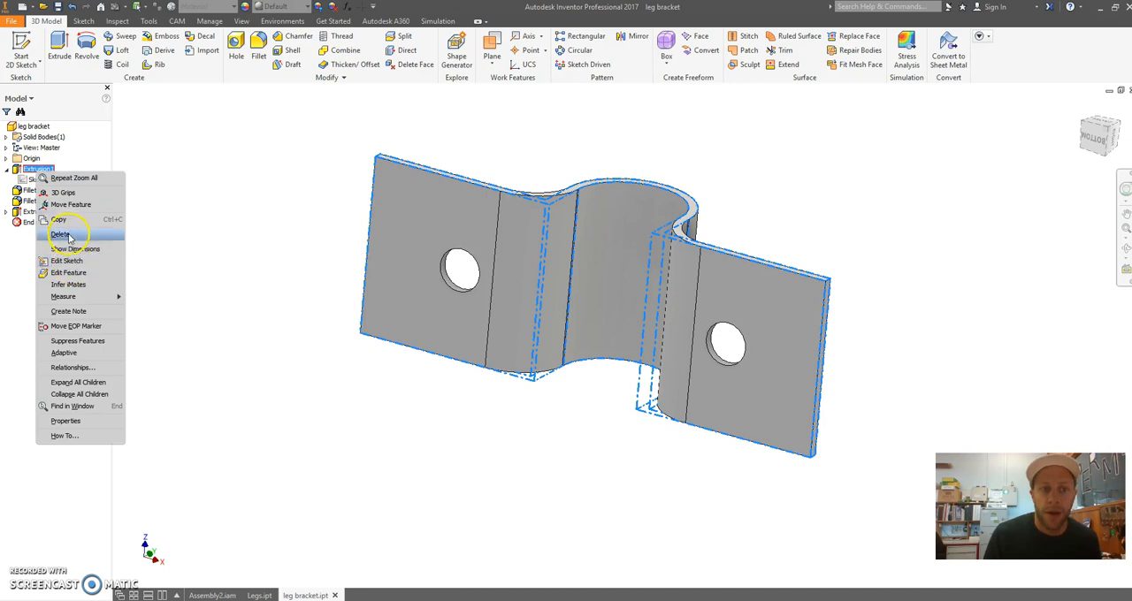
click(78, 275)
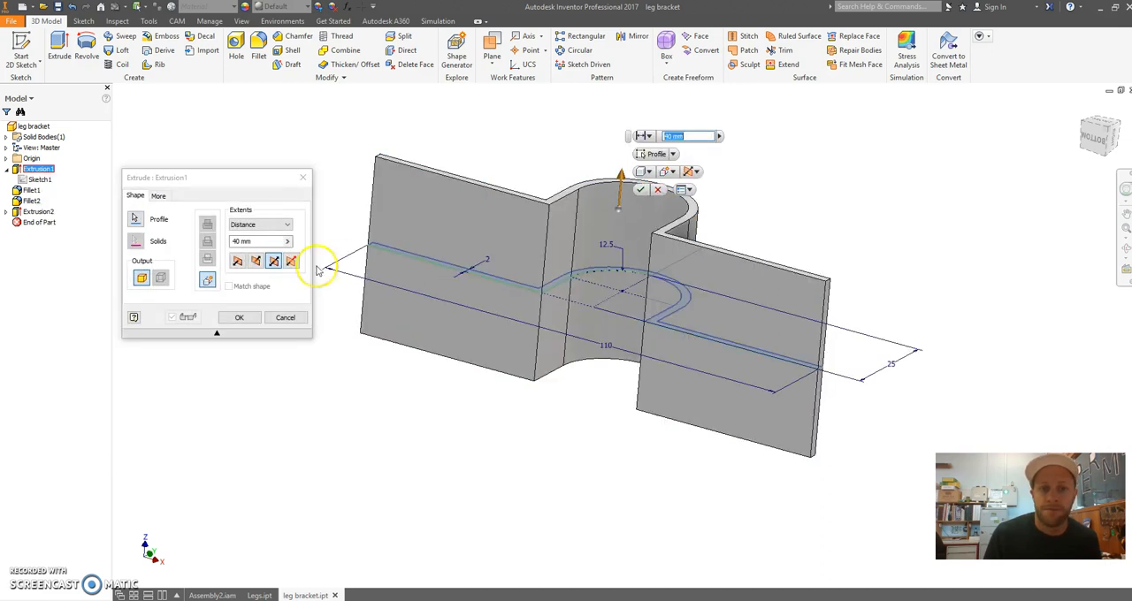
click(241, 243)
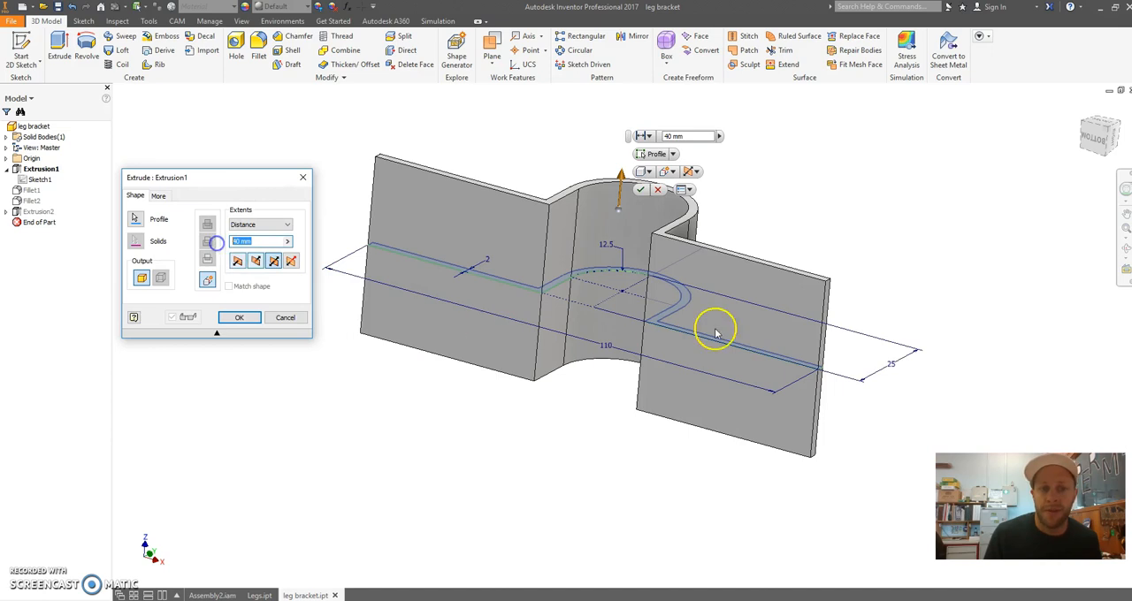
click(239, 318)
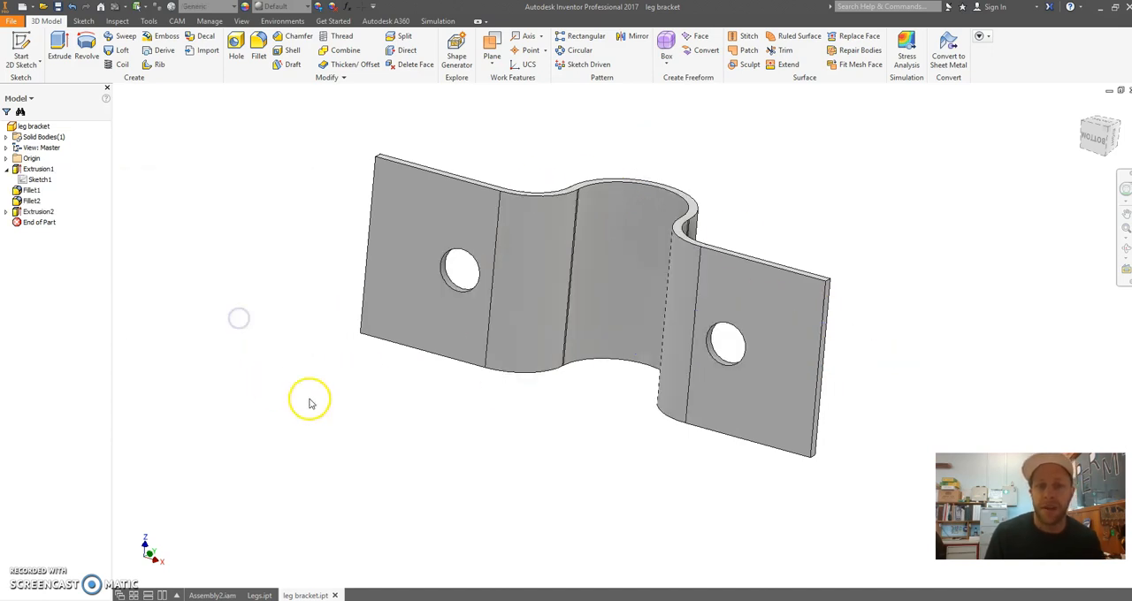
Return to Assembly2 and hide the leg bracket that wraps around the round leg tube
click(212, 595)
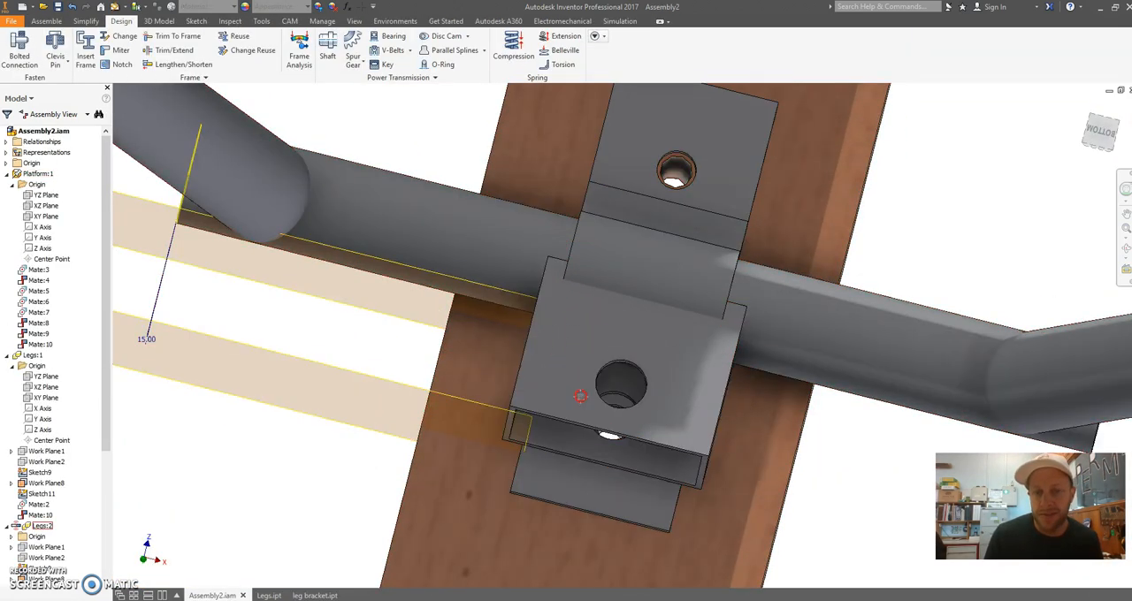
middle_drag(578, 392, 494, 320)
scroll(495, 321, down, 1)
shift+middle_drag(574, 325, 590, 221)
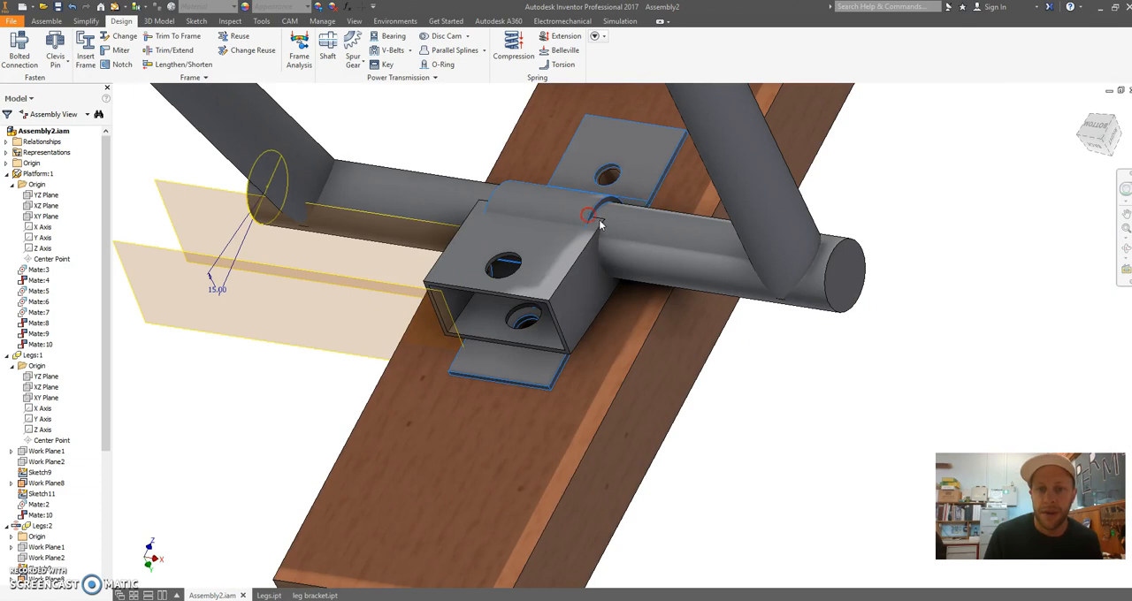
Open the Legs part from the assembly and start a 2D sketch on the rectangular tube's face with the hole
right_click(665, 235)
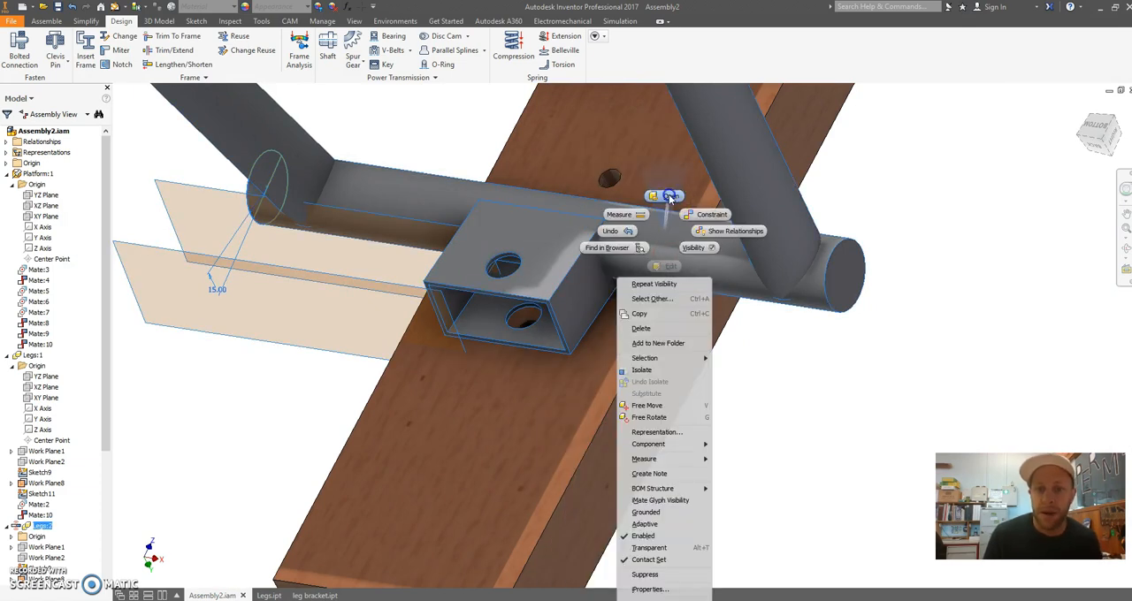
click(669, 196)
shift+middle_drag(553, 264, 508, 340)
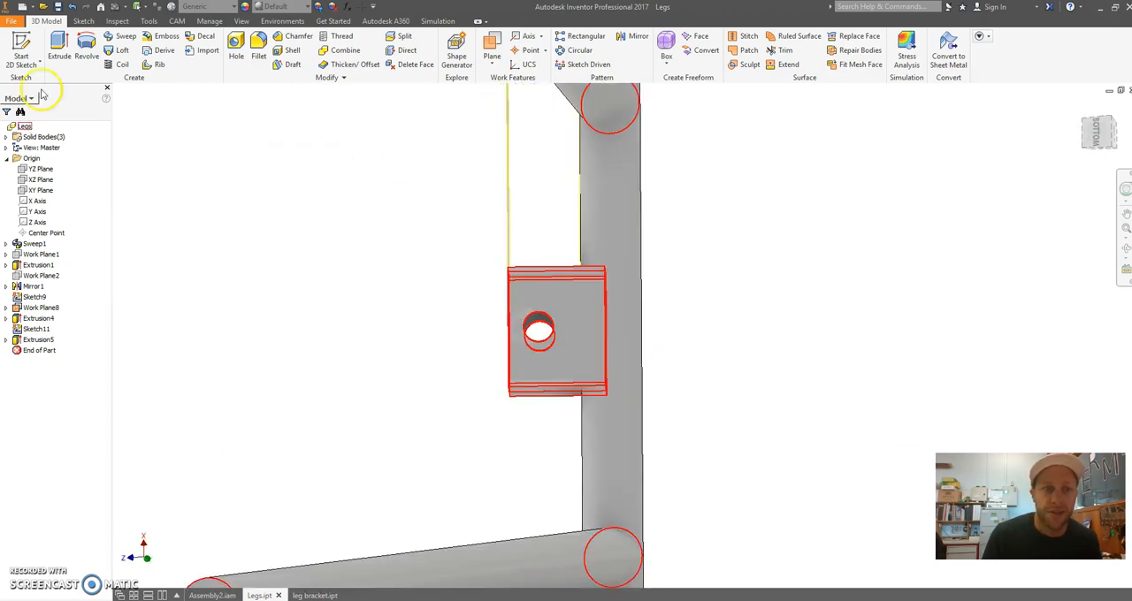
click(20, 42)
click(523, 325)
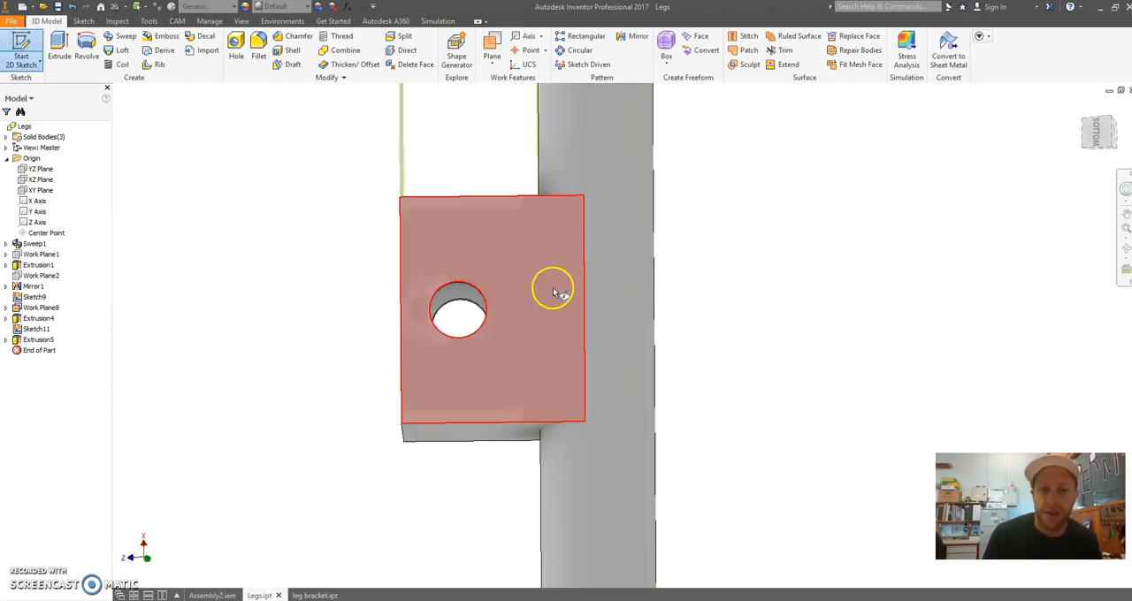
middle_drag(836, 182, 448, 557)
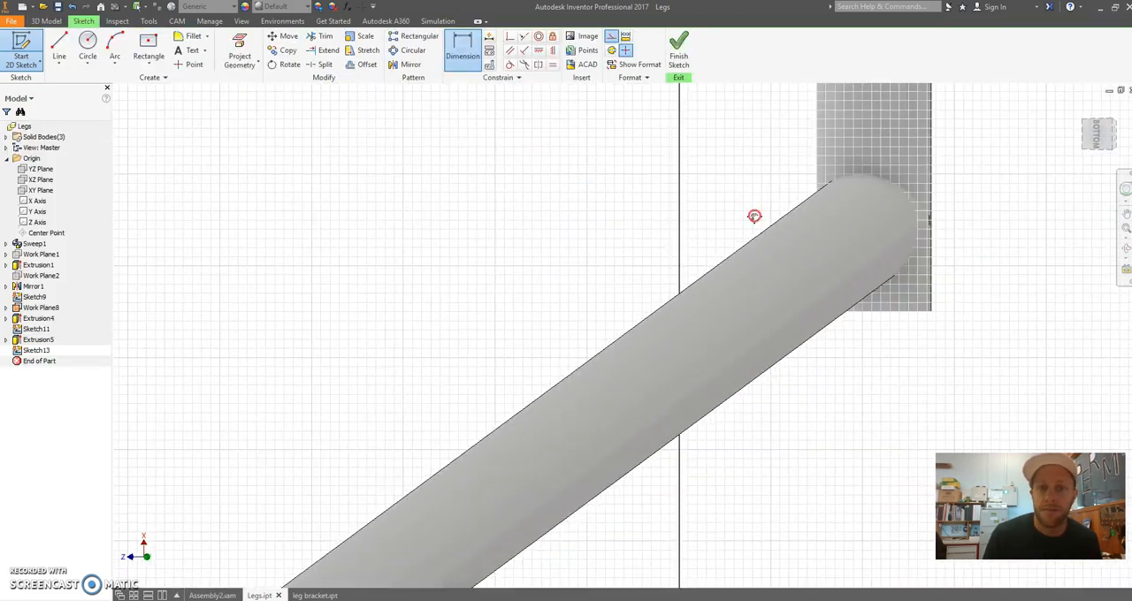
middle_drag(754, 214, 453, 553)
scroll(452, 553, up, 1)
middle_drag(549, 272, 523, 407)
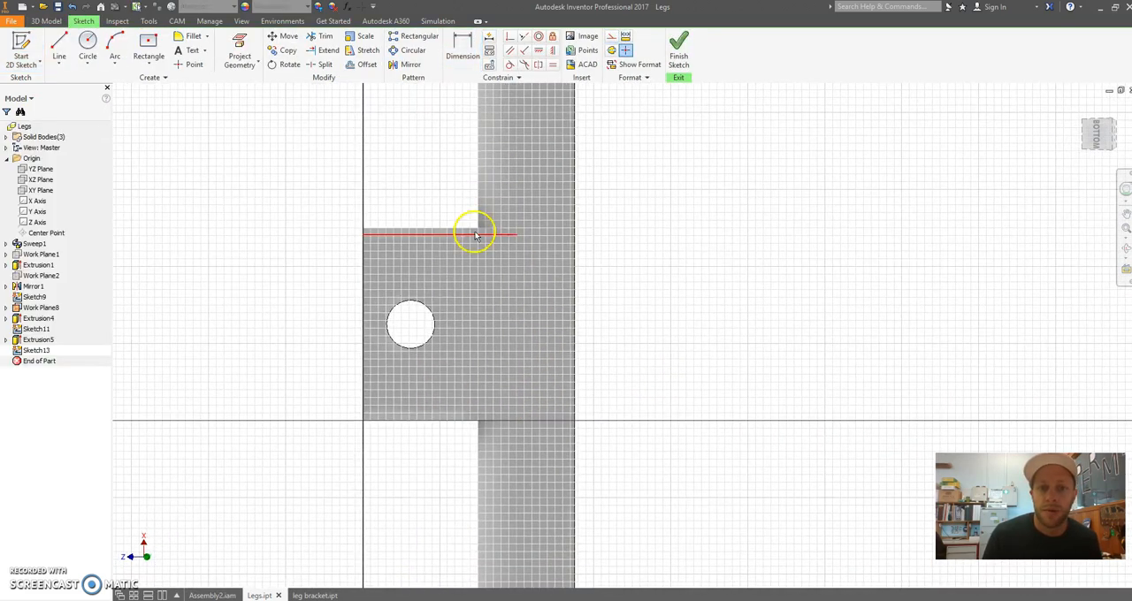
Sketch a two-point rectangle in the empty area beside the round leg tube
click(153, 66)
click(140, 85)
mouse_move(576, 241)
middle_down()
mouse_move(526, 265)
mouse_move(529, 301)
middle_up()
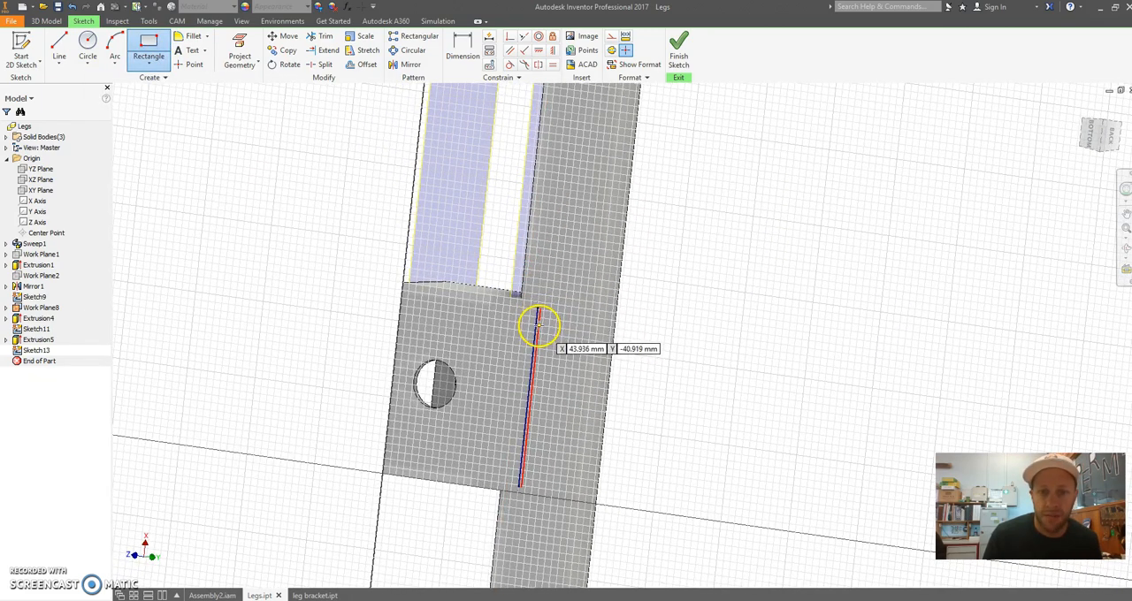
click(684, 225)
click(765, 389)
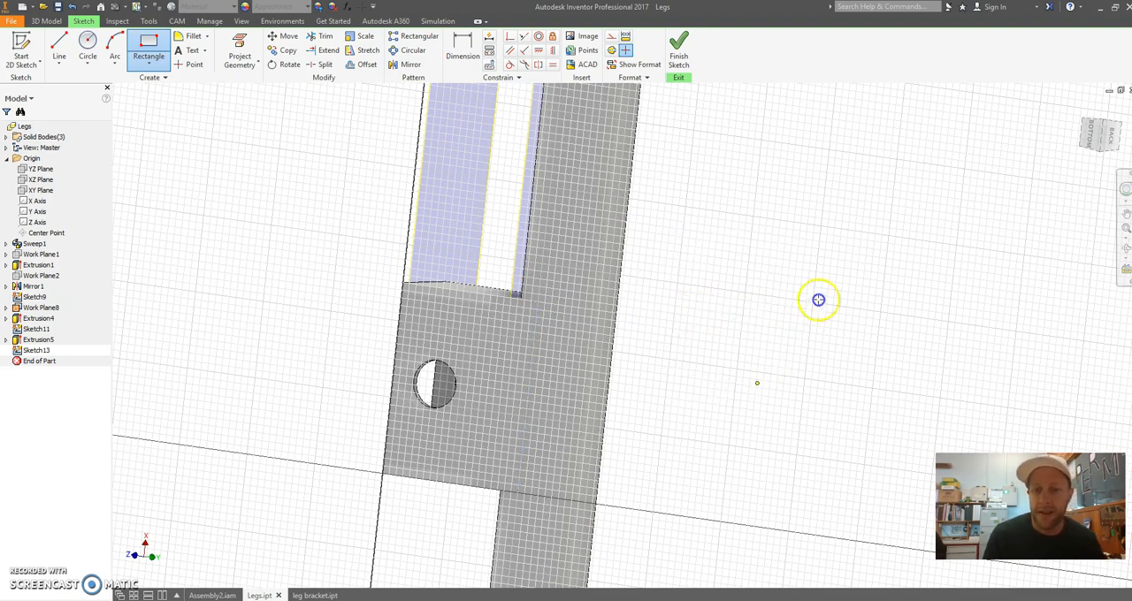
Dimension the rectangle's long side to 42 mm
click(275, 70)
key(d)
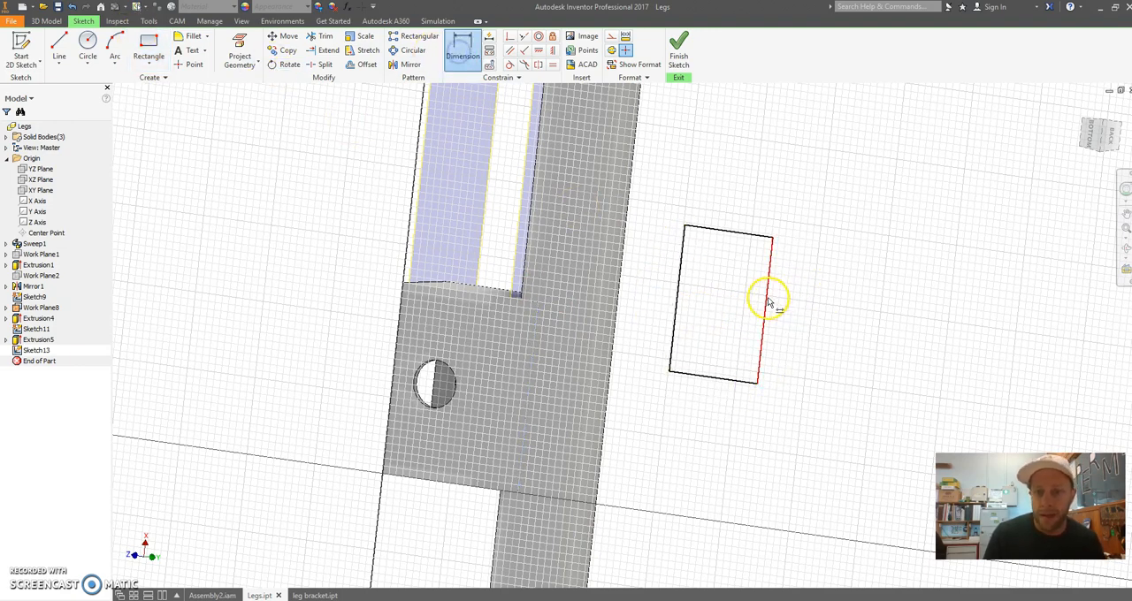
click(823, 317)
text(42)
scroll(809, 386, up, 2)
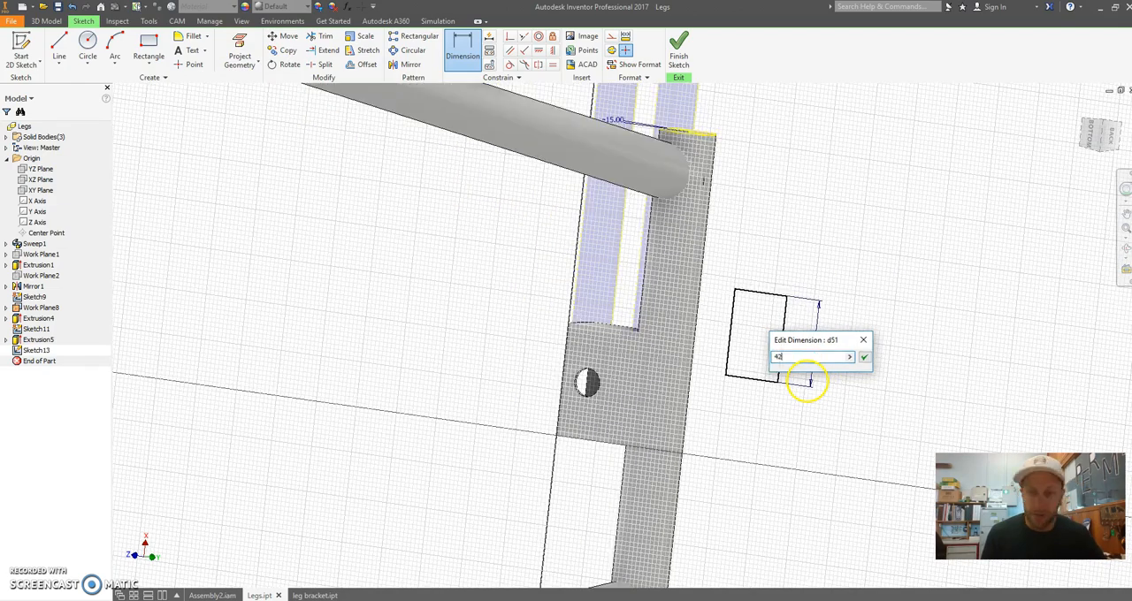
key(Return)
Apply a collinear constraint between the rectangle's long side and the rectangular tube's edge at the round leg tube
scroll(760, 353, down, 2)
mouse_move(770, 336)
middle_down()
mouse_move(861, 229)
mouse_move(816, 299)
middle_up()
shift+middle_drag(477, 183, 434, 192)
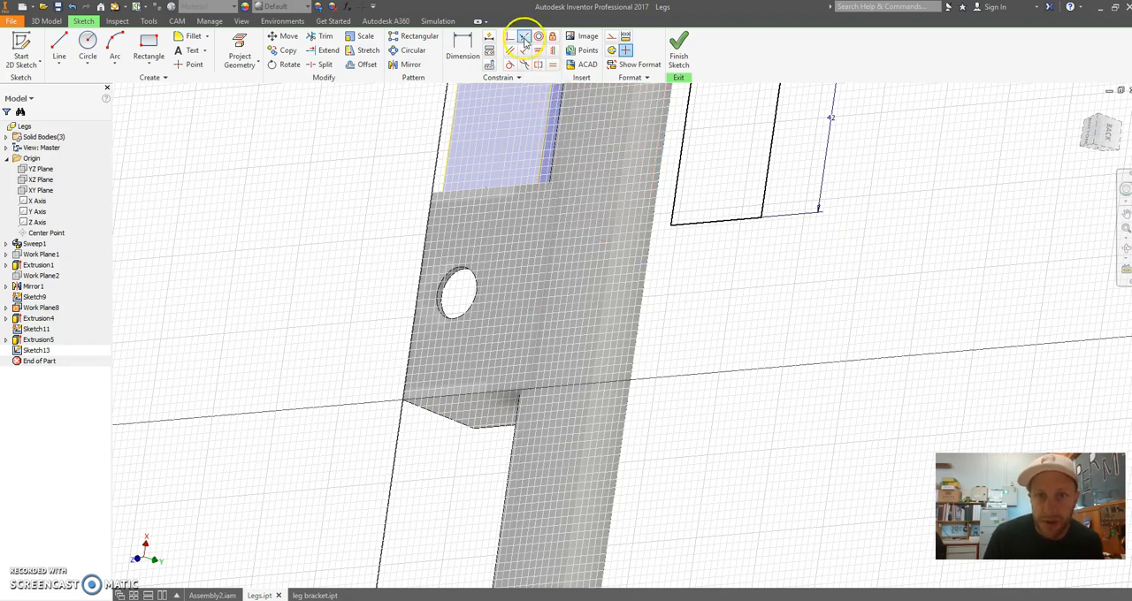
middle_drag(766, 195, 792, 277)
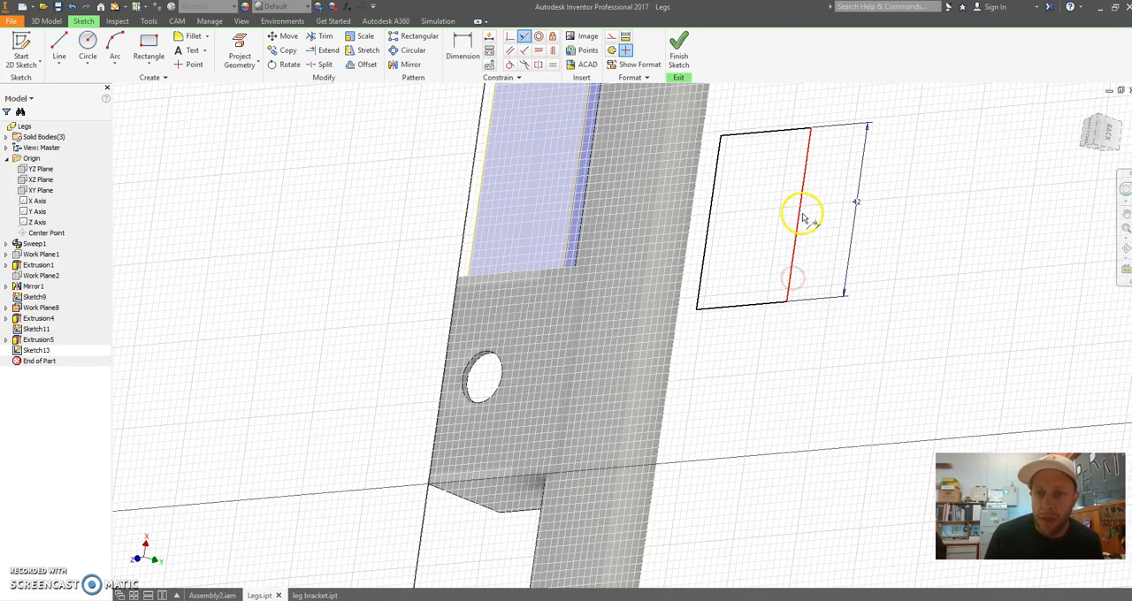
shift+middle_drag(566, 389, 562, 362)
click(569, 351)
shift+middle_drag(651, 321, 670, 321)
Reposition the rectangle along the constrained edge so it lies on the rectangular tube's face beside the hole
scroll(674, 292, down, 3)
middle_drag(678, 225, 741, 267)
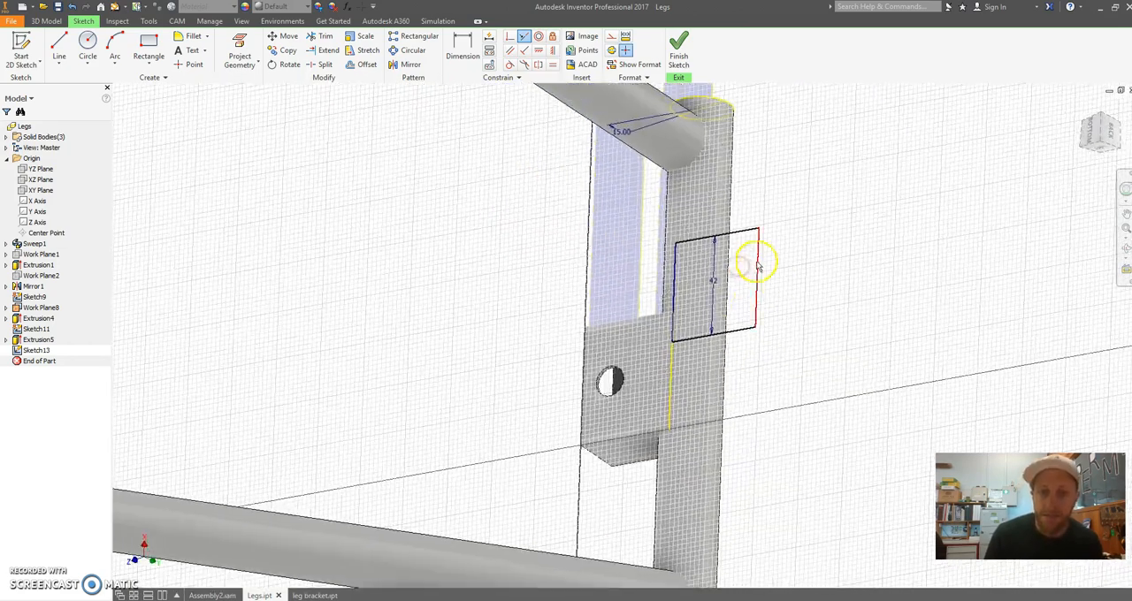
click(624, 324)
shift+middle_drag(644, 366, 668, 375)
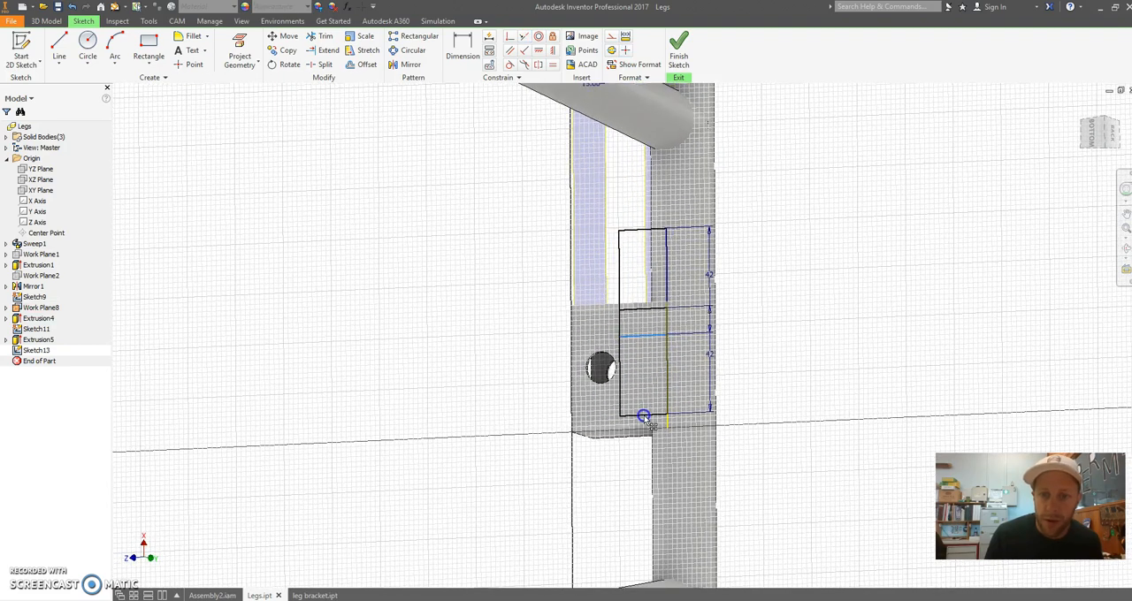
shift+middle_drag(652, 385, 672, 377)
Draw a line across the hole from the rectangular tube's outer edge to the rectangle's near long side
scroll(560, 326, up, 4)
middle_drag(559, 325, 481, 239)
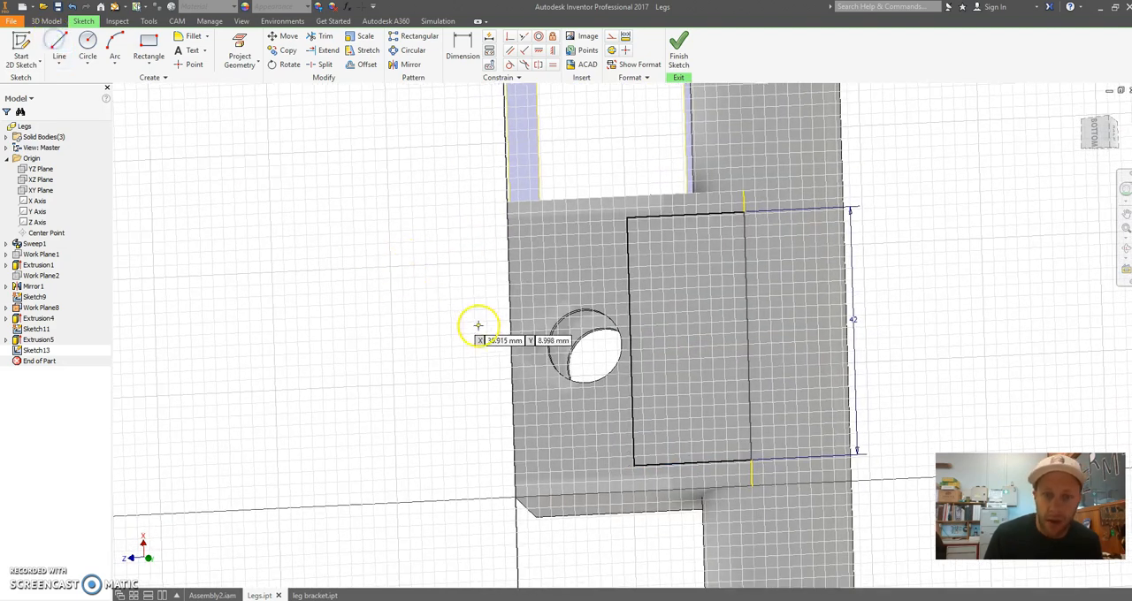
key(l)
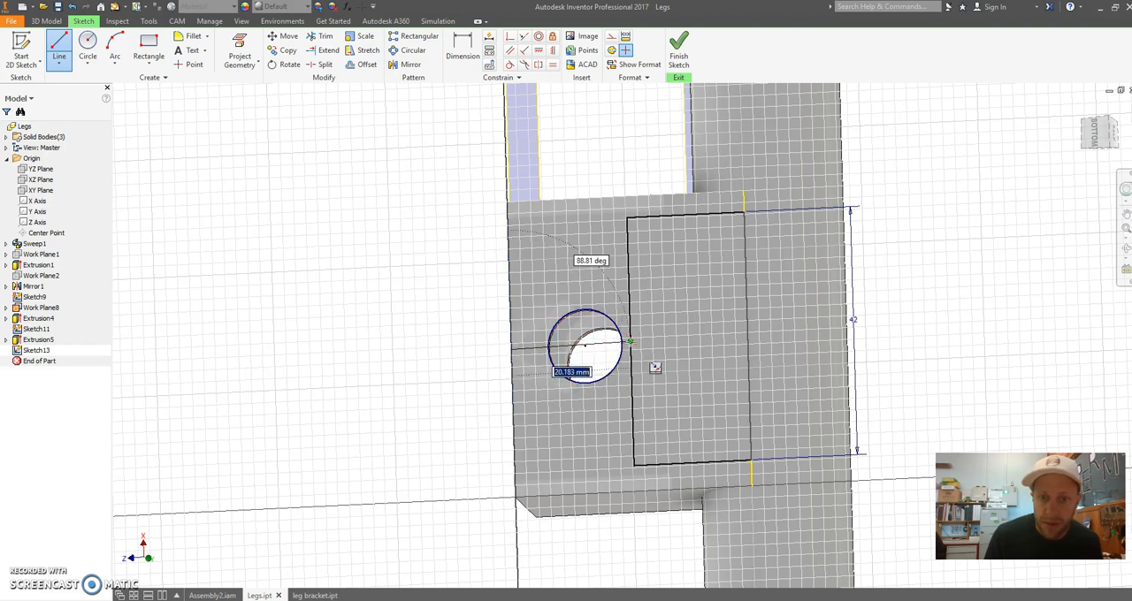
scroll(629, 342, up, 5)
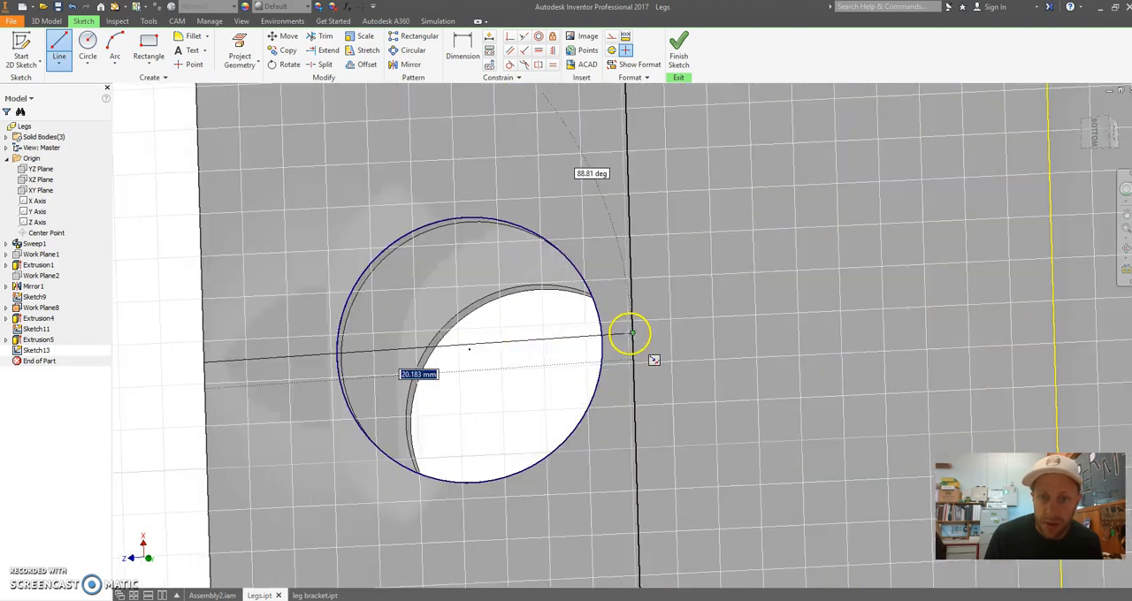
click(634, 316)
scroll(619, 354, down, 5)
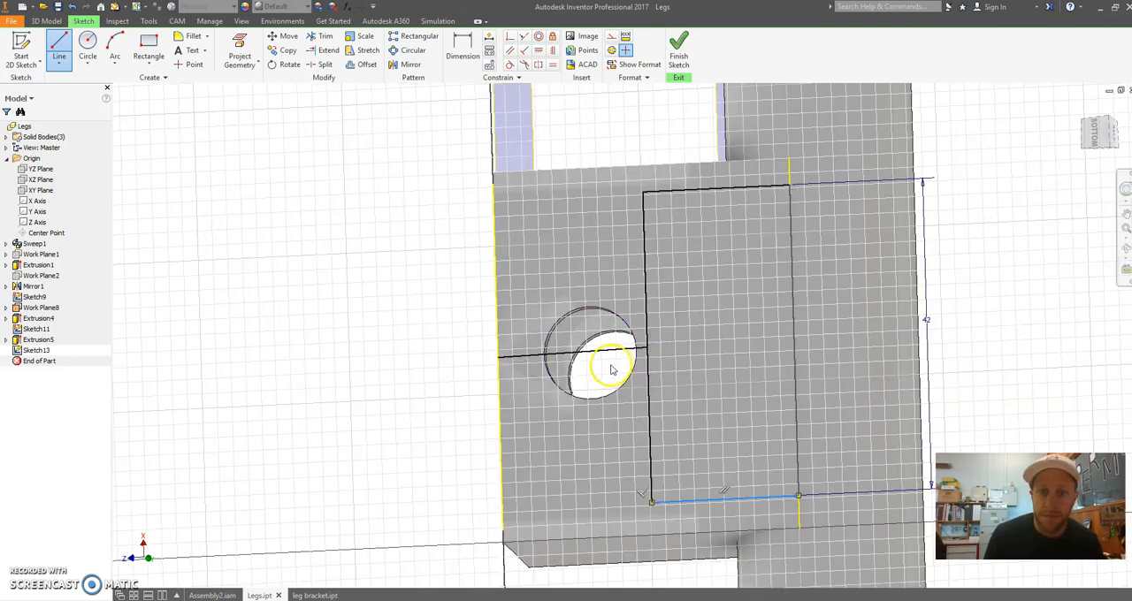
right_click(602, 352)
click(659, 355)
Apply a horizontal constraint to the line across the hole and convert it to a construction line
click(385, 330)
mouse_move(612, 412)
shift+middle_down()
mouse_move(608, 355)
mouse_move(606, 391)
shift+middle_up()
click(438, 380)
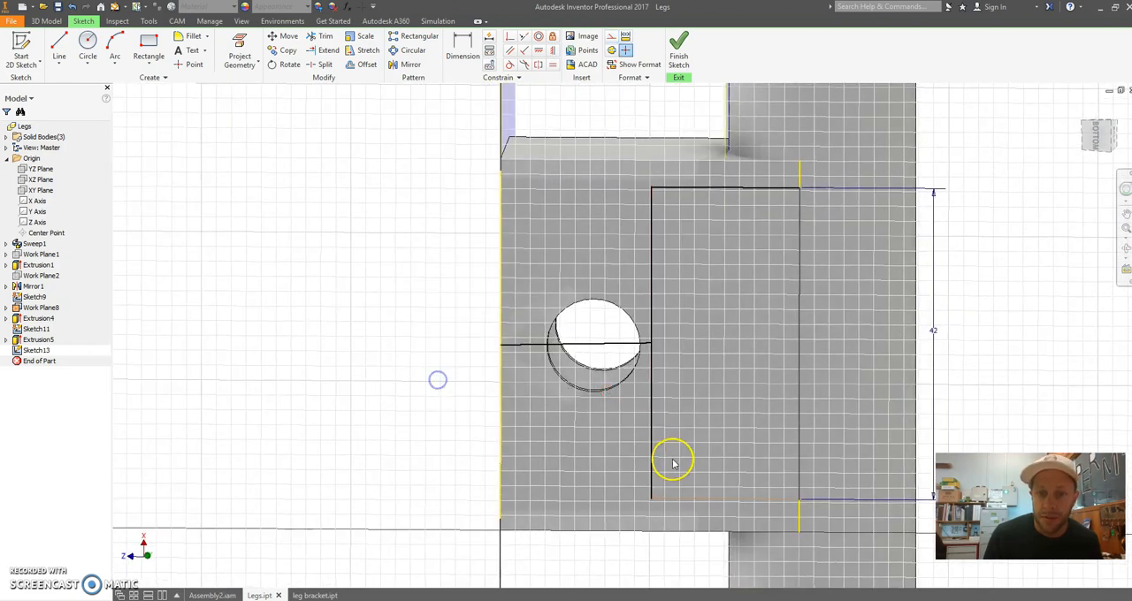
right_click(591, 347)
click(645, 350)
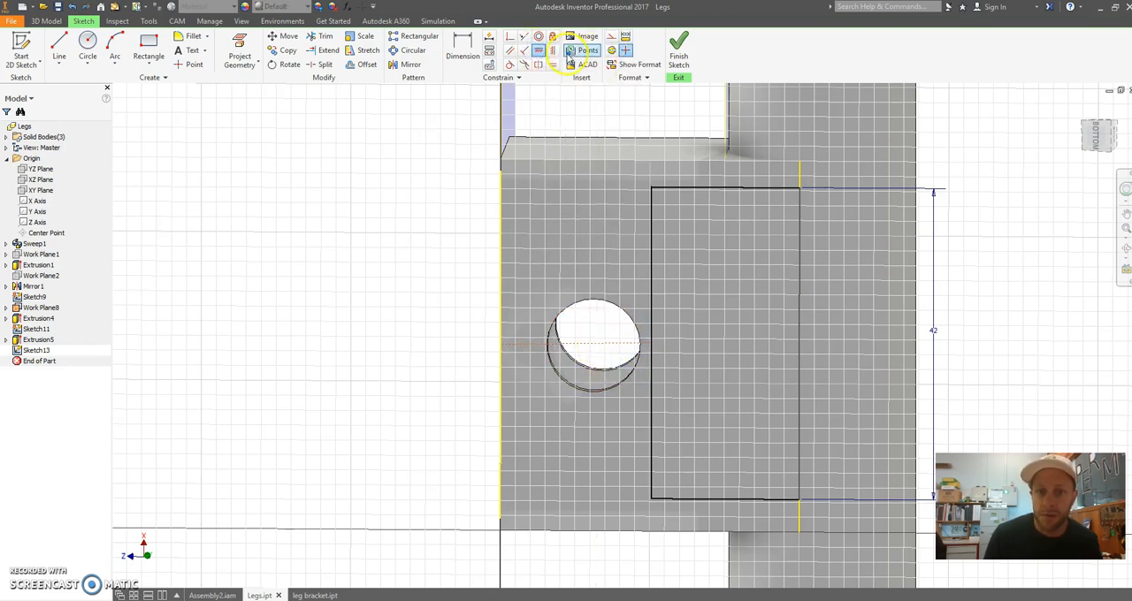
click(608, 347)
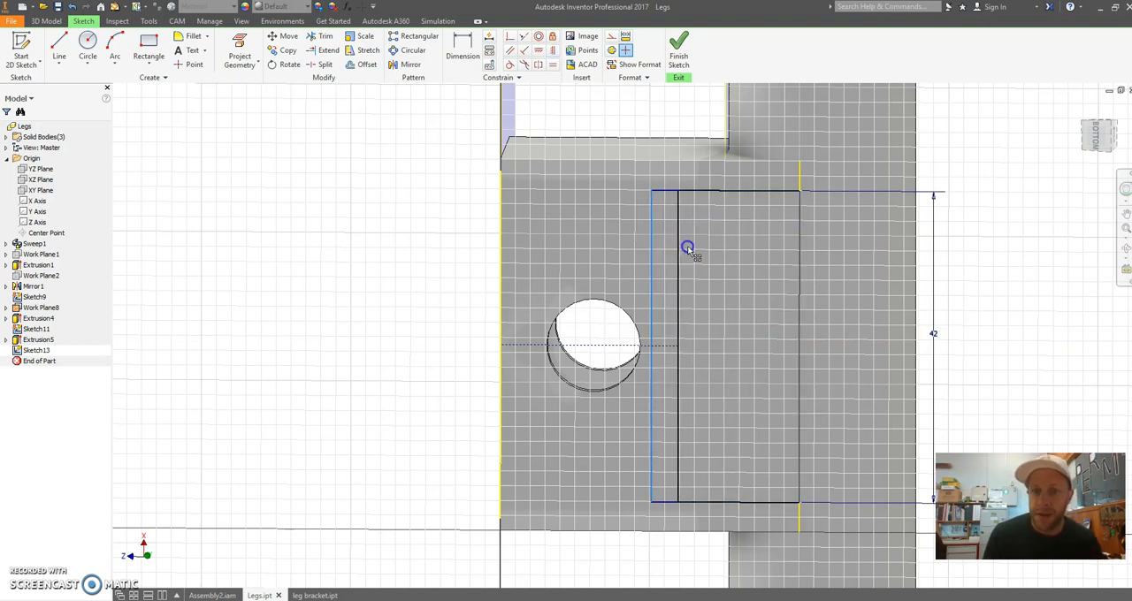
Dimension the rectangle's short side to 12 mm and finish the sketch
click(473, 57)
click(716, 204)
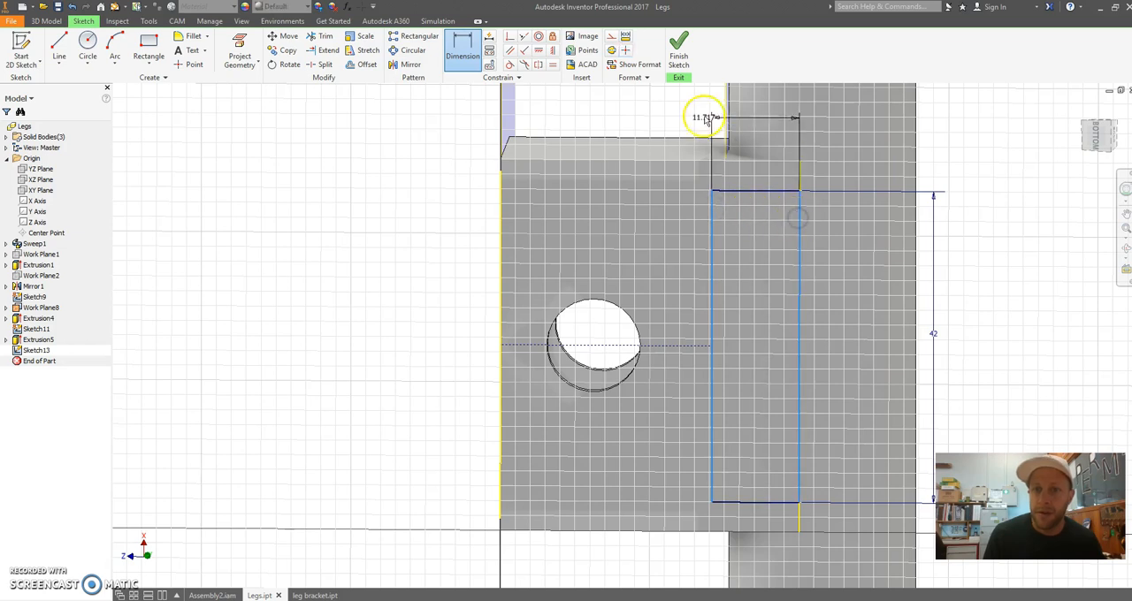
click(674, 111)
text(12)
key(Return)
shift+middle_drag(758, 208, 817, 391)
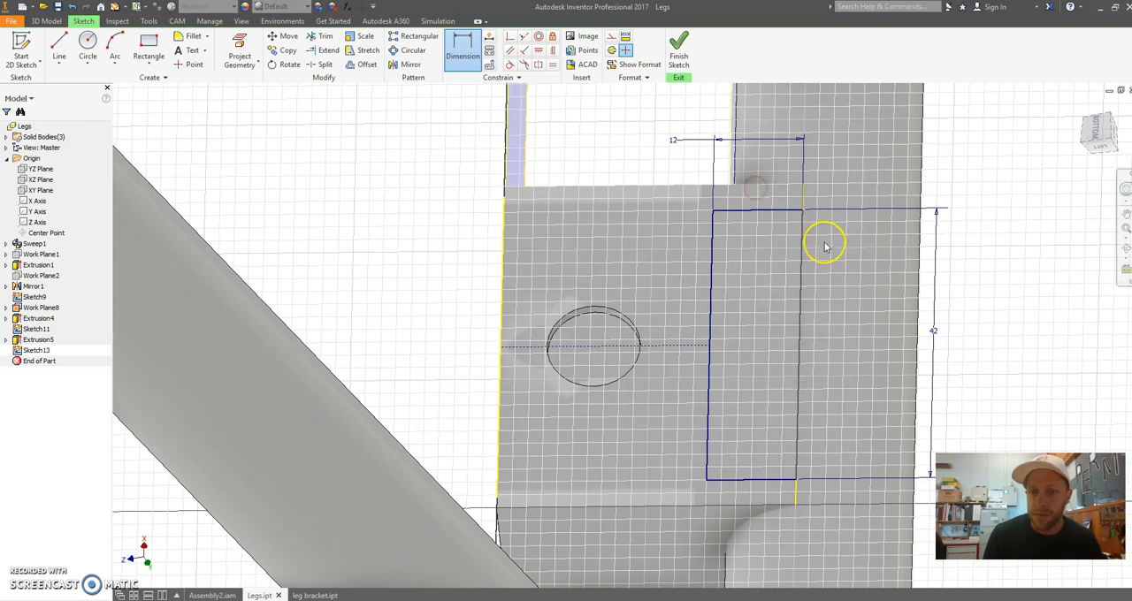
key(Escape)
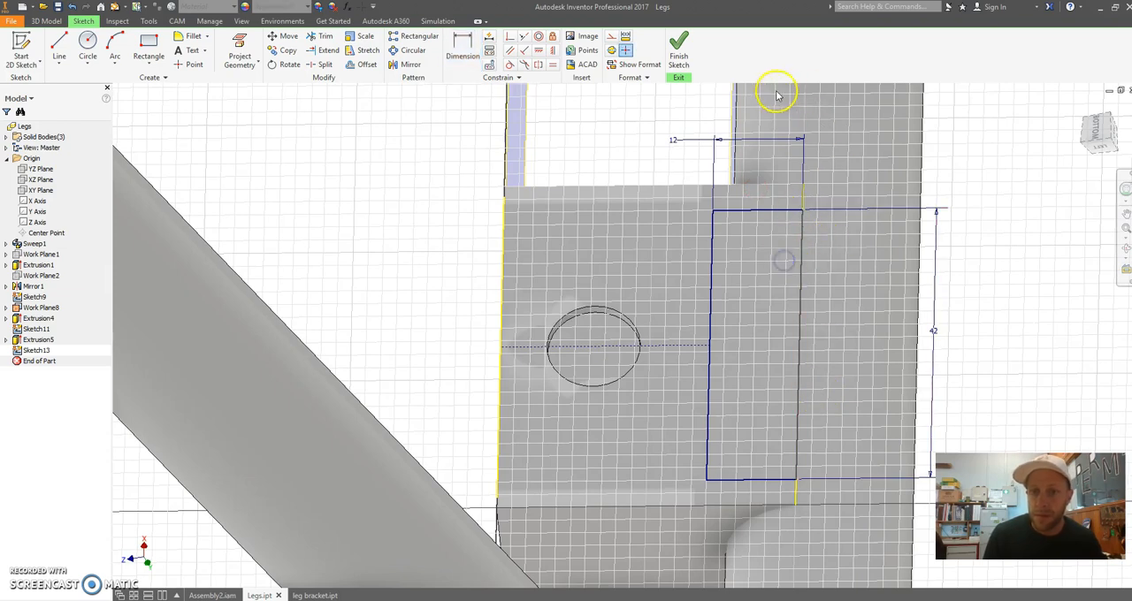
click(688, 64)
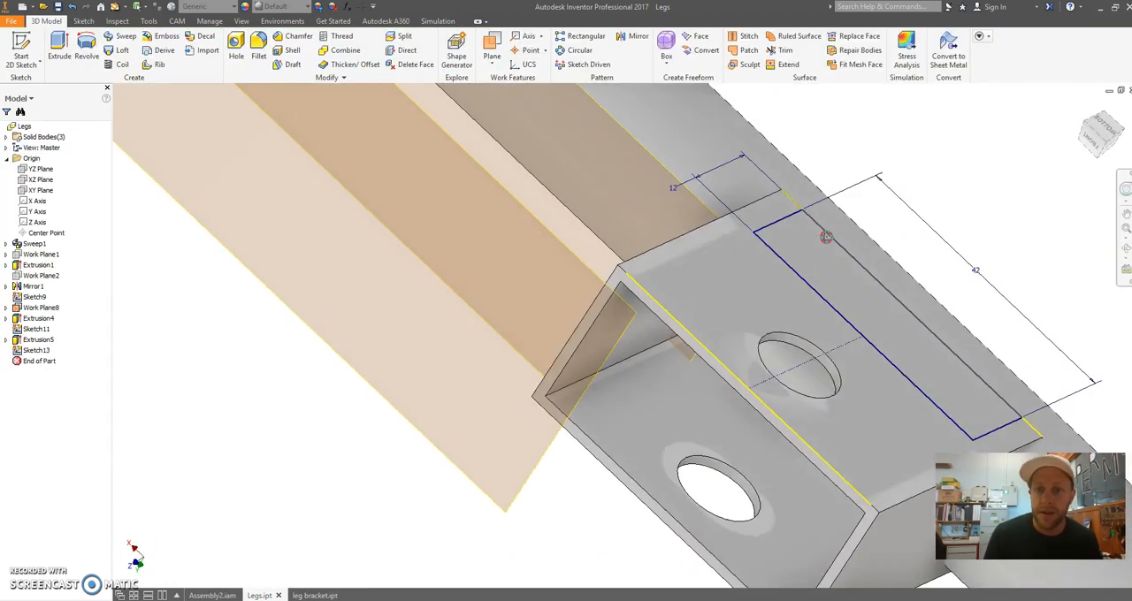
Extrude the 42 mm long rectangle as a cut through all of the rectangular tube
shift+middle_drag(825, 237, 561, 165)
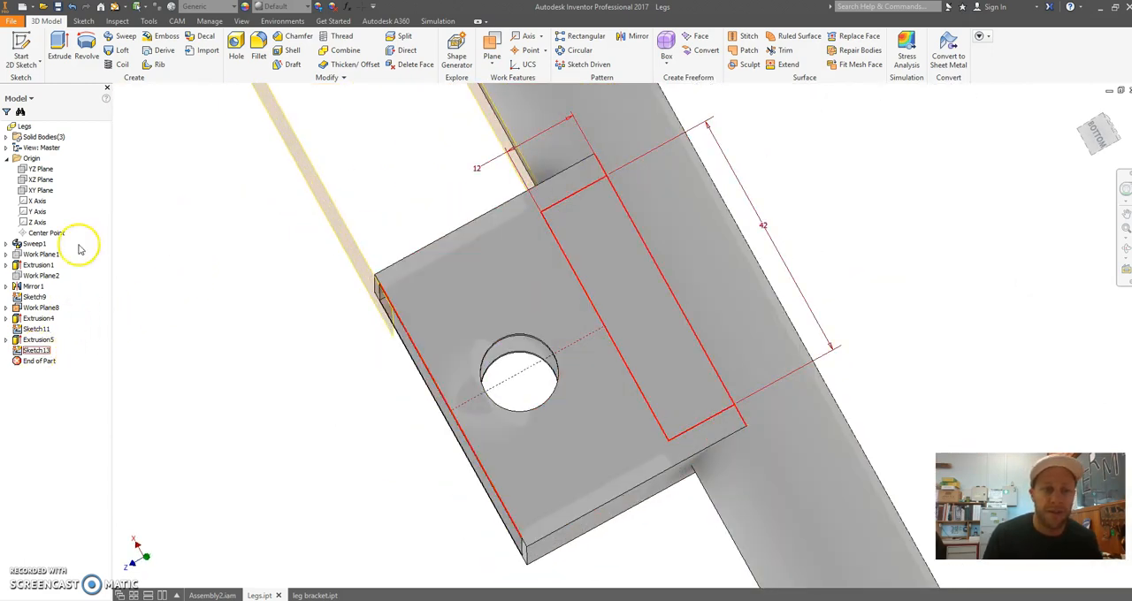
click(8, 137)
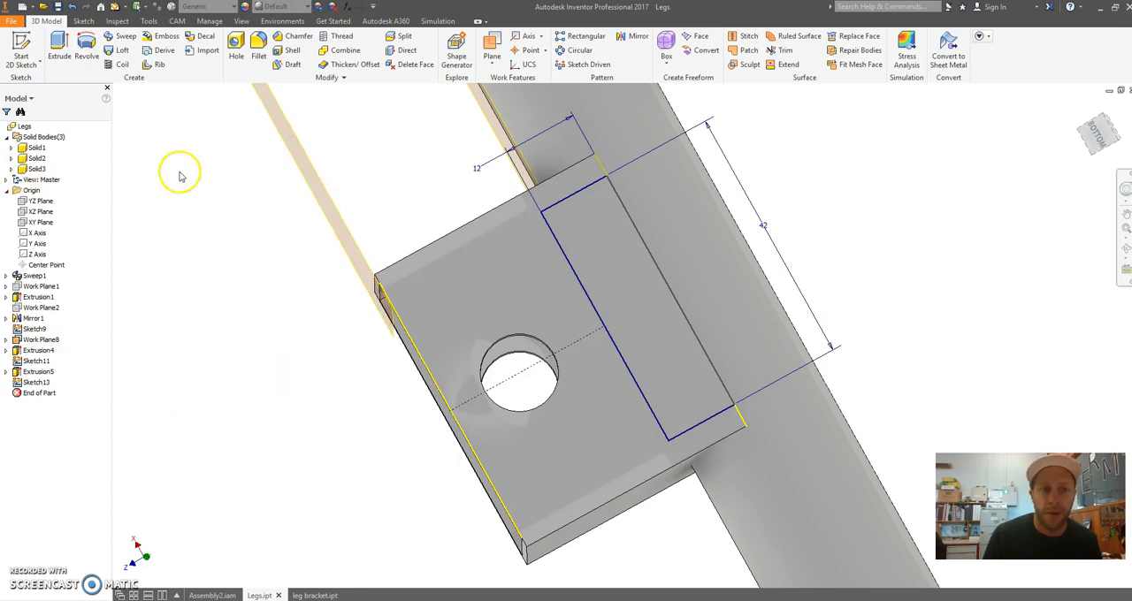
key(e)
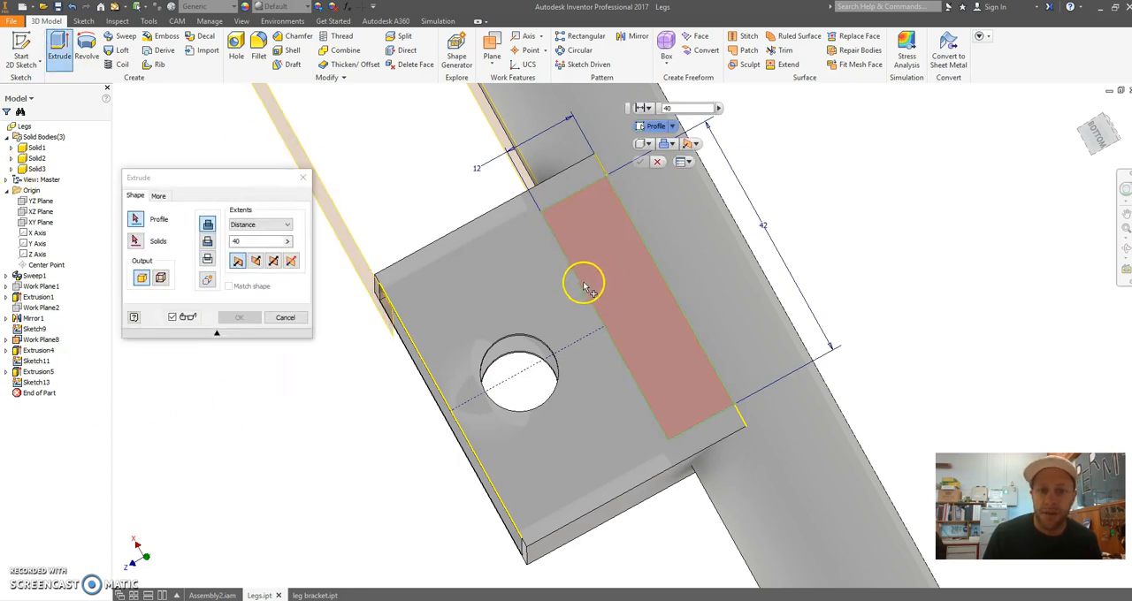
click(619, 277)
click(209, 243)
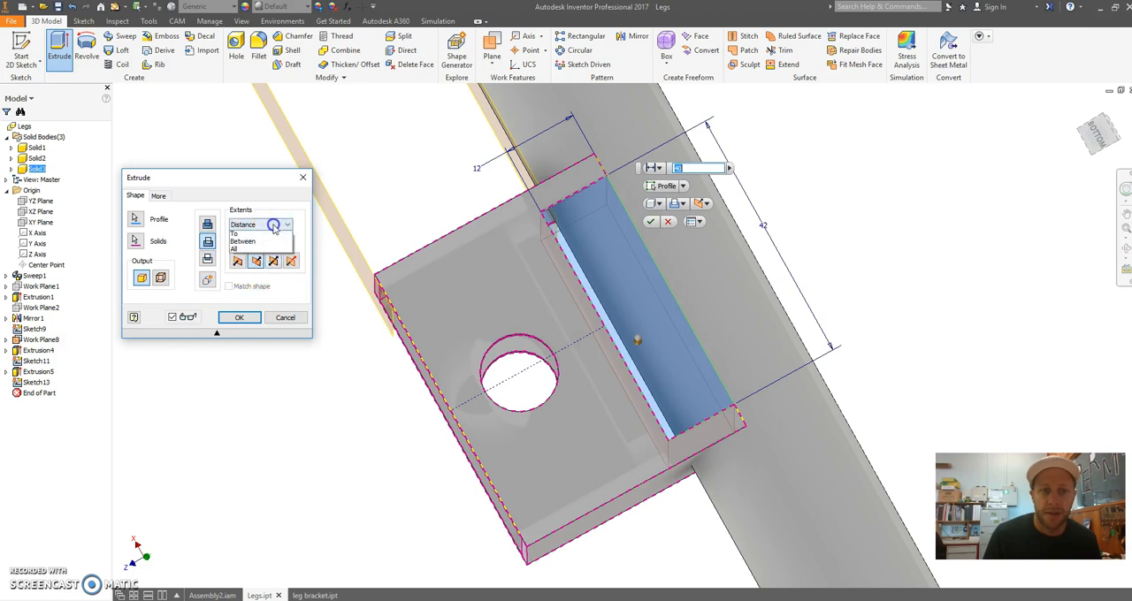
click(252, 268)
shift+middle_drag(399, 406, 548, 282)
shift+middle_drag(570, 273, 361, 371)
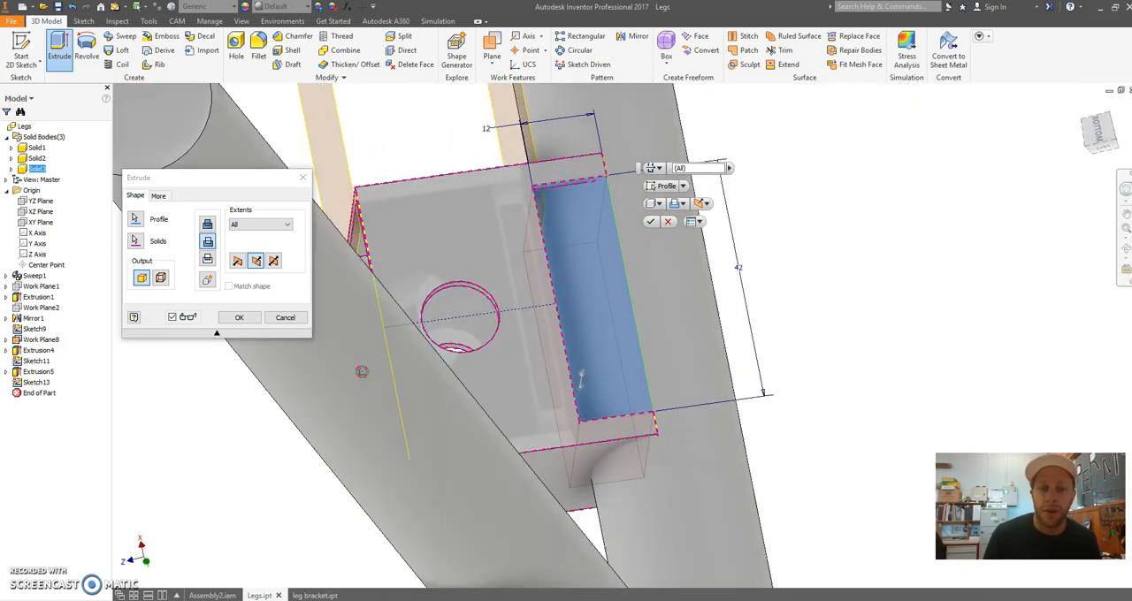
click(242, 319)
Edit the sketch of the tube's rectangular cut, set its short side to 14 mm, and finish the sketch
shift+middle_drag(642, 284, 623, 301)
scroll(625, 301, down, 3)
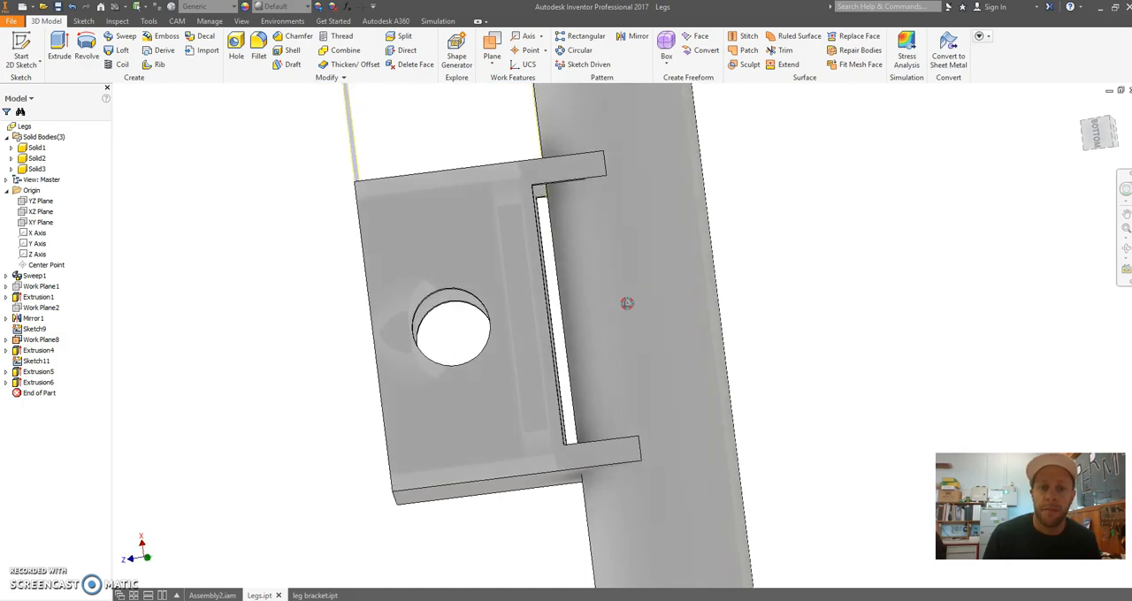
right_click(44, 385)
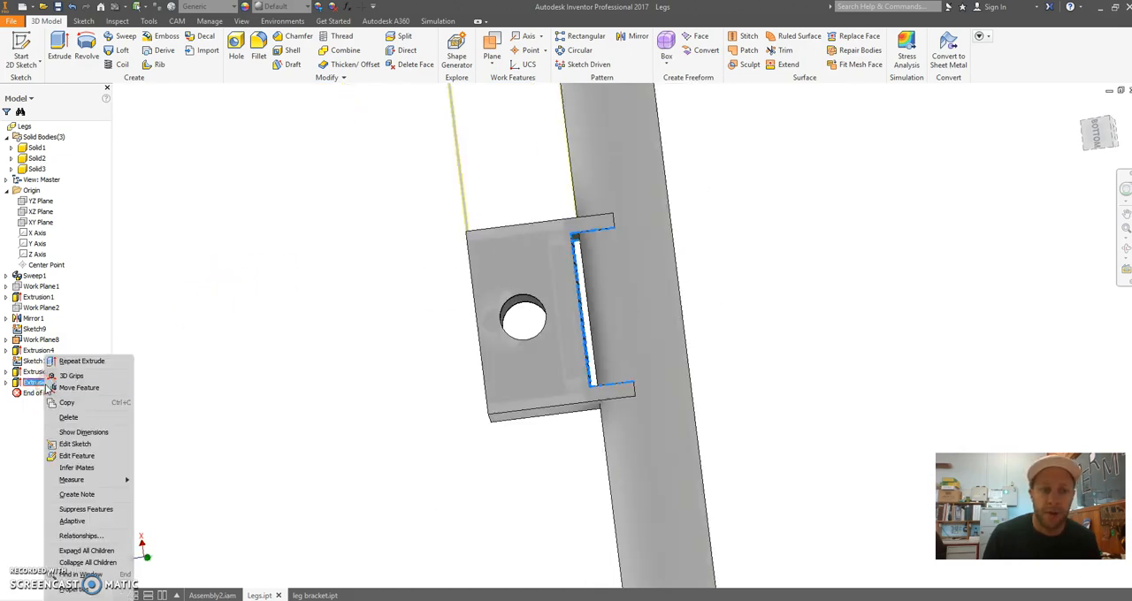
click(102, 444)
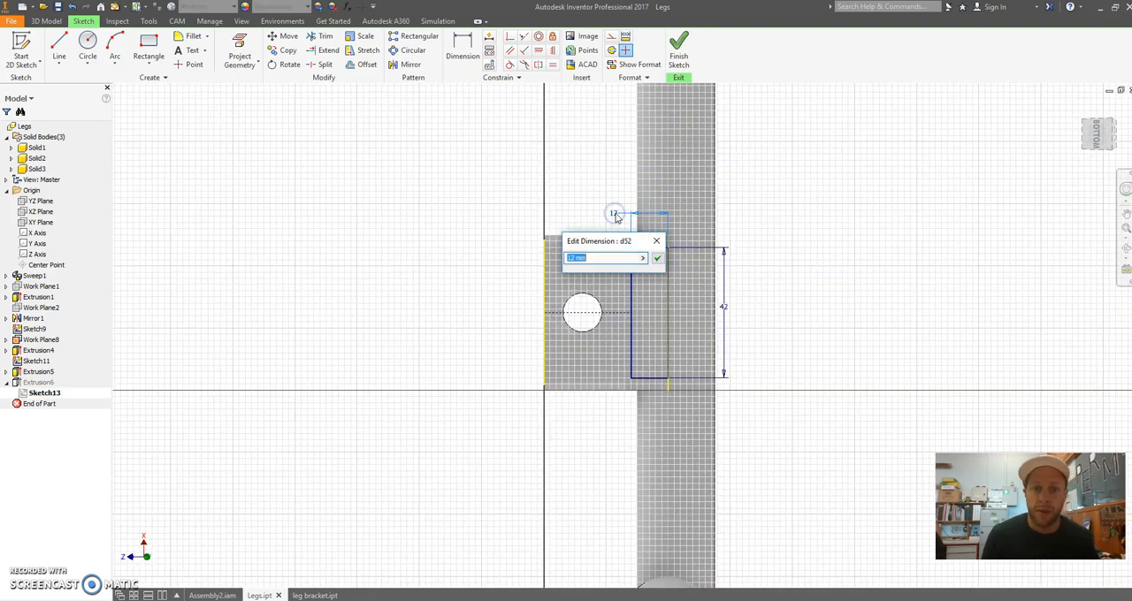
text(14)
key(Return)
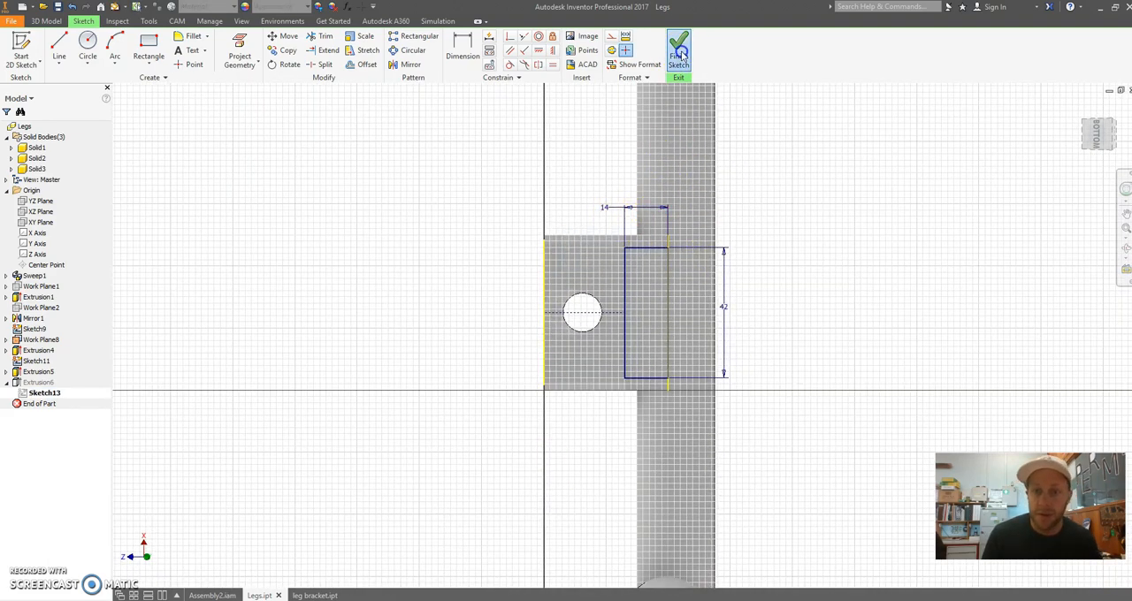
click(680, 55)
Switch to Assembly2 and examine how the notched rectangular tube fits around the leg bracket
shift+middle_drag(727, 303, 733, 271)
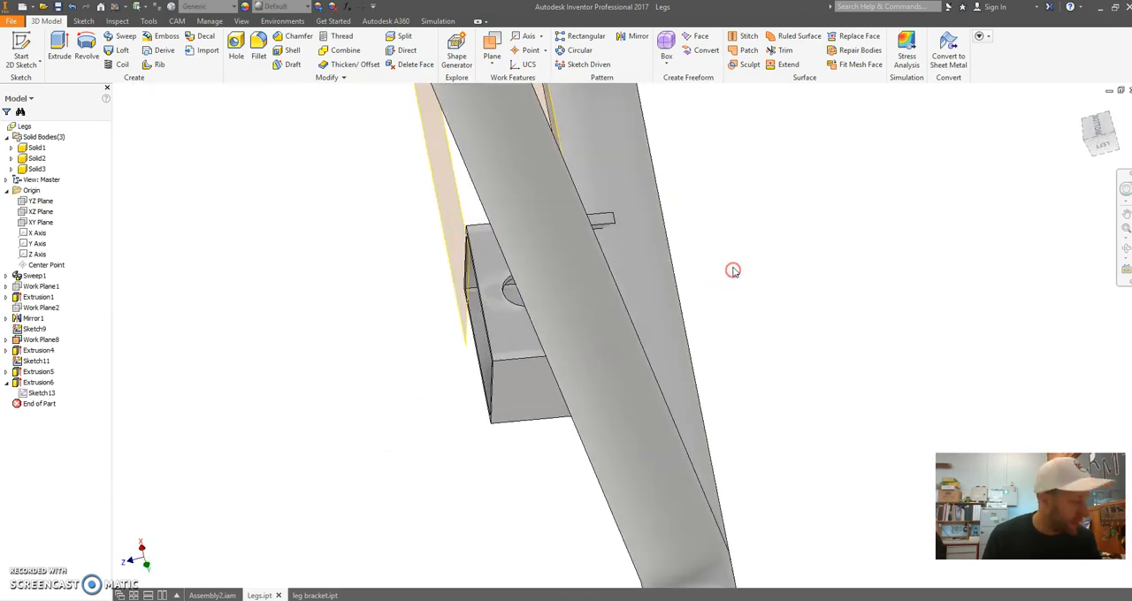
click(232, 595)
shift+middle_drag(614, 328, 525, 268)
scroll(435, 326, down, 3)
mouse_move(435, 327)
mouse_down()
mouse_move(440, 351)
mouse_move(436, 337)
mouse_up()
scroll(505, 333, up, 4)
scroll(553, 231, up, 4)
scroll(598, 189, down, 5)
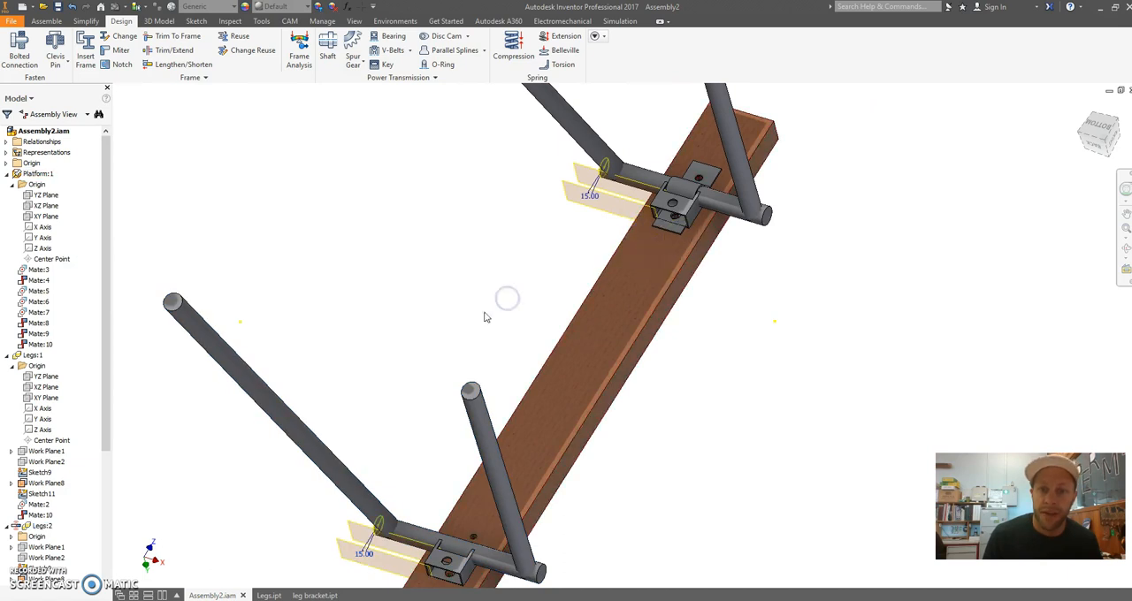
scroll(681, 210, down, 5)
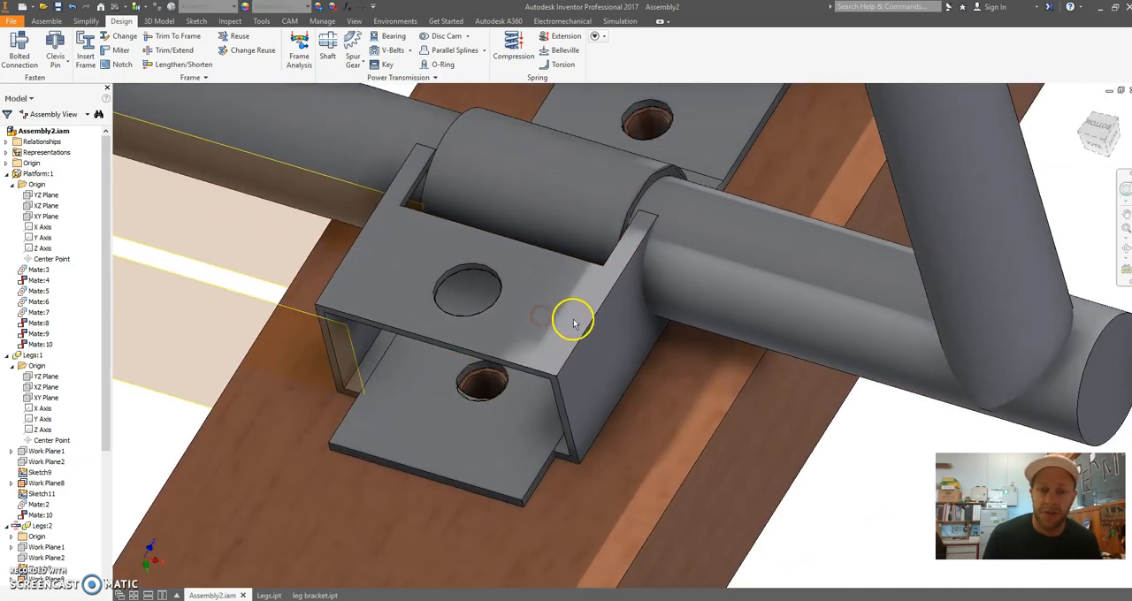
drag(563, 313, 556, 316)
scroll(587, 233, down, 3)
shift+middle_drag(589, 232, 587, 241)
shift+middle_drag(506, 217, 543, 321)
scroll(519, 295, down, 5)
scroll(541, 320, up, 3)
shift+middle_drag(541, 266, 537, 453)
scroll(510, 124, down, 5)
shift+middle_drag(471, 332, 444, 356)
Swing the leg about its bracket and inspect the clearance between the tube and bracket from several sides
drag(864, 380, 936, 262)
scroll(727, 286, up, 3)
shift+middle_drag(728, 285, 599, 260)
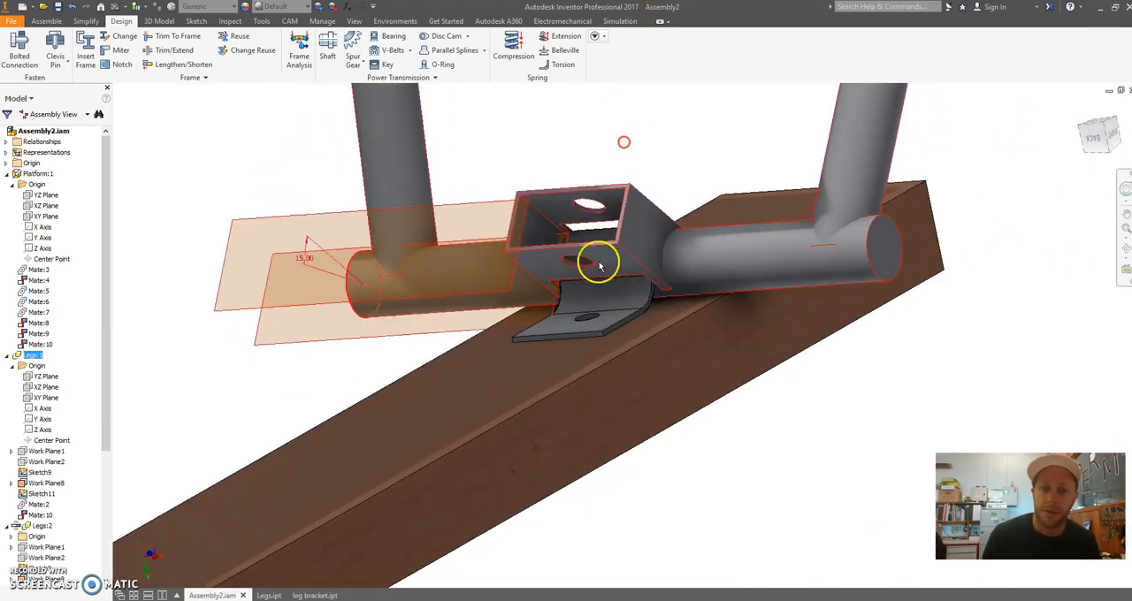
scroll(610, 270, down, 4)
shift+middle_drag(490, 406, 767, 192)
drag(817, 161, 765, 260)
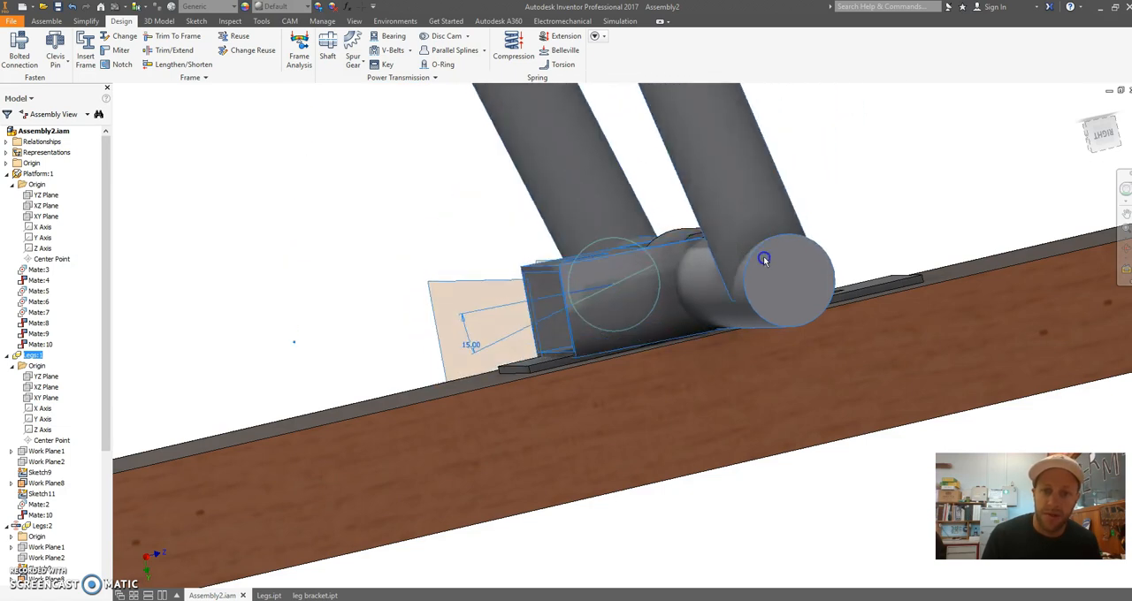
click(827, 205)
shift+middle_drag(664, 217, 766, 216)
scroll(676, 249, down, 5)
scroll(666, 281, up, 7)
scroll(506, 300, up, 4)
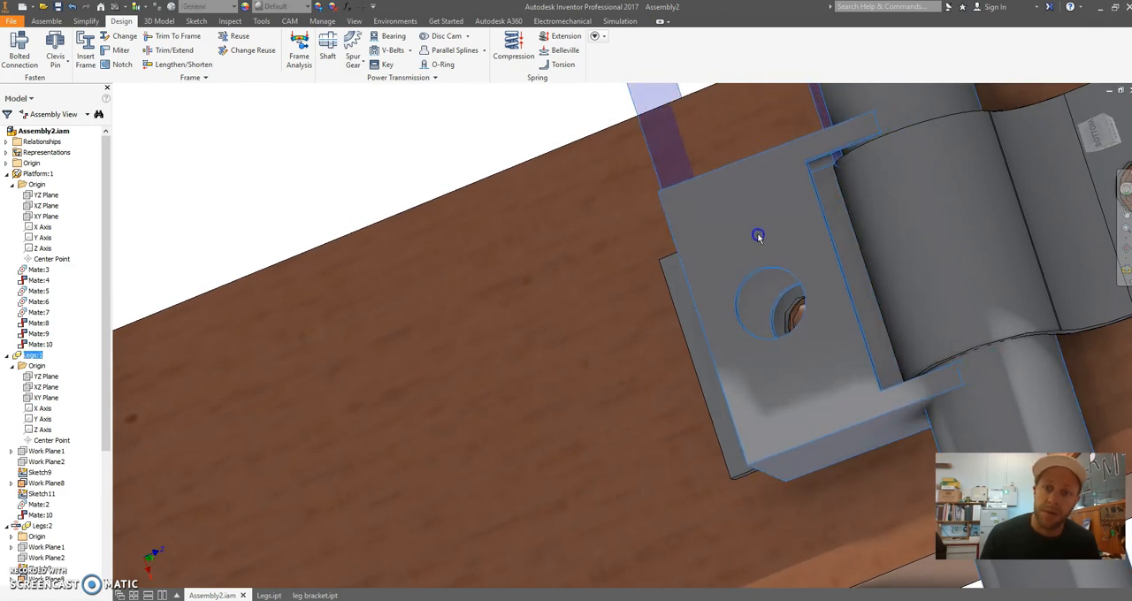
shift+middle_drag(882, 280, 769, 111)
shift+middle_drag(862, 305, 748, 209)
shift+middle_drag(772, 137, 801, 194)
shift+middle_drag(808, 248, 669, 253)
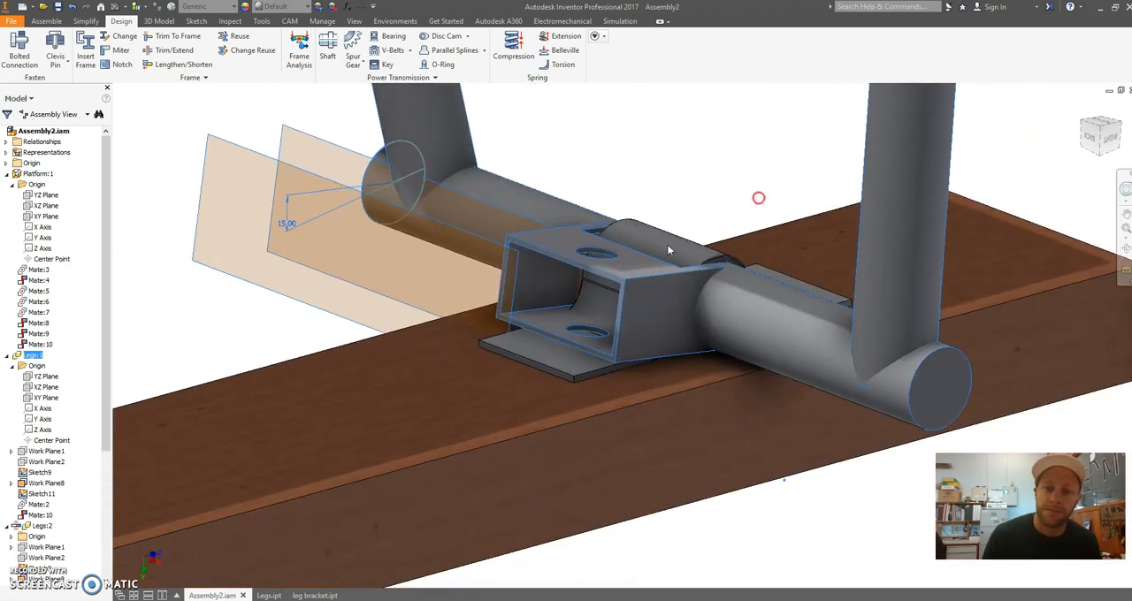
scroll(573, 336, up, 3)
drag(704, 290, 688, 343)
shift+middle_drag(699, 384, 727, 309)
scroll(729, 306, down, 3)
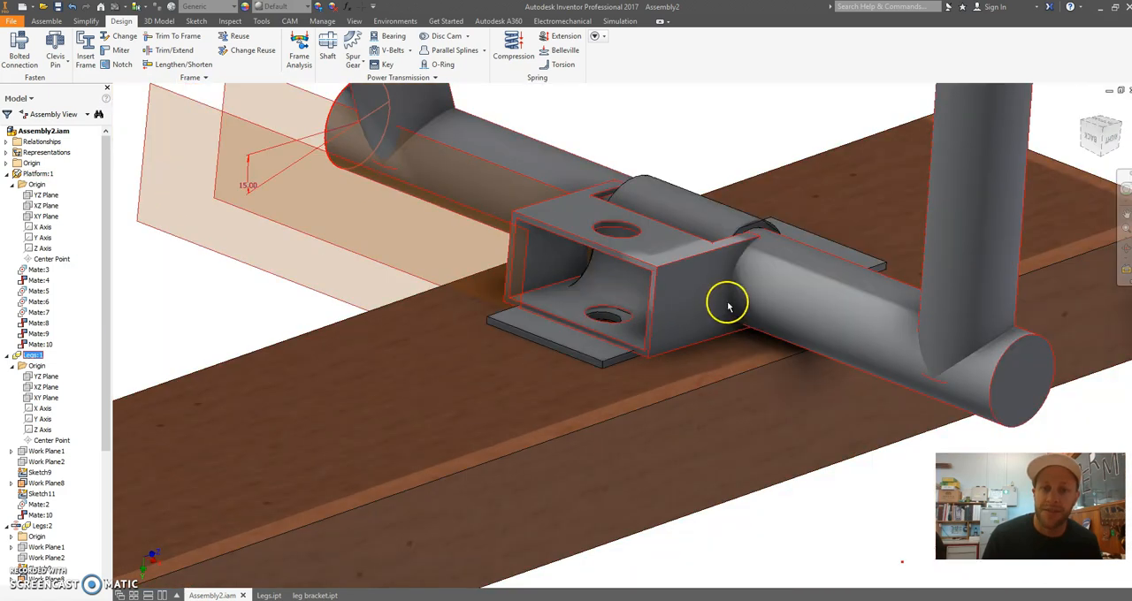
Open the Legs part from the assembly and increase the offset of Work Plane8 at the tube's open end
right_click(584, 222)
click(575, 188)
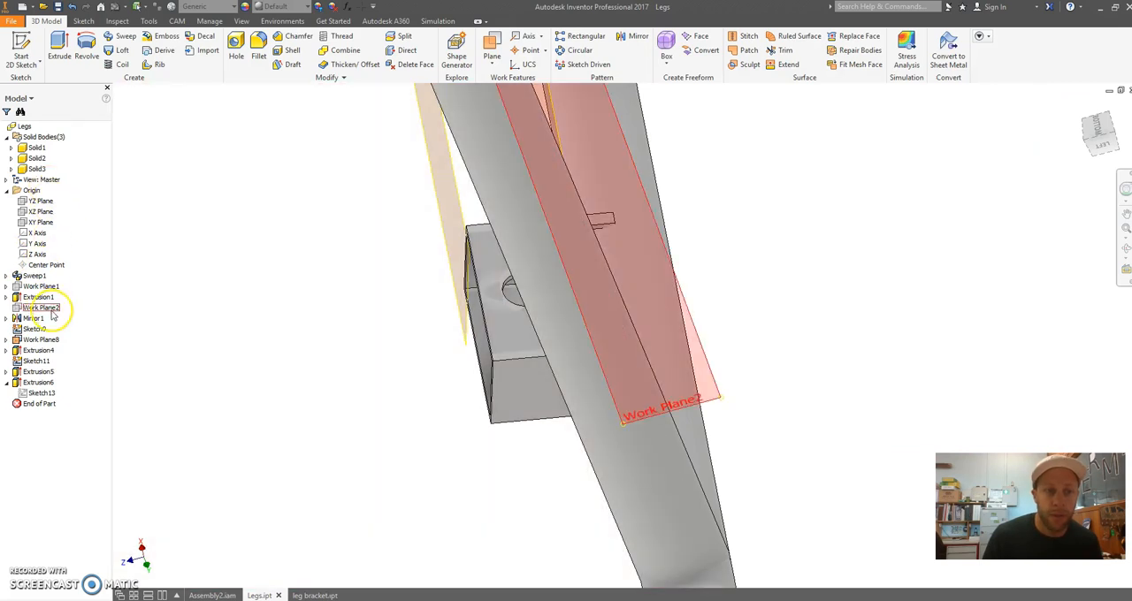
shift+middle_drag(461, 322, 479, 316)
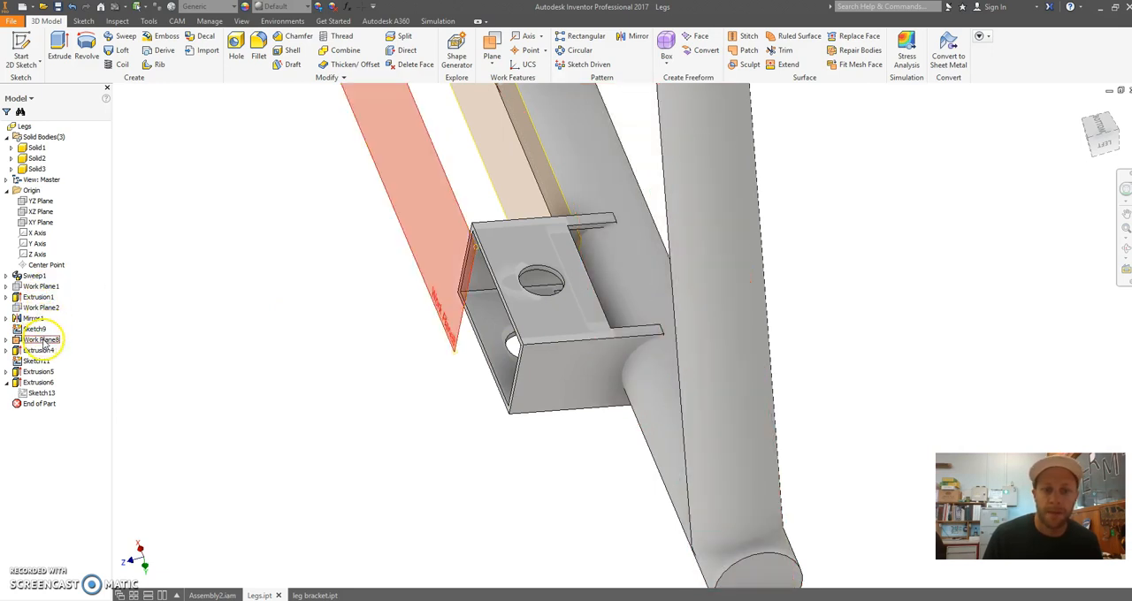
right_click(44, 343)
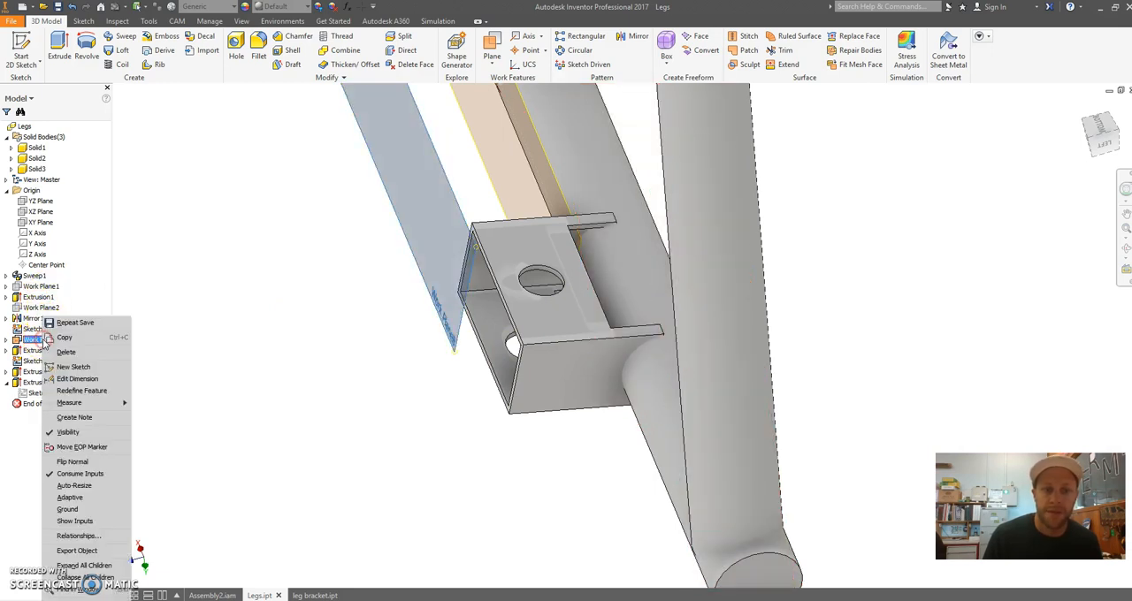
click(76, 378)
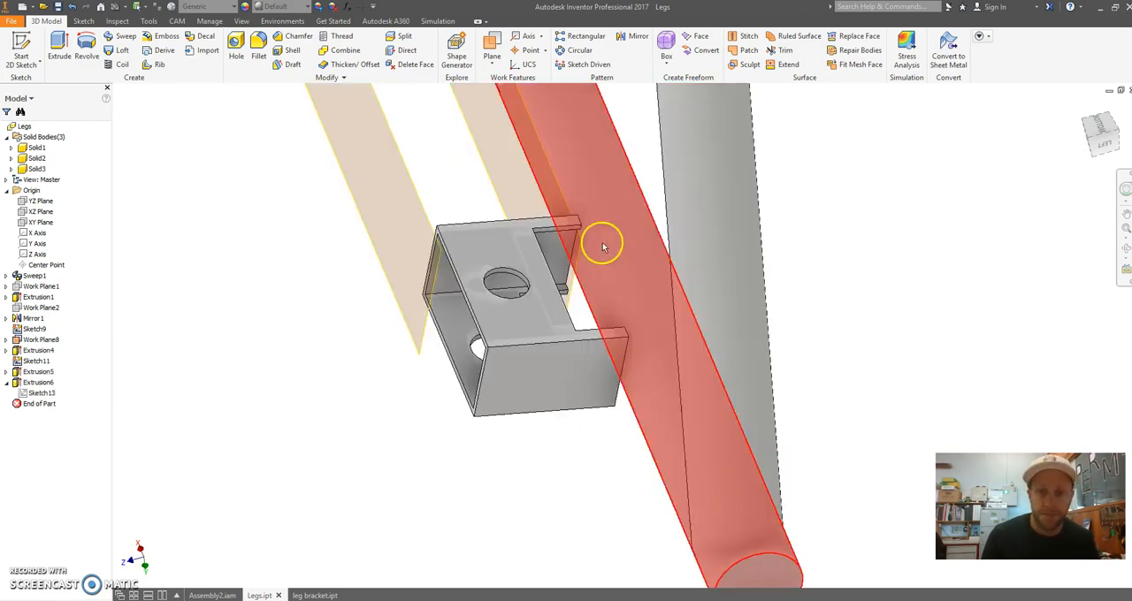
Edit the rectangular tube's extrusion and set its distance to 50 mm
right_click(45, 352)
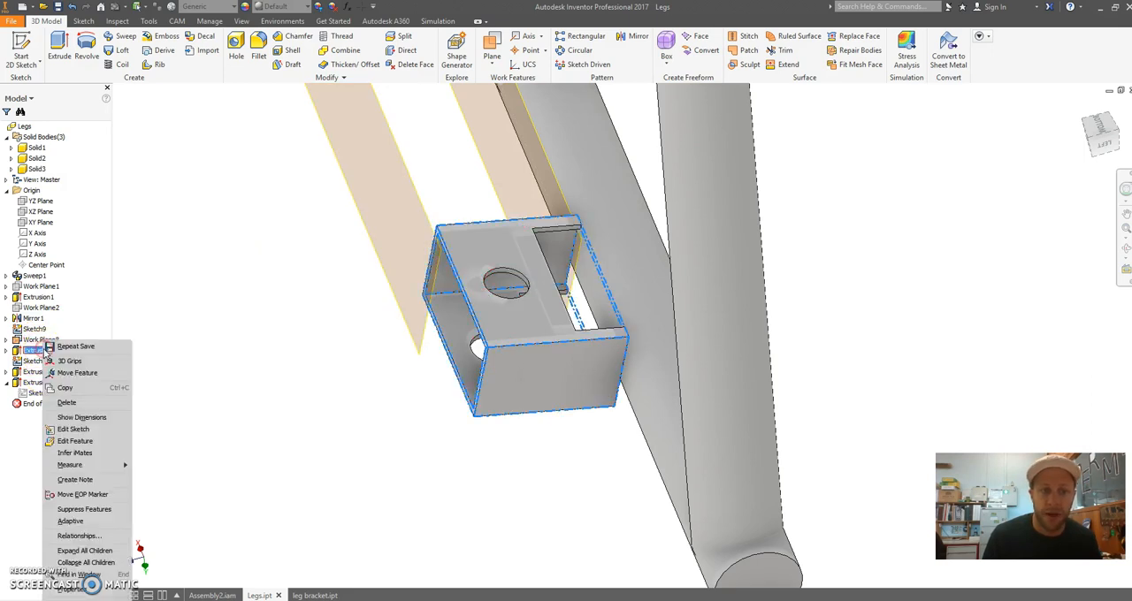
click(75, 441)
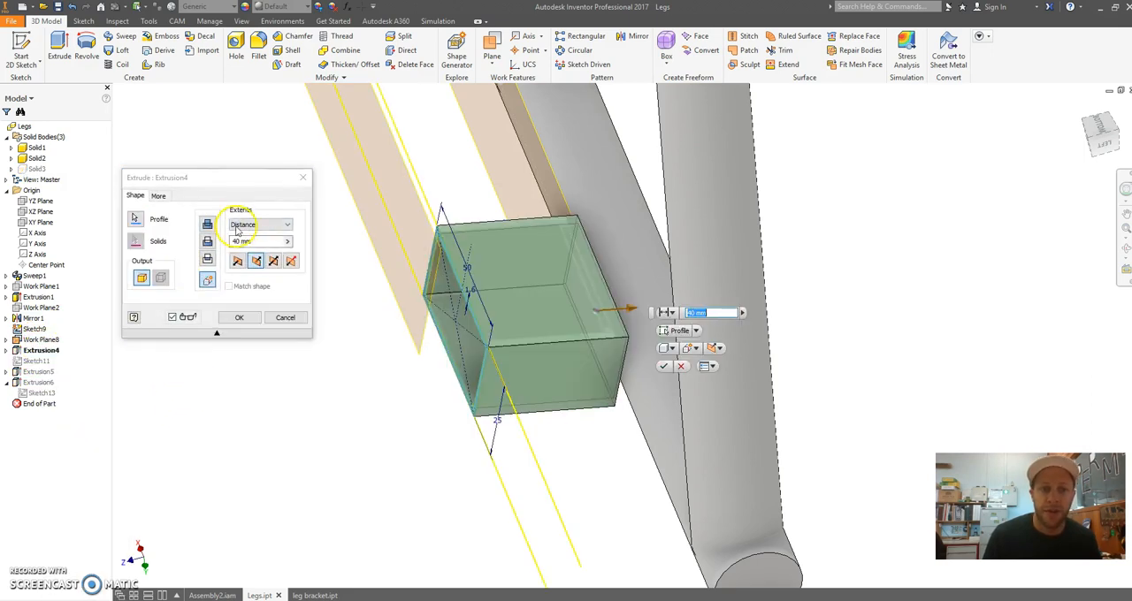
key(Return)
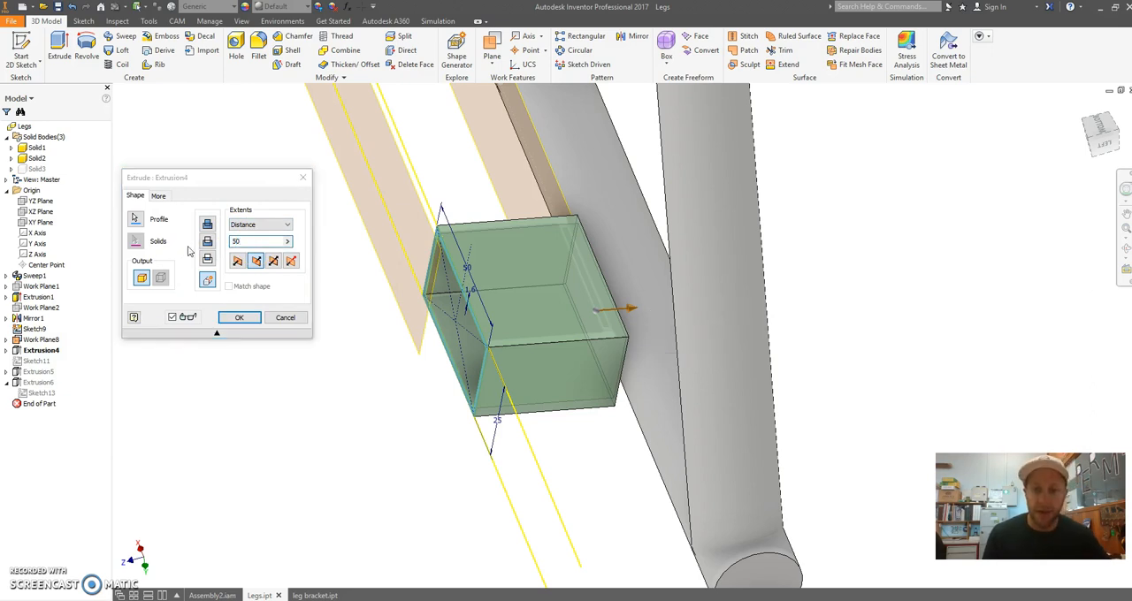
Apply the tube's extrusion edit in the Legs part and switch back to Assembly2
middle_drag(435, 343, 463, 333)
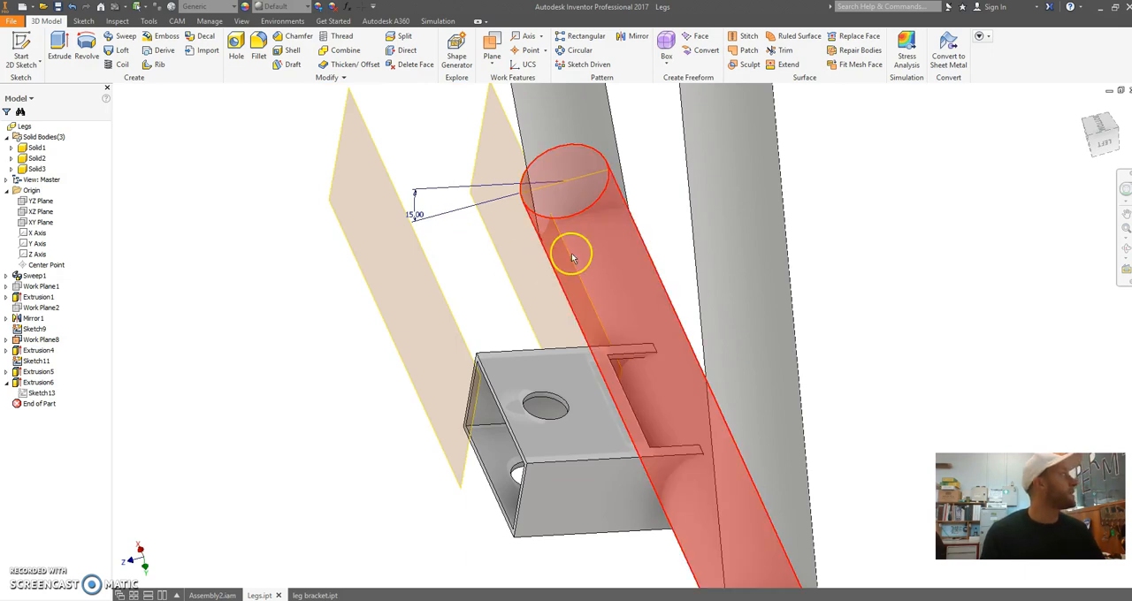
key(ctrl+Tab)
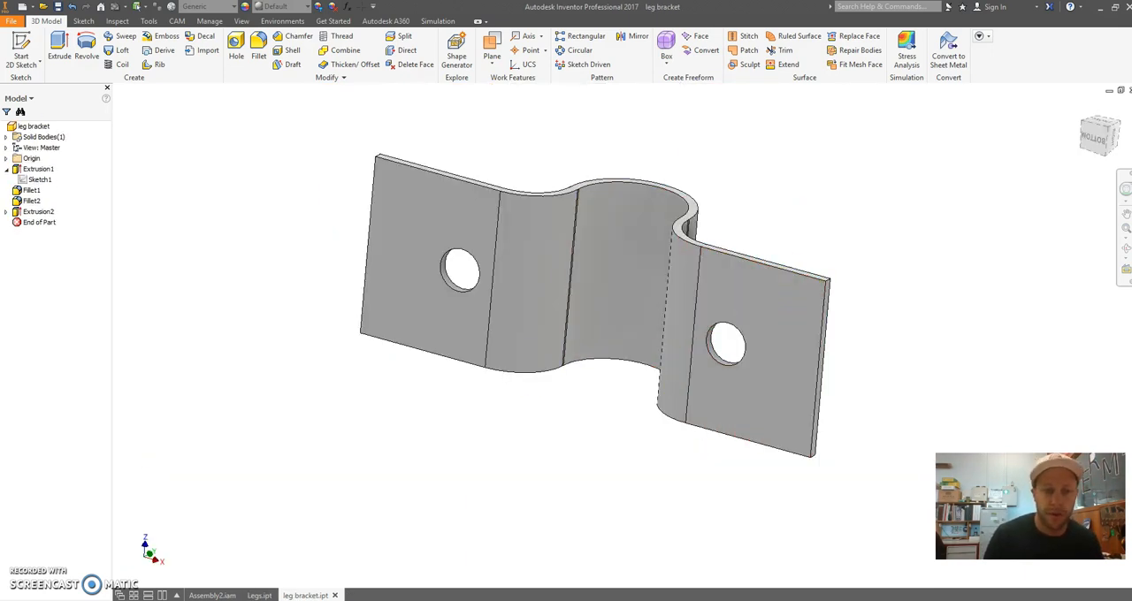
click(211, 595)
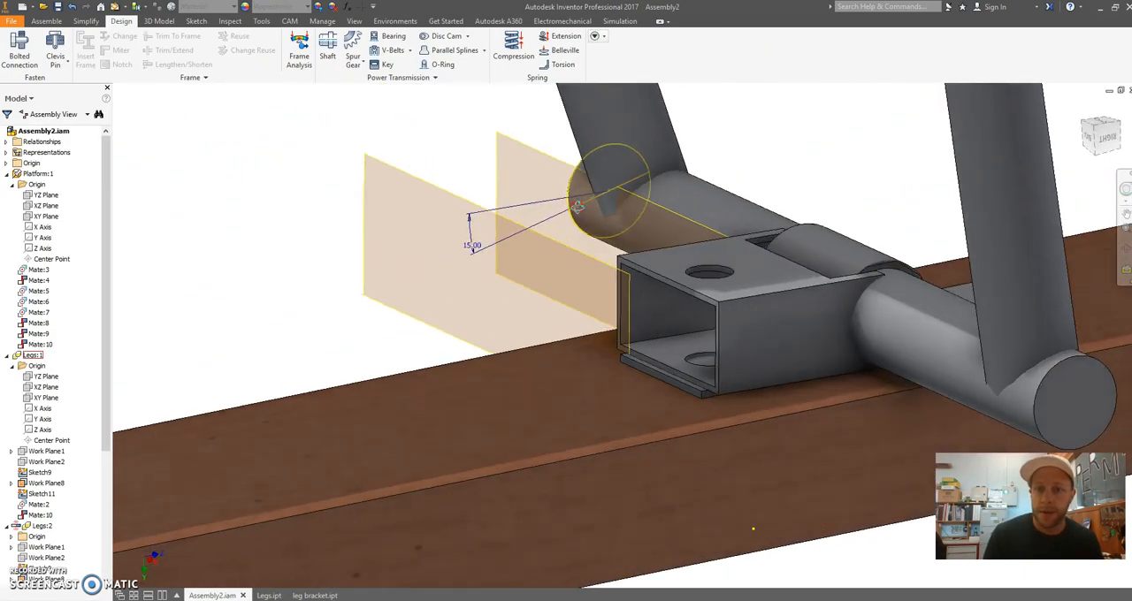
Inspect how the lengthened rectangular tube fits around the leg bracket, from its open end and close up at the notch
scroll(824, 254, up, 1)
middle_drag(824, 253, 588, 287)
shift+middle_drag(693, 299, 730, 228)
drag(712, 151, 626, 255)
drag(801, 177, 742, 256)
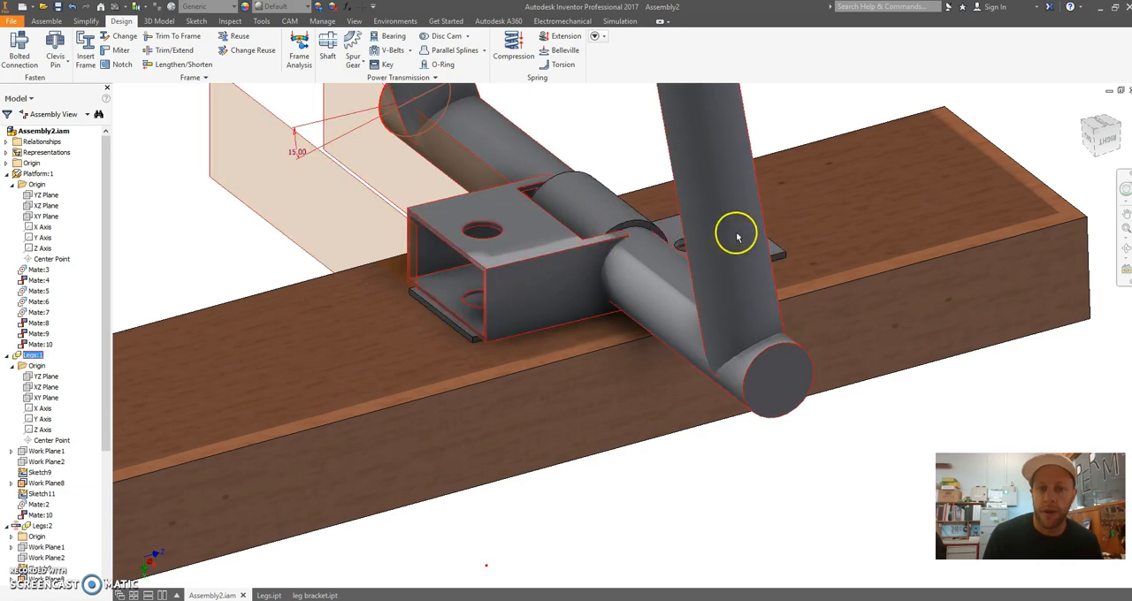
scroll(508, 264, up, 3)
scroll(534, 237, down, 3)
click(588, 159)
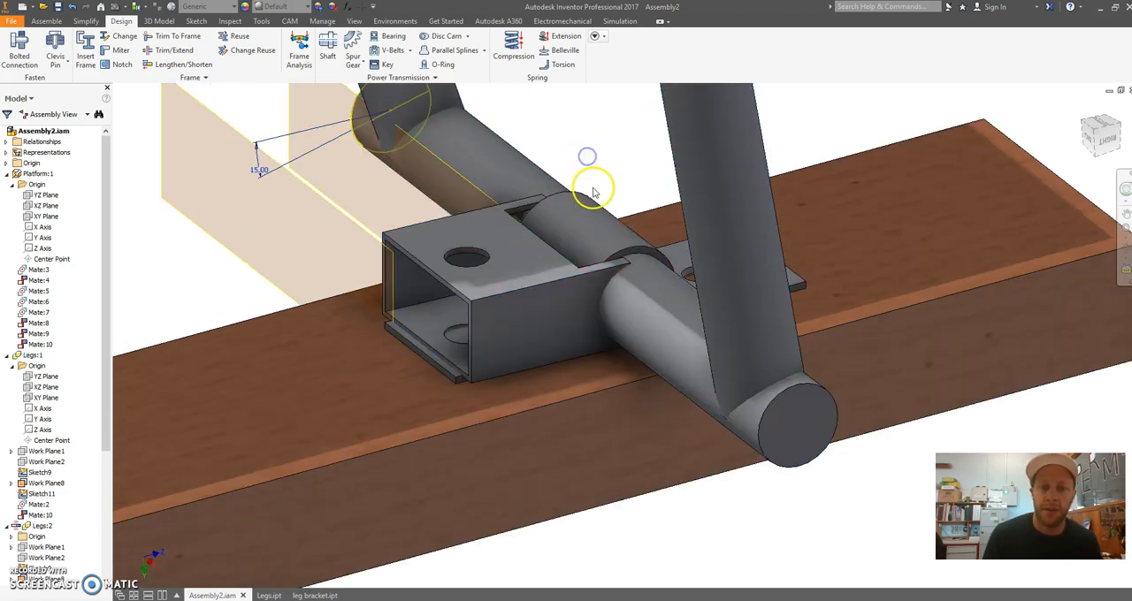
shift+middle_drag(549, 233, 808, 293)
scroll(570, 212, up, 5)
scroll(573, 199, down, 6)
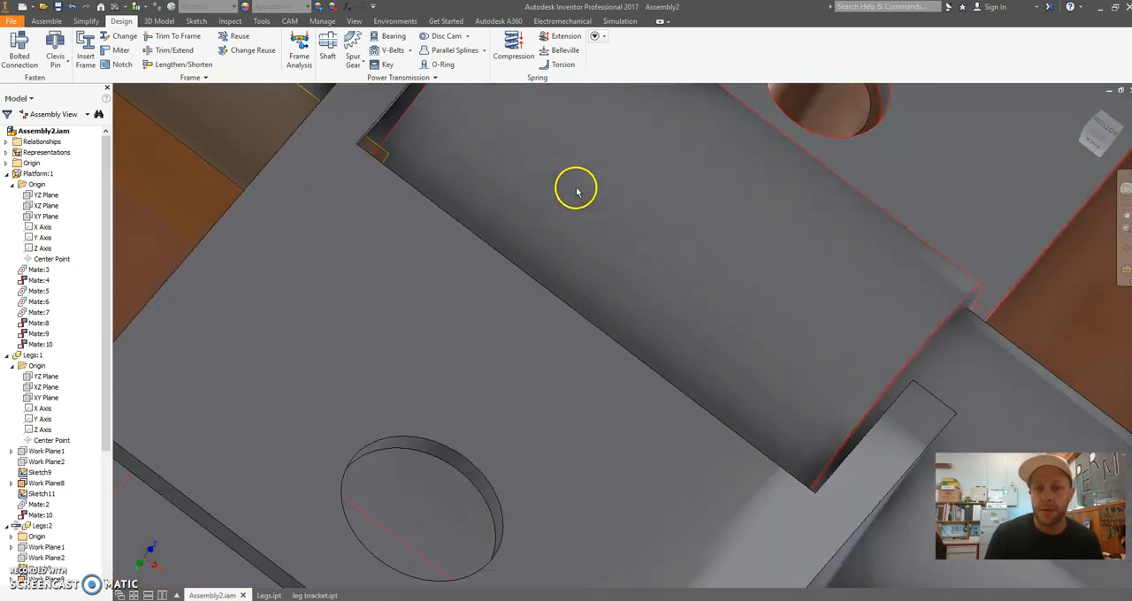
Check the gap between the tube's notch and the bracket from below, and look over the whole platform and leg assembly
shift+middle_drag(576, 189, 551, 200)
scroll(785, 154, up, 3)
shift+middle_drag(786, 153, 727, 323)
shift+middle_drag(745, 208, 806, 314)
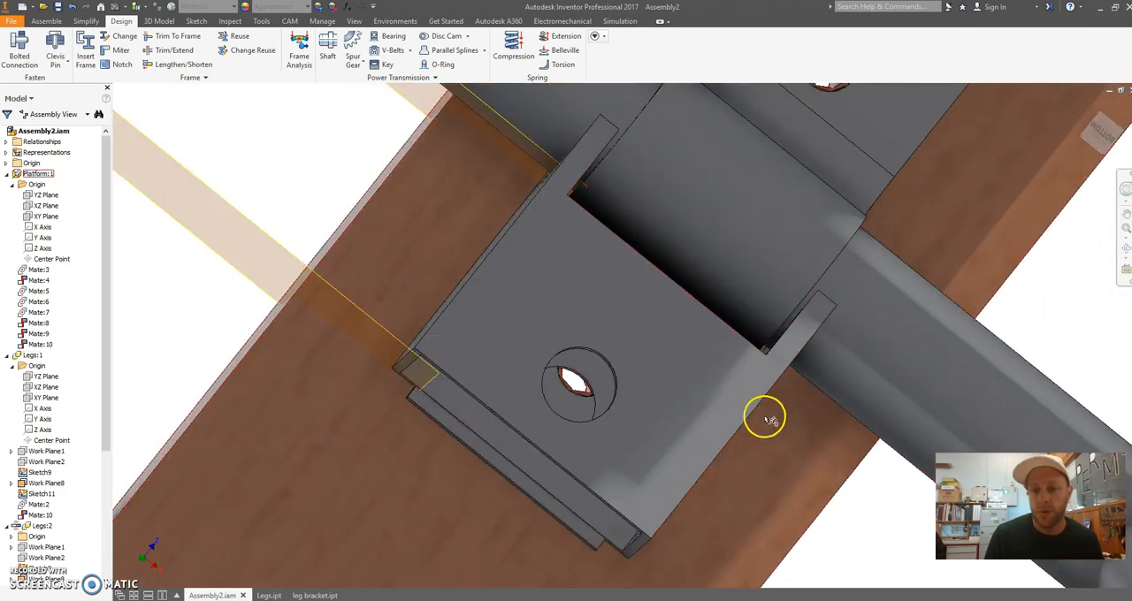
shift+middle_drag(560, 213, 485, 325)
middle_drag(640, 336, 680, 410)
scroll(680, 410, down, 3)
click(246, 298)
scroll(478, 307, down, 3)
scroll(468, 182, down, 6)
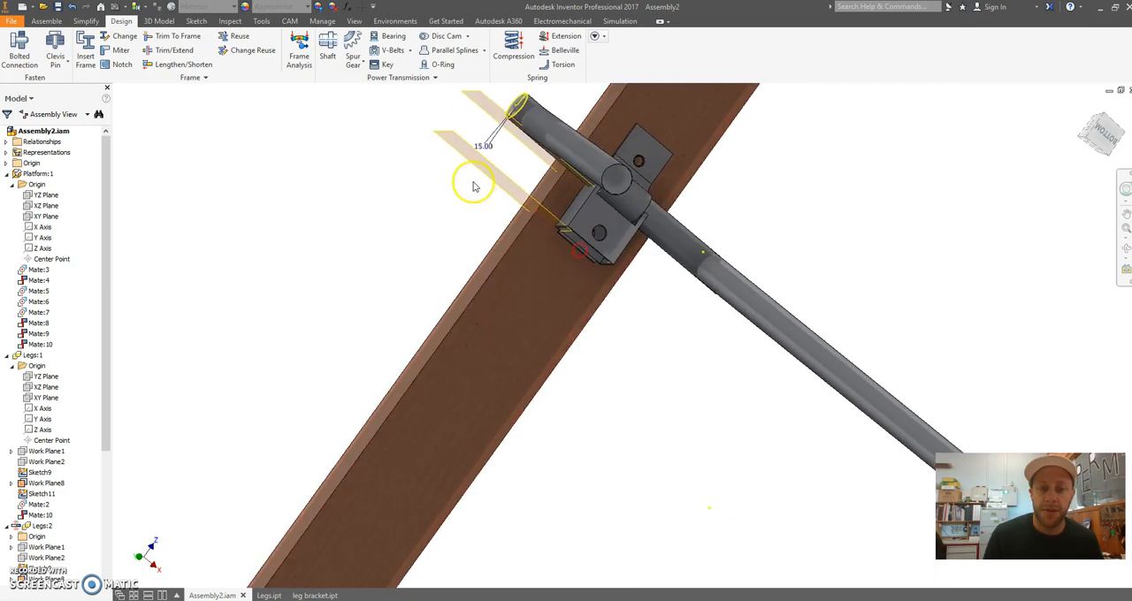
shift+middle_drag(462, 190, 505, 230)
scroll(489, 168, up, 3)
middle_drag(495, 129, 597, 204)
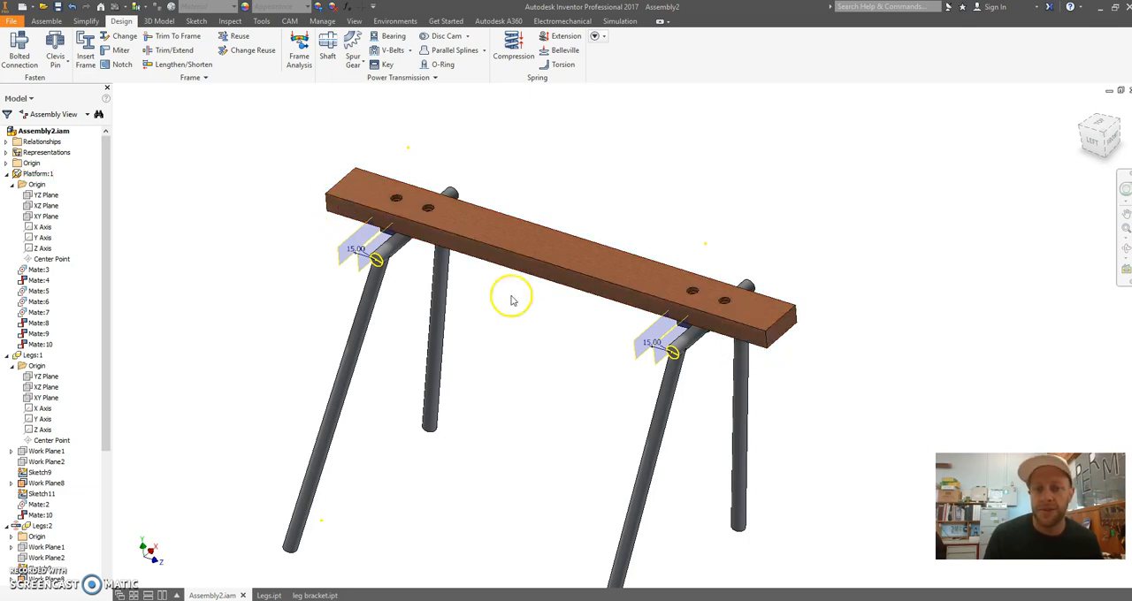
right_click(532, 248)
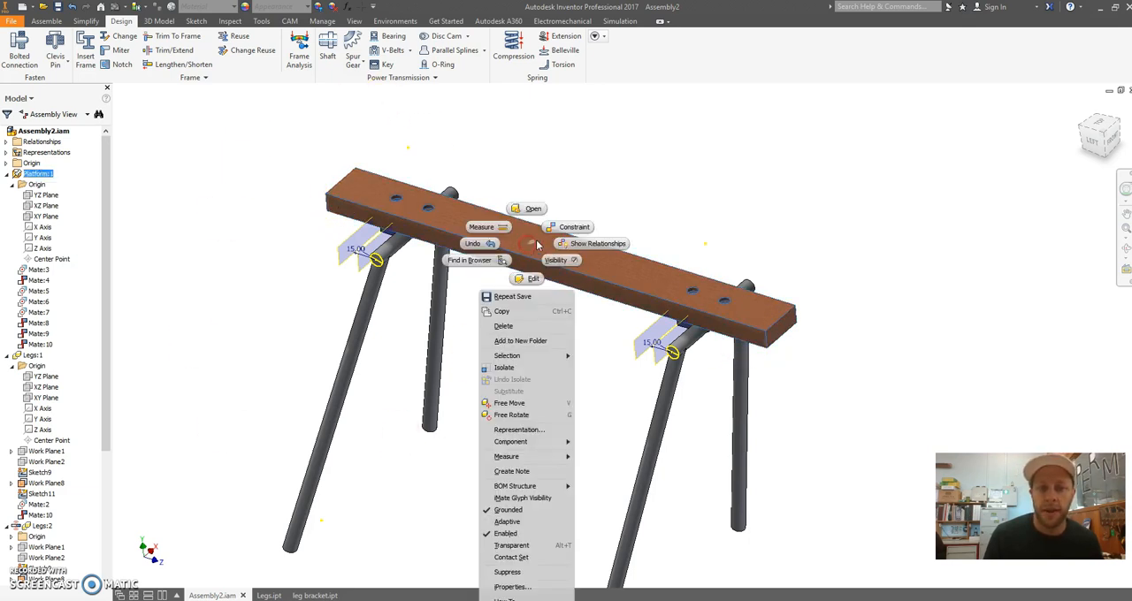
click(628, 176)
click(545, 165)
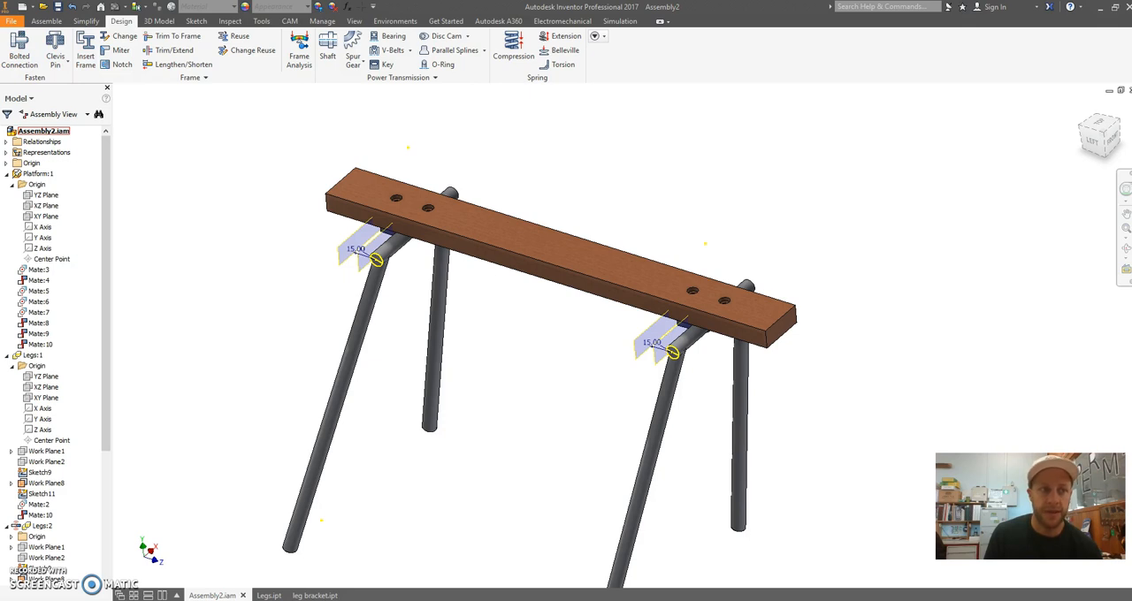
drag(601, 7, 570, 296)
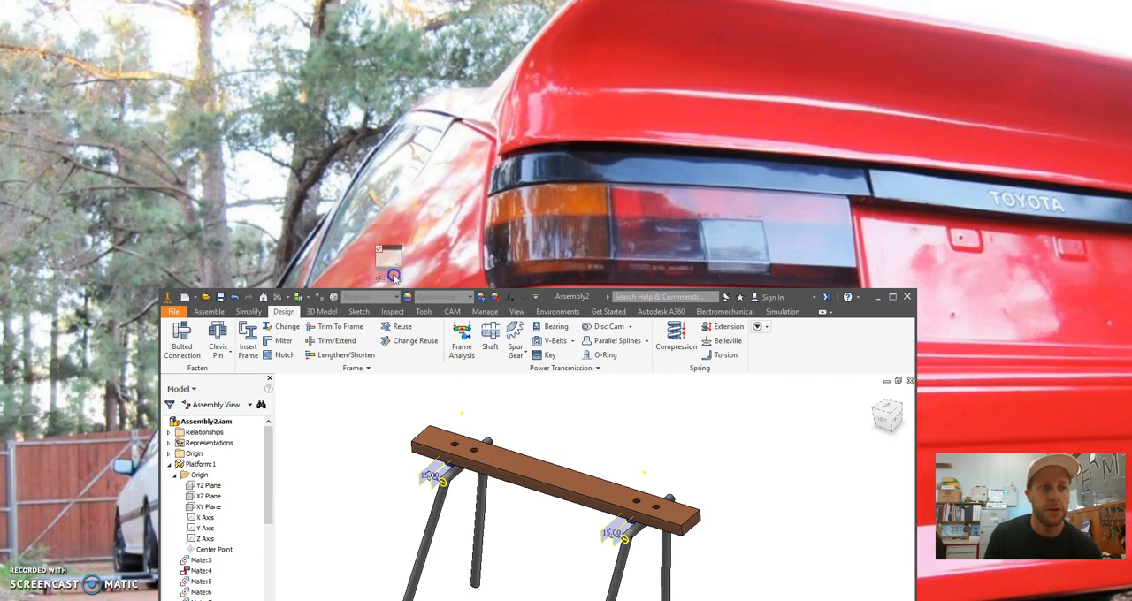
click(478, 152)
drag(478, 154, 0, 62)
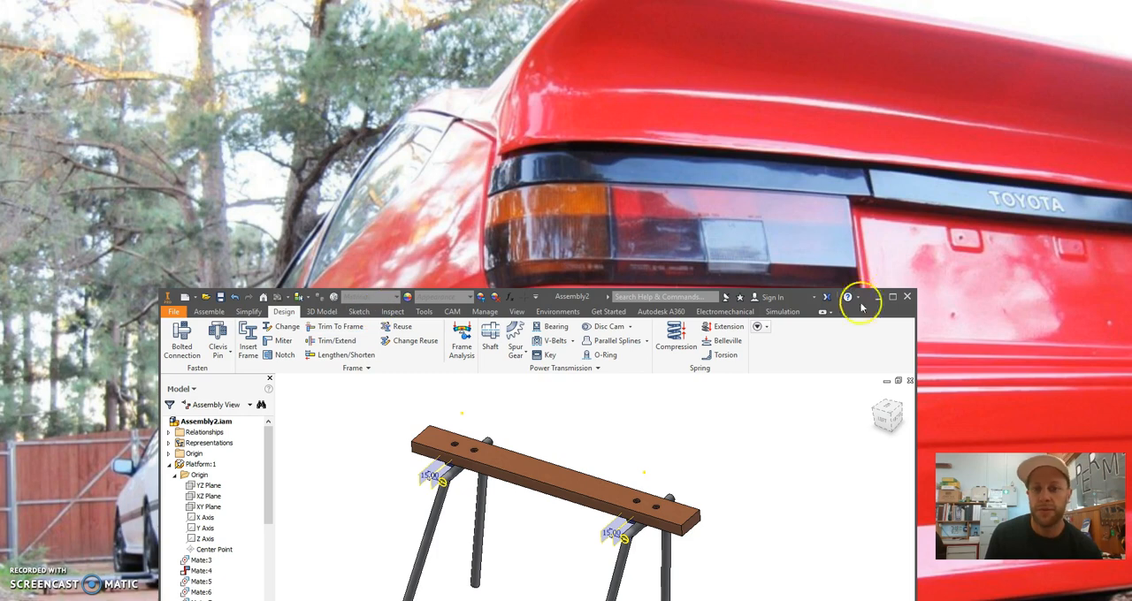
click(892, 297)
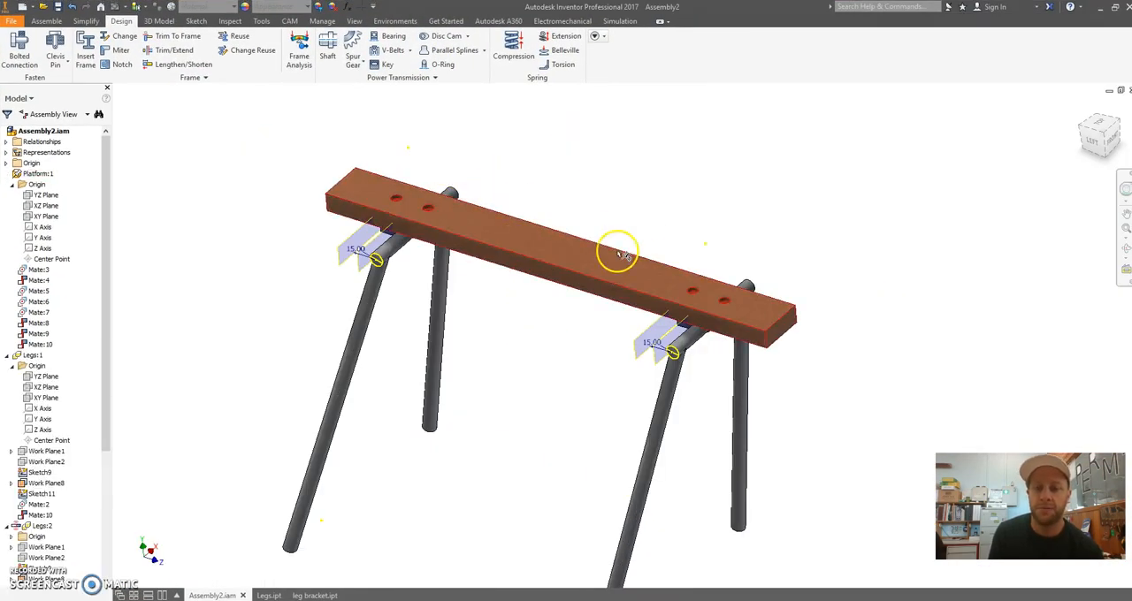
middle_drag(606, 181, 593, 155)
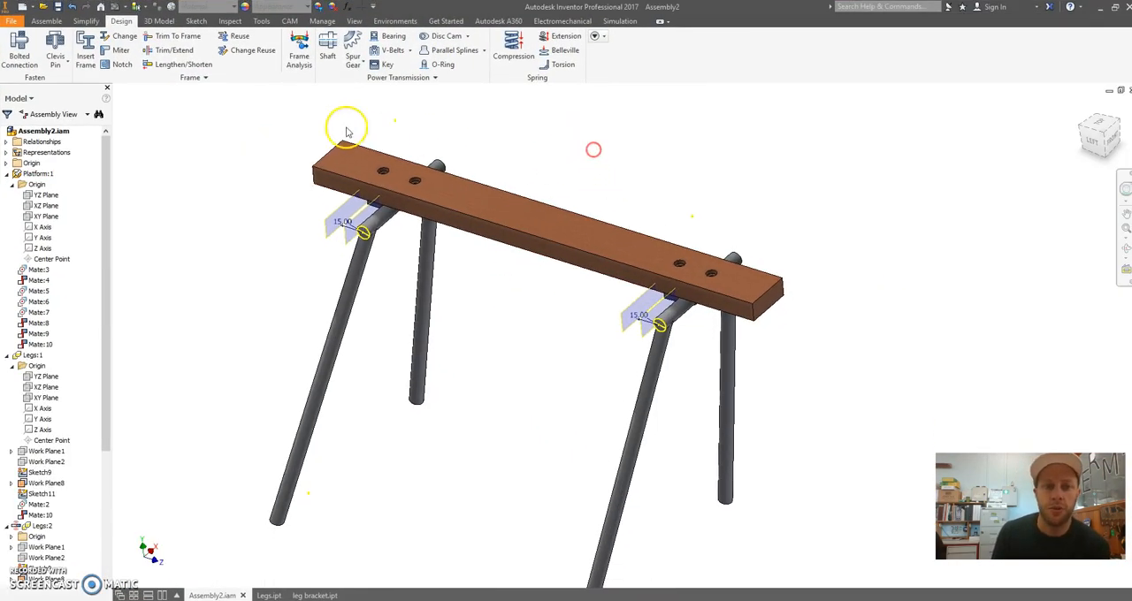
Create a new drawing from the standard.dwg template
click(23, 7)
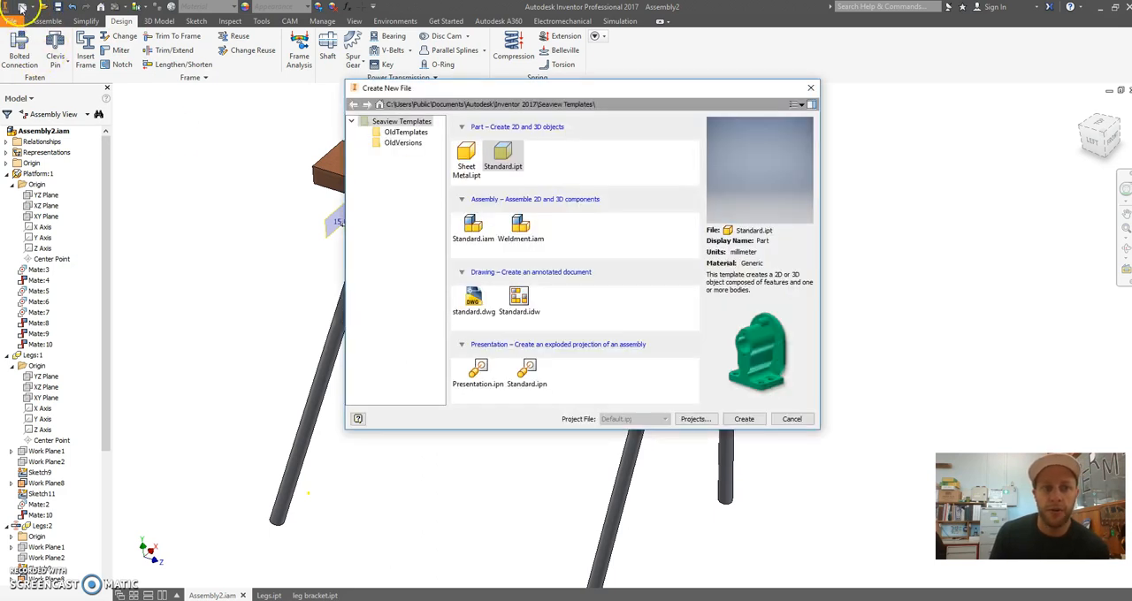
click(476, 302)
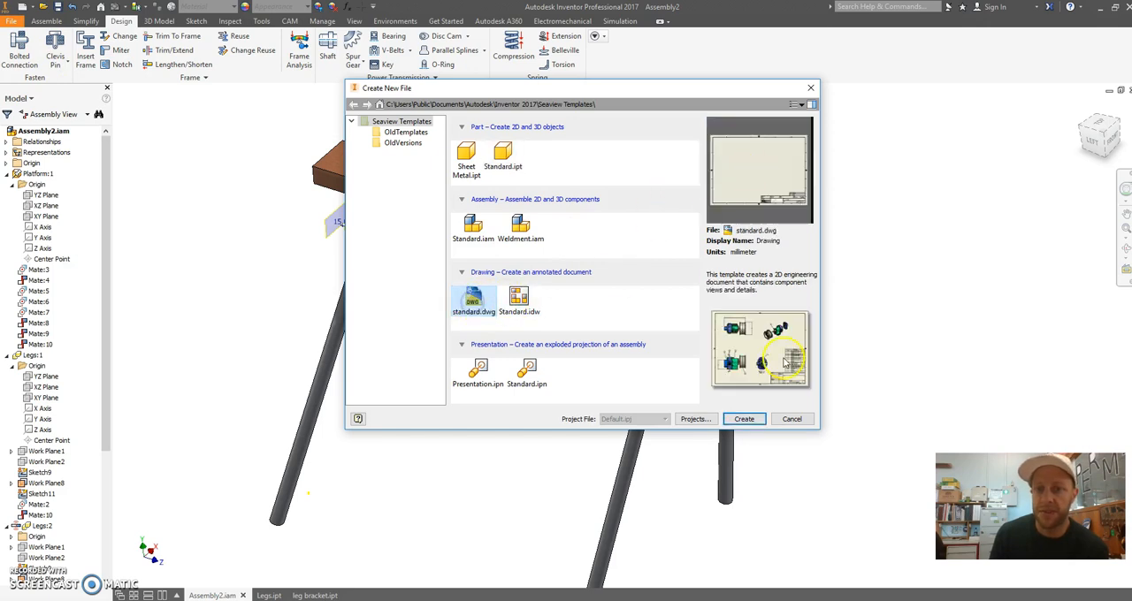
click(741, 419)
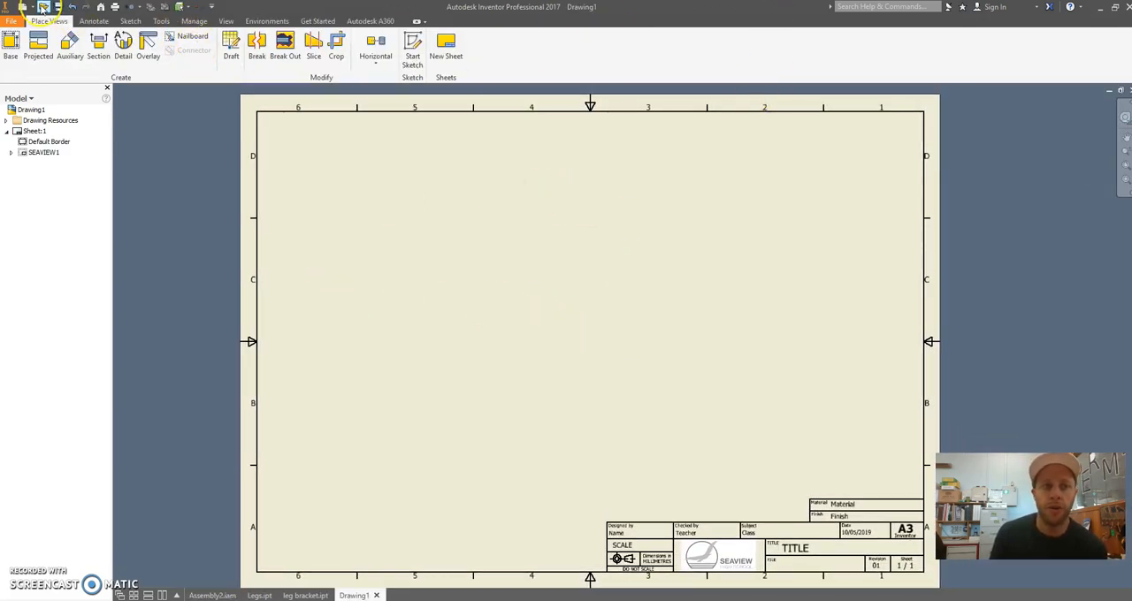
middle_drag(666, 418, 662, 412)
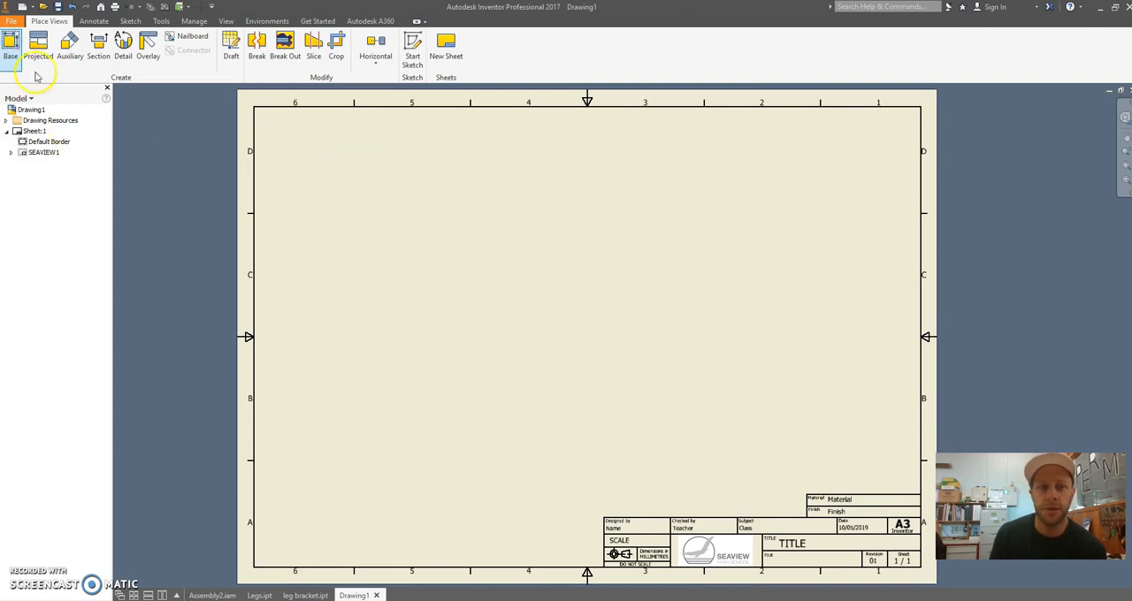
Start a base view on the sheet and choose Legs.ipt as its source file
click(10, 44)
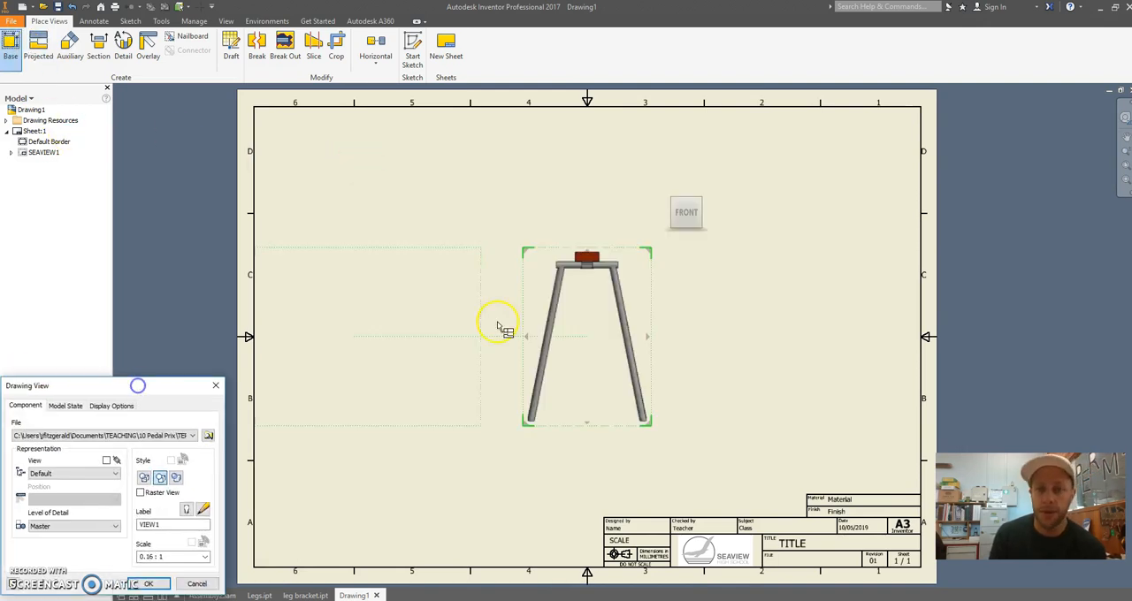
drag(165, 384, 345, 199)
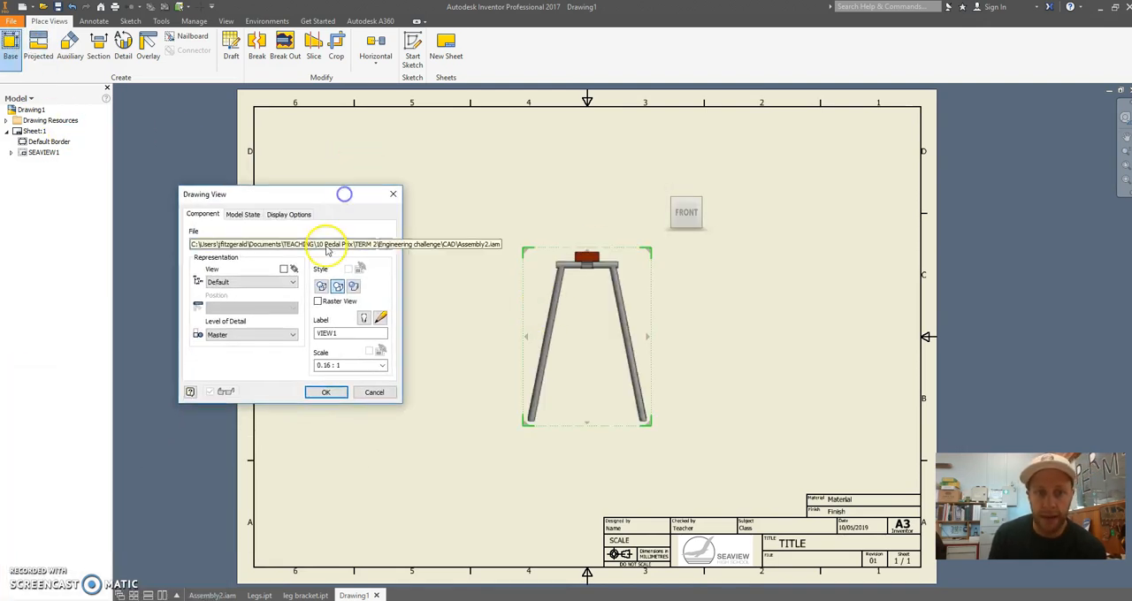
click(373, 245)
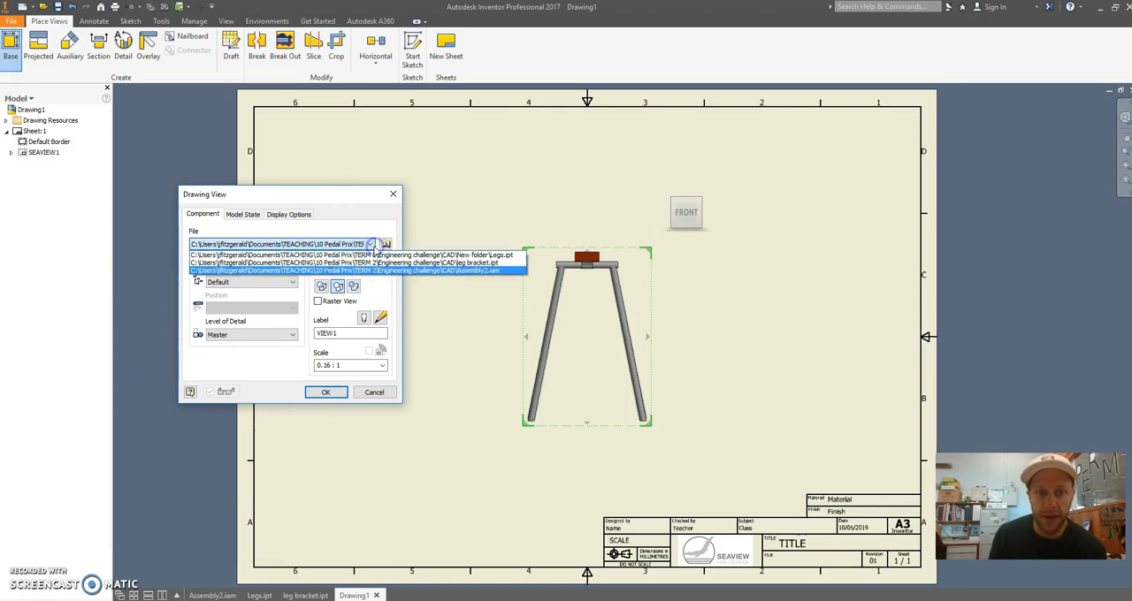
click(377, 264)
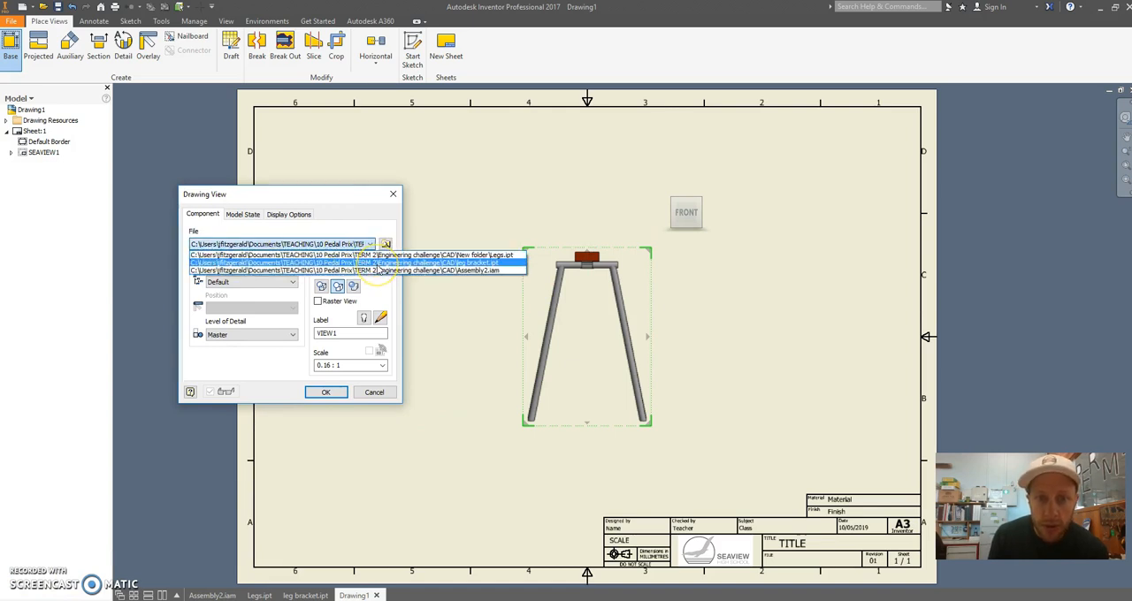
click(380, 263)
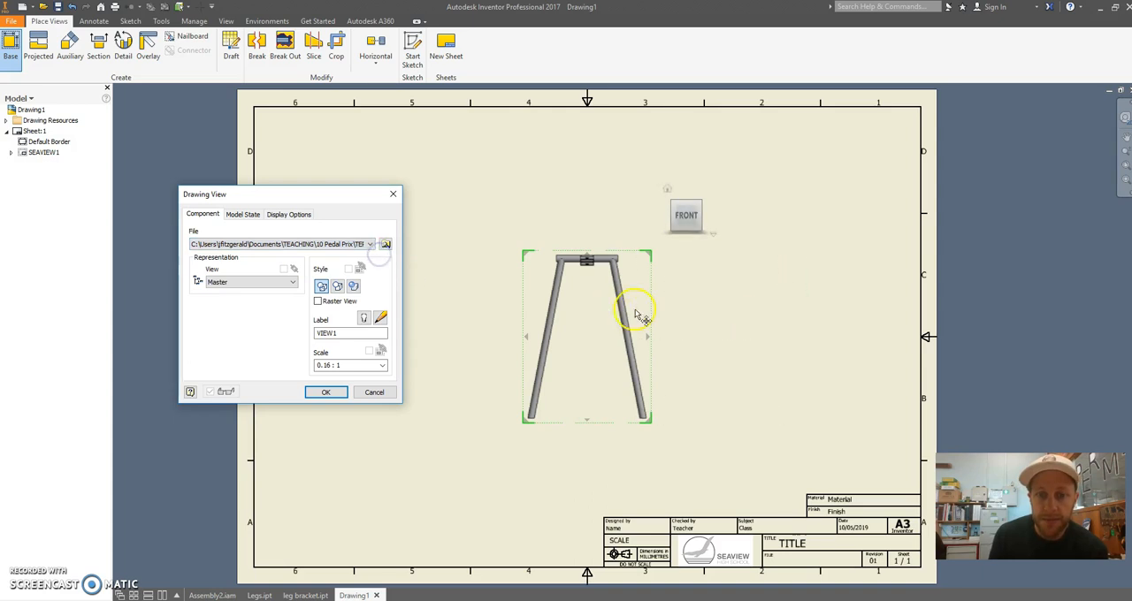
Set the base view's scale to 1/4 and place the front view of the legs in the left half of the sheet
scroll(694, 296, up, 2)
scroll(694, 296, down, 2)
drag(289, 203, 161, 143)
click(253, 305)
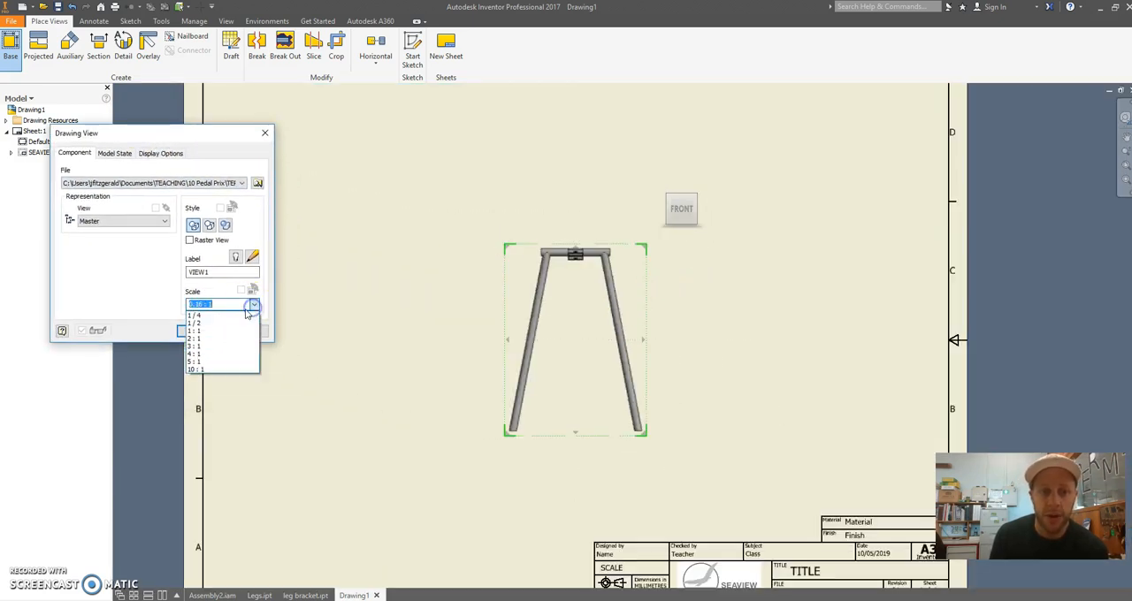
click(249, 316)
scroll(522, 237, down, 3)
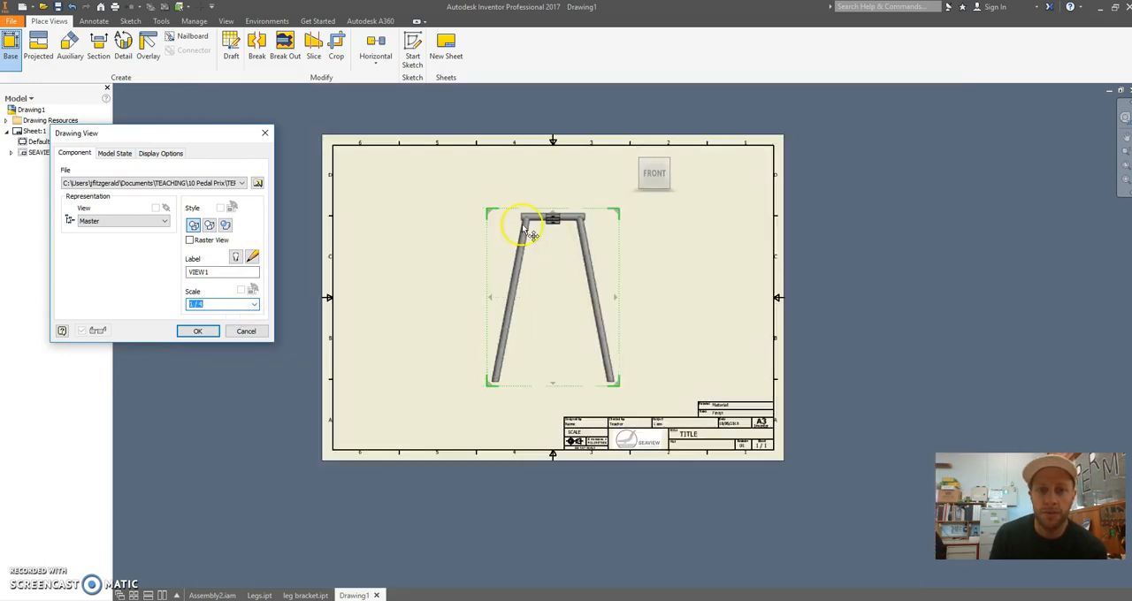
scroll(533, 240, up, 4)
drag(499, 198, 317, 192)
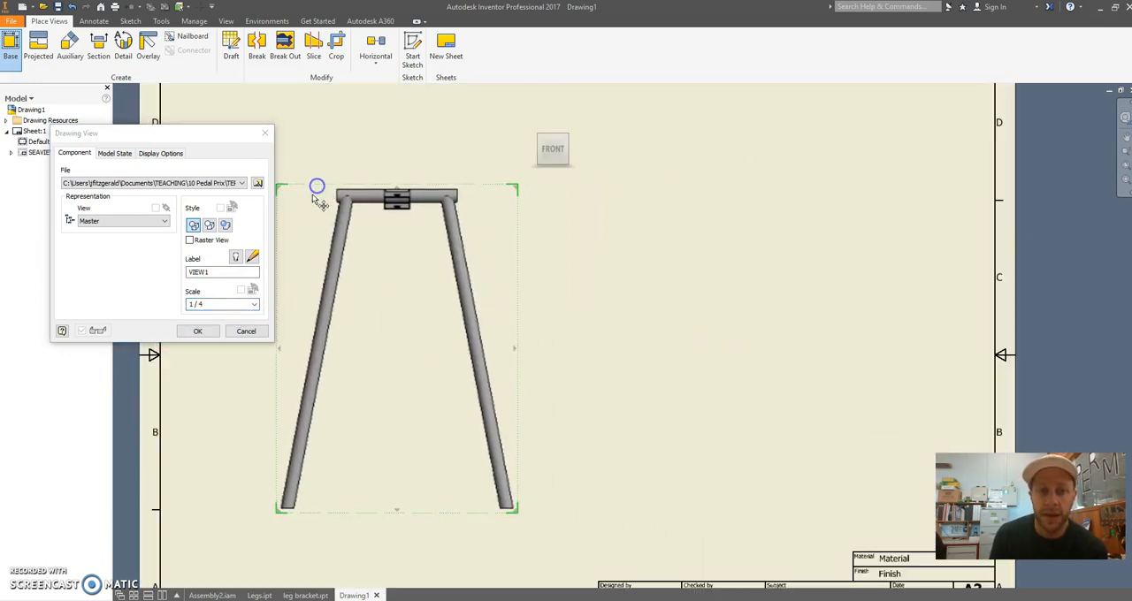
click(199, 333)
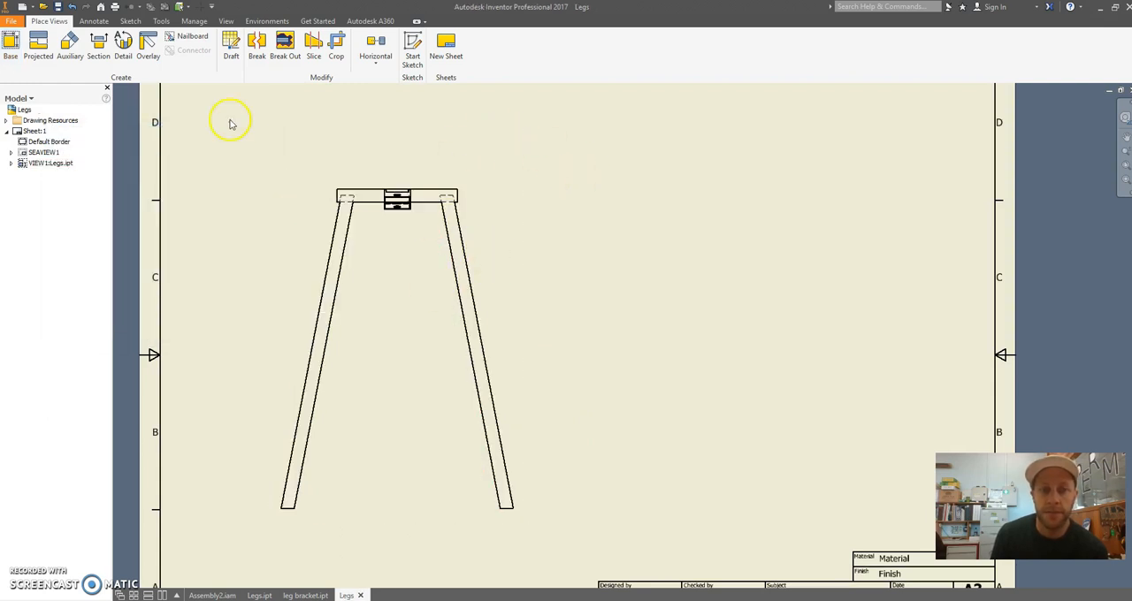
Project a side view of the legs to the right of the front view
scroll(530, 261, down, 2)
scroll(530, 253, down, 1)
scroll(531, 247, up, 2)
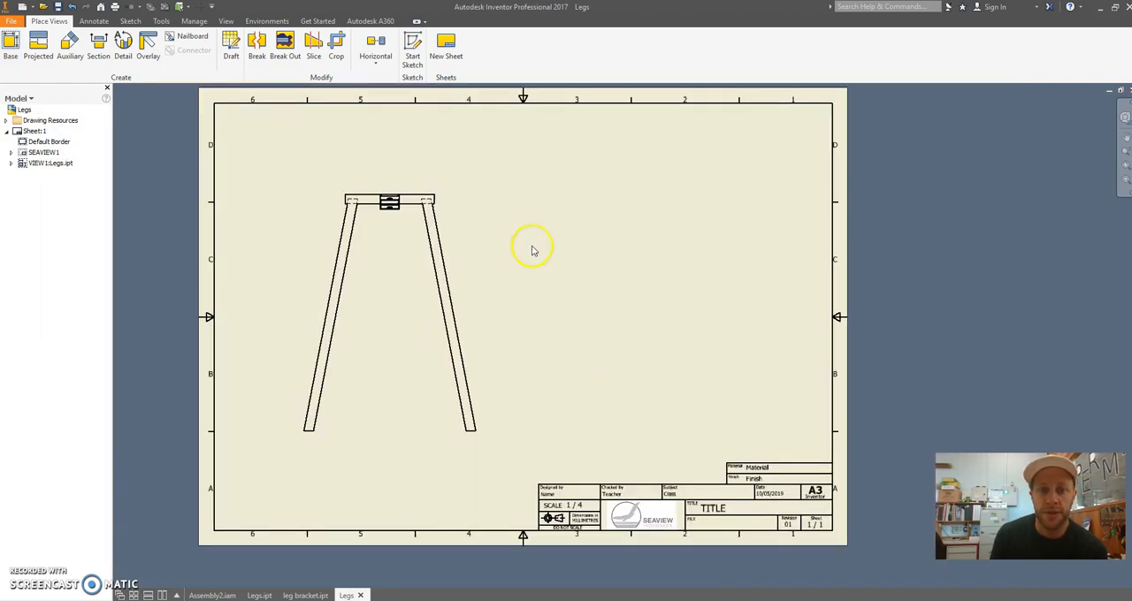
click(39, 49)
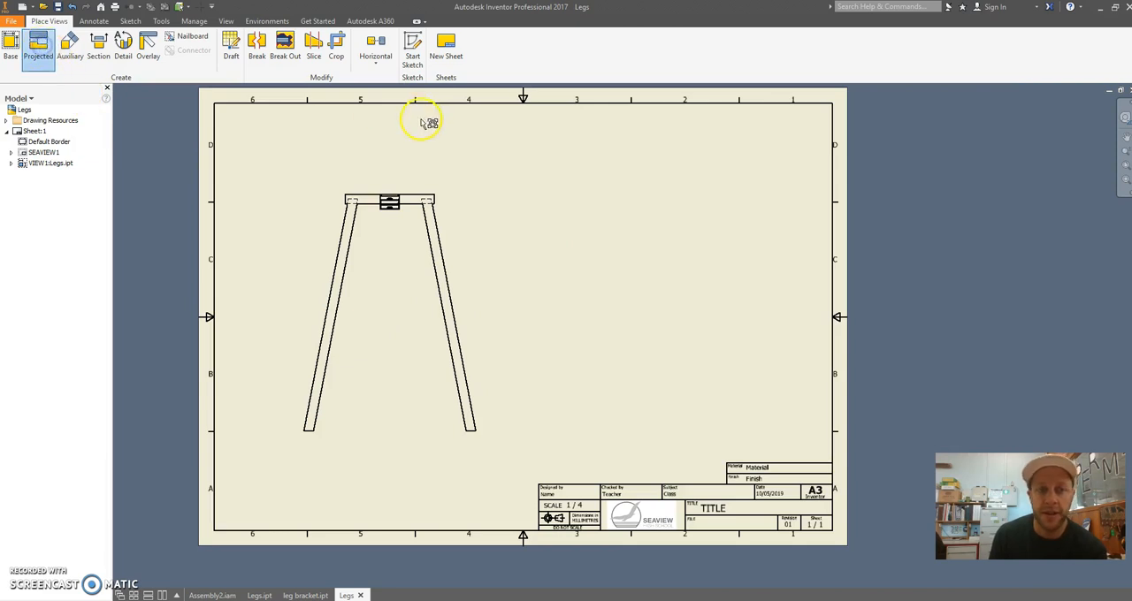
click(469, 209)
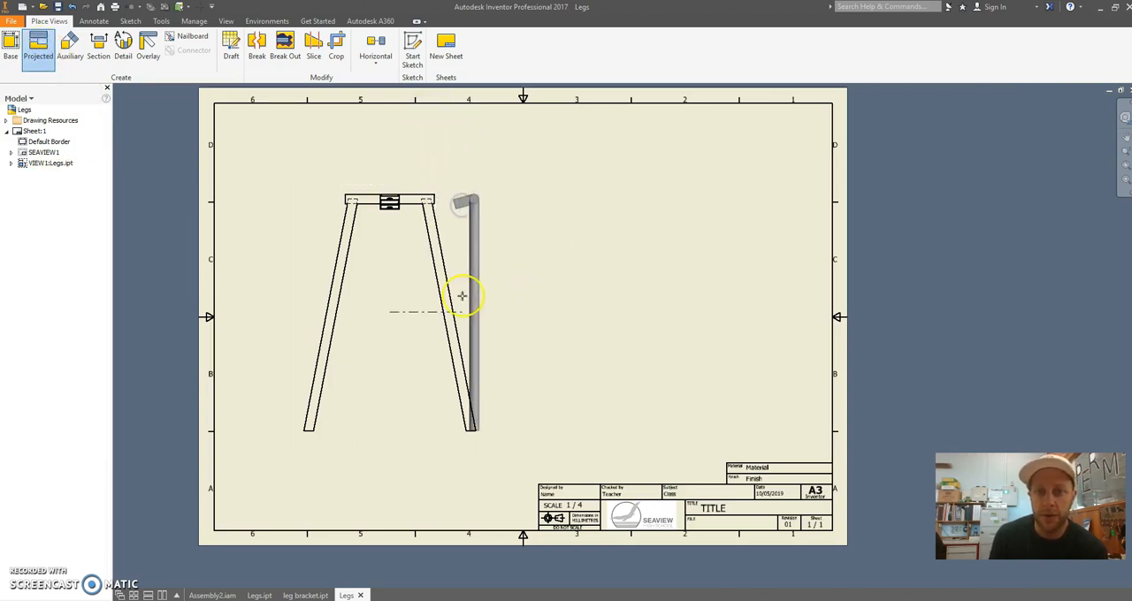
click(542, 300)
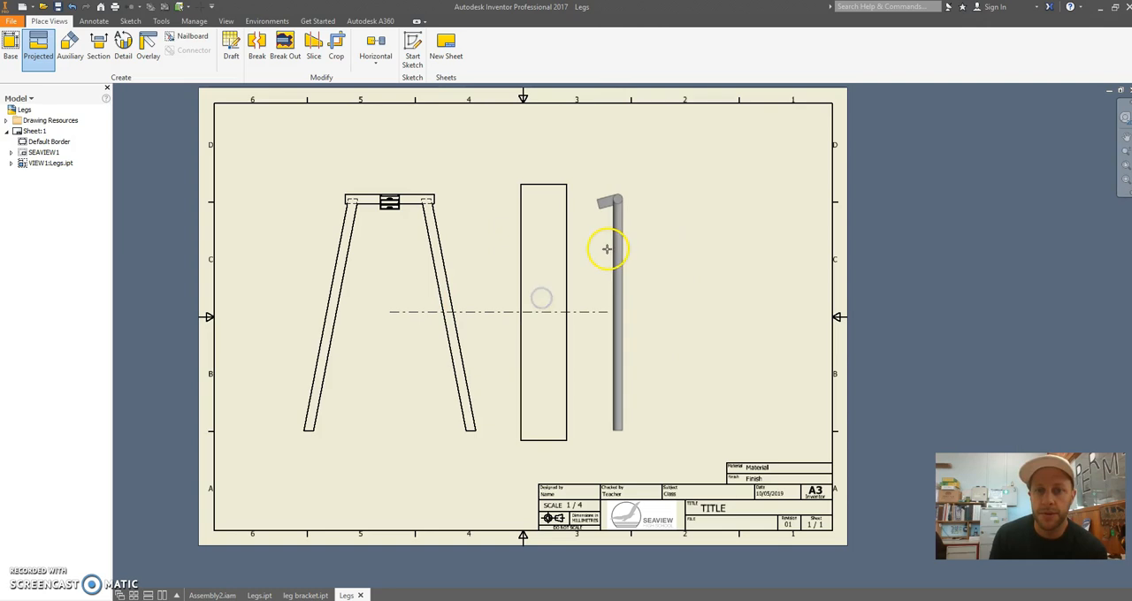
right_click(600, 254)
click(643, 252)
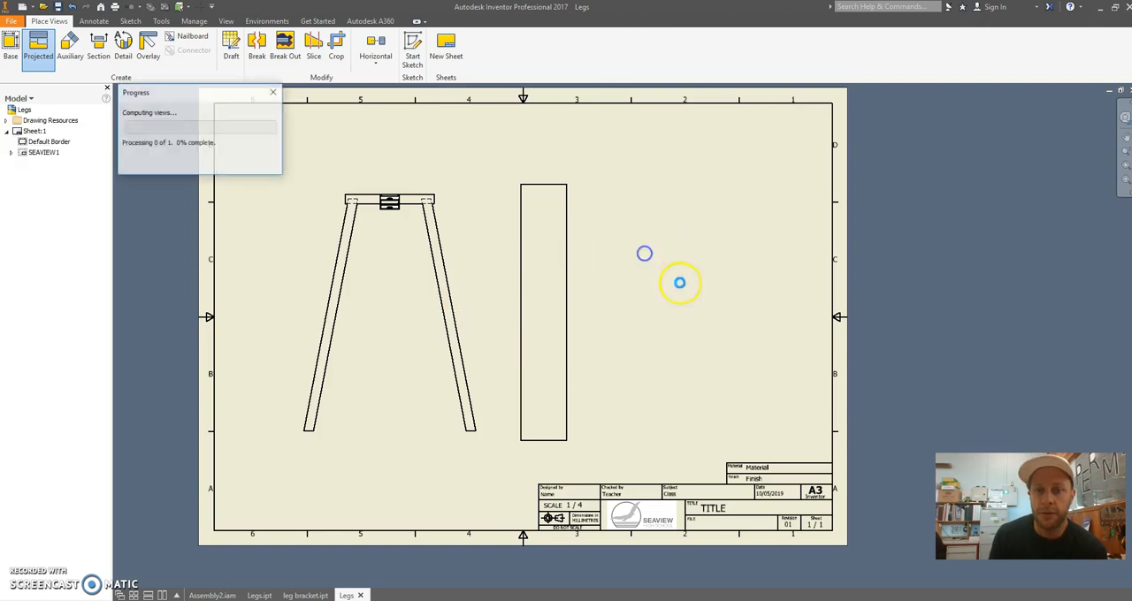
Dimension the angle between the rectangular tube's lower edge and the leg's left edge in the side view
scroll(583, 228, up, 3)
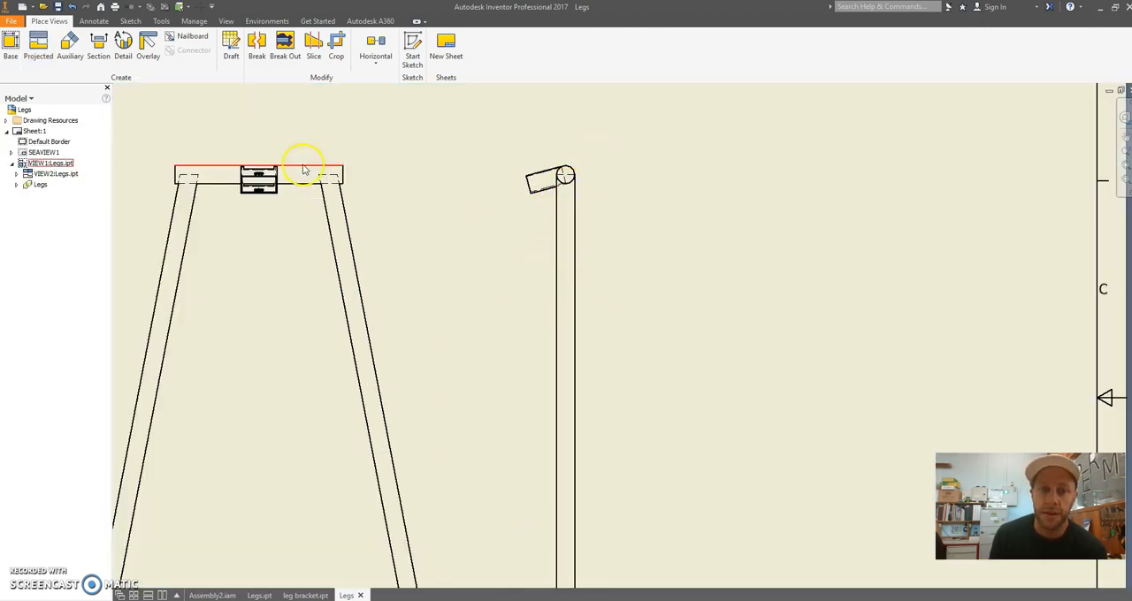
scroll(508, 164, up, 4)
middle_drag(537, 157, 442, 172)
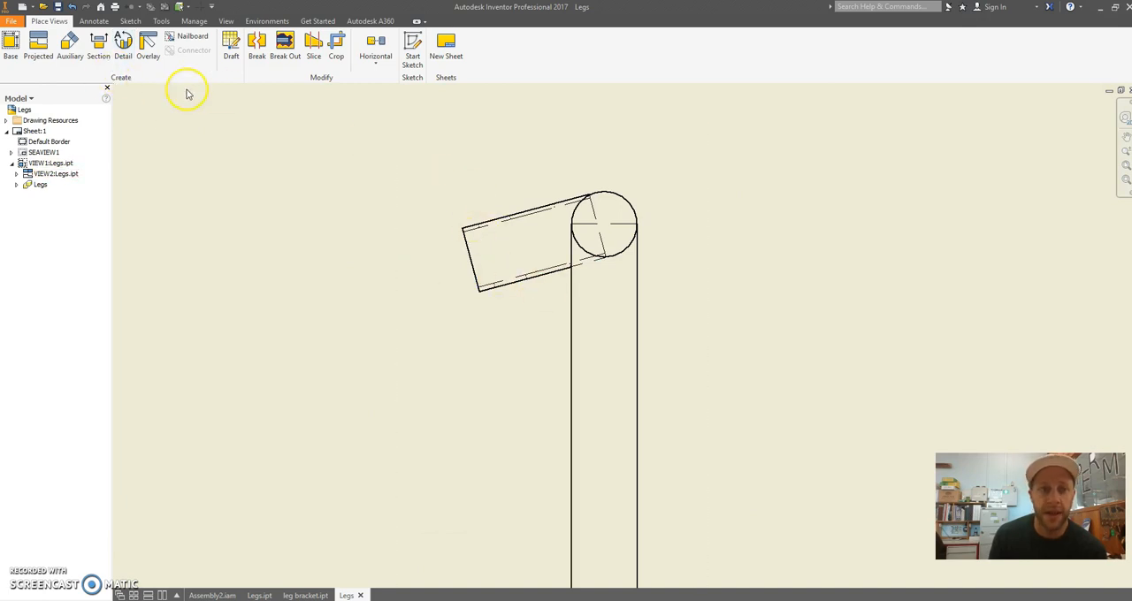
click(96, 22)
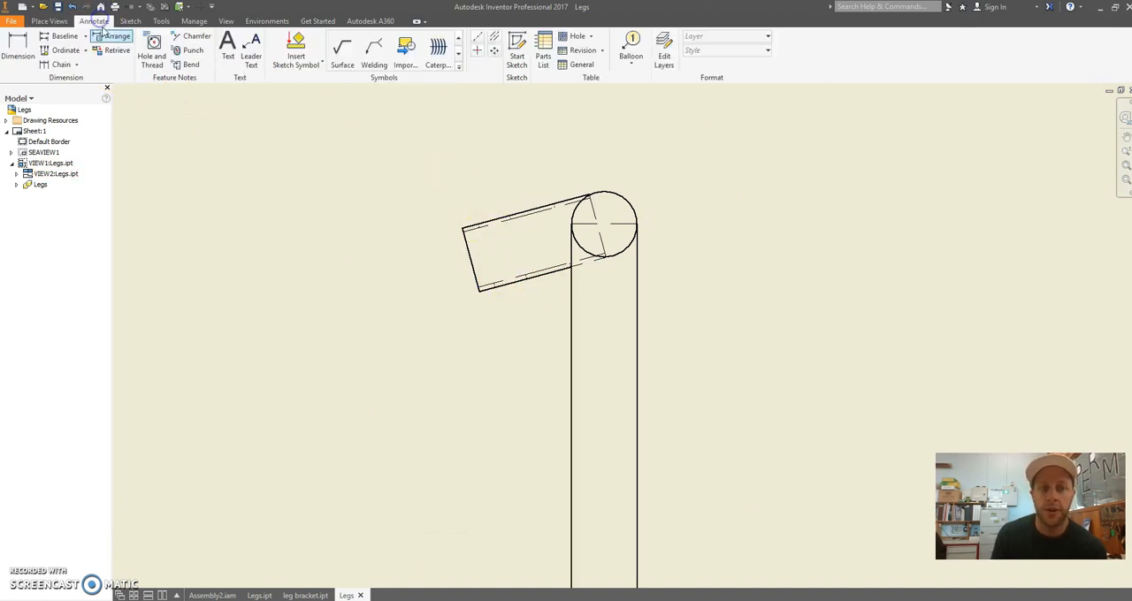
key(d)
click(514, 284)
click(571, 344)
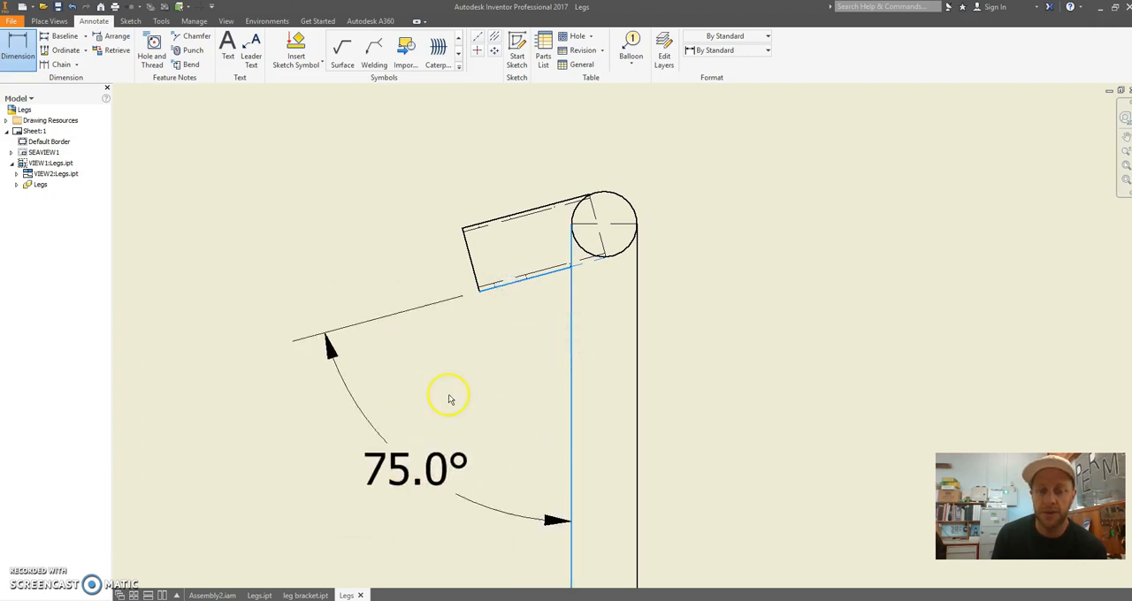